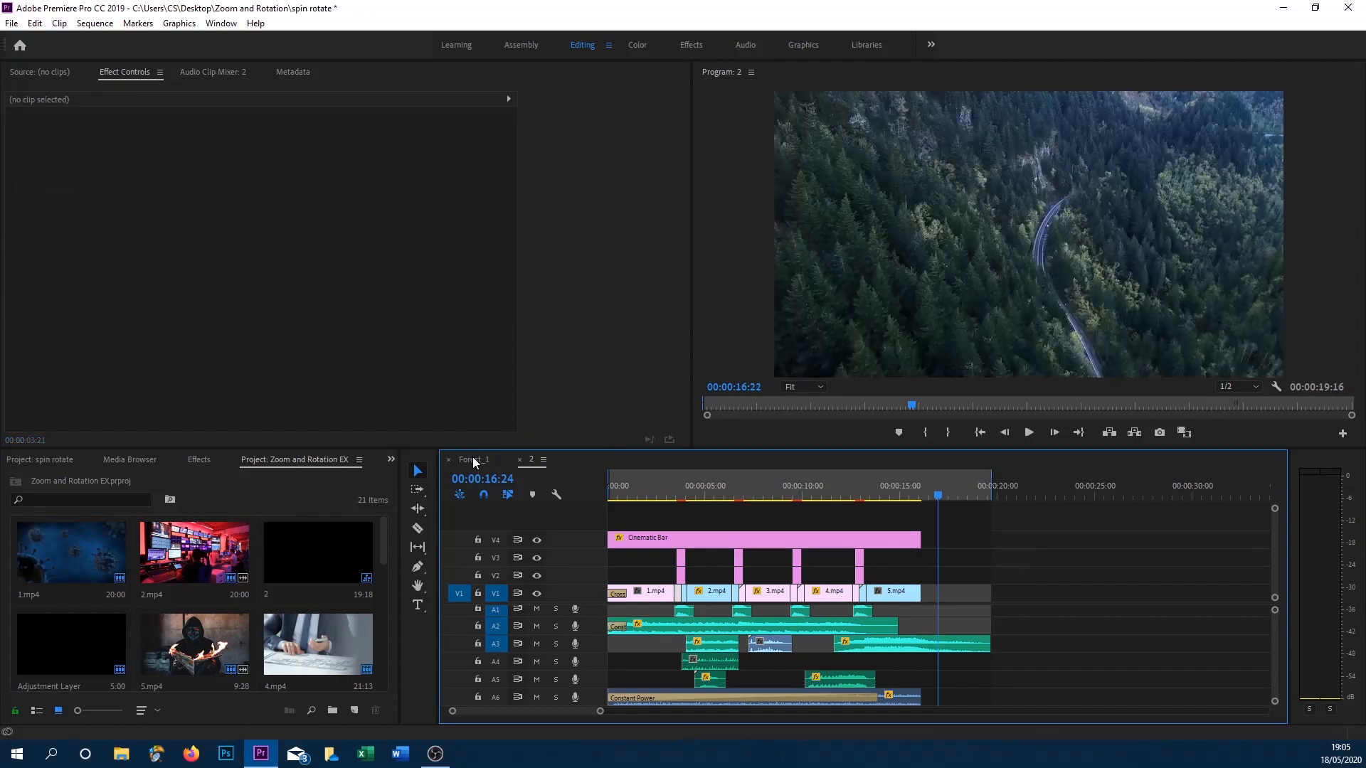
Create a 1920 × 1080, 23.976 fps adjustment layer and place it on V2 over the cut between the two clips in the Forest_1 sequence
{"action": "left_click", "coordinate": [472, 458]}
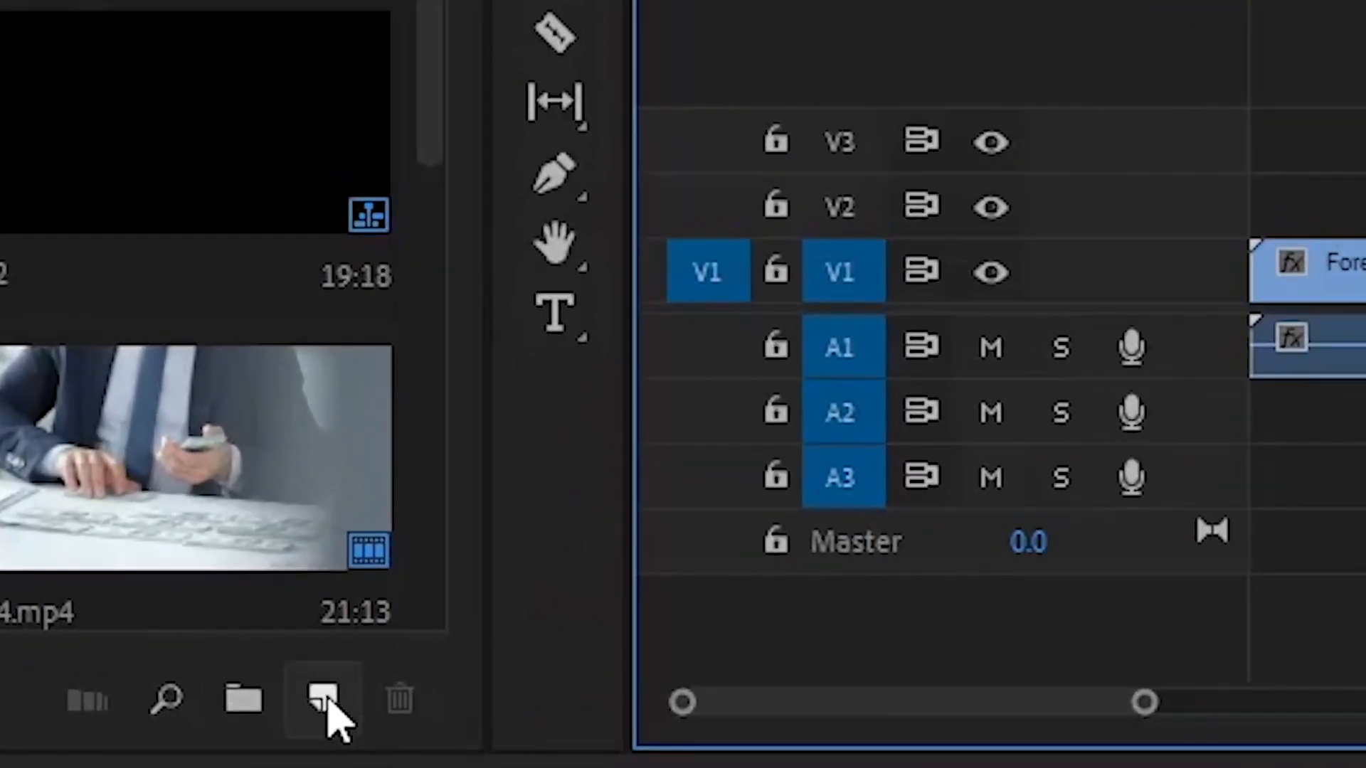
{"action": "left_click", "coordinate": [354, 710]}
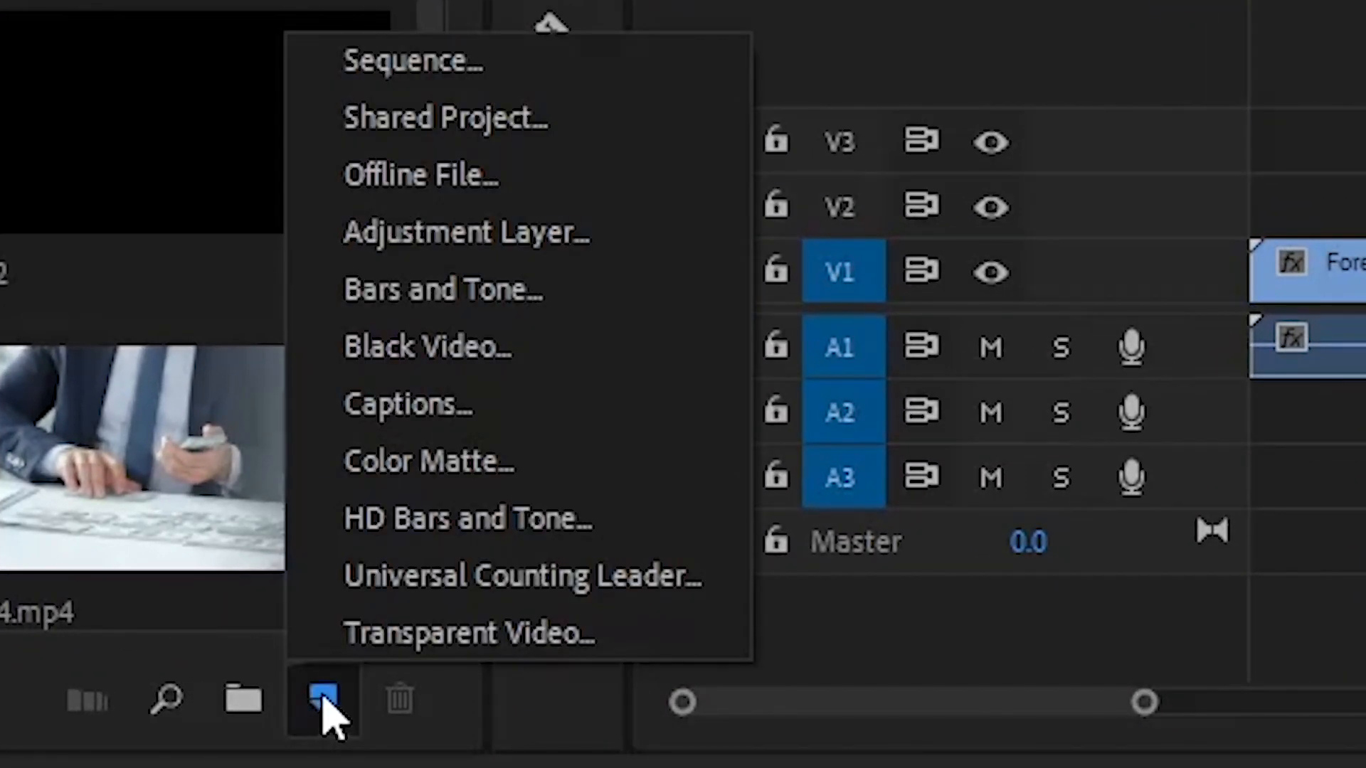
{"action": "left_click", "coordinate": [477, 234]}
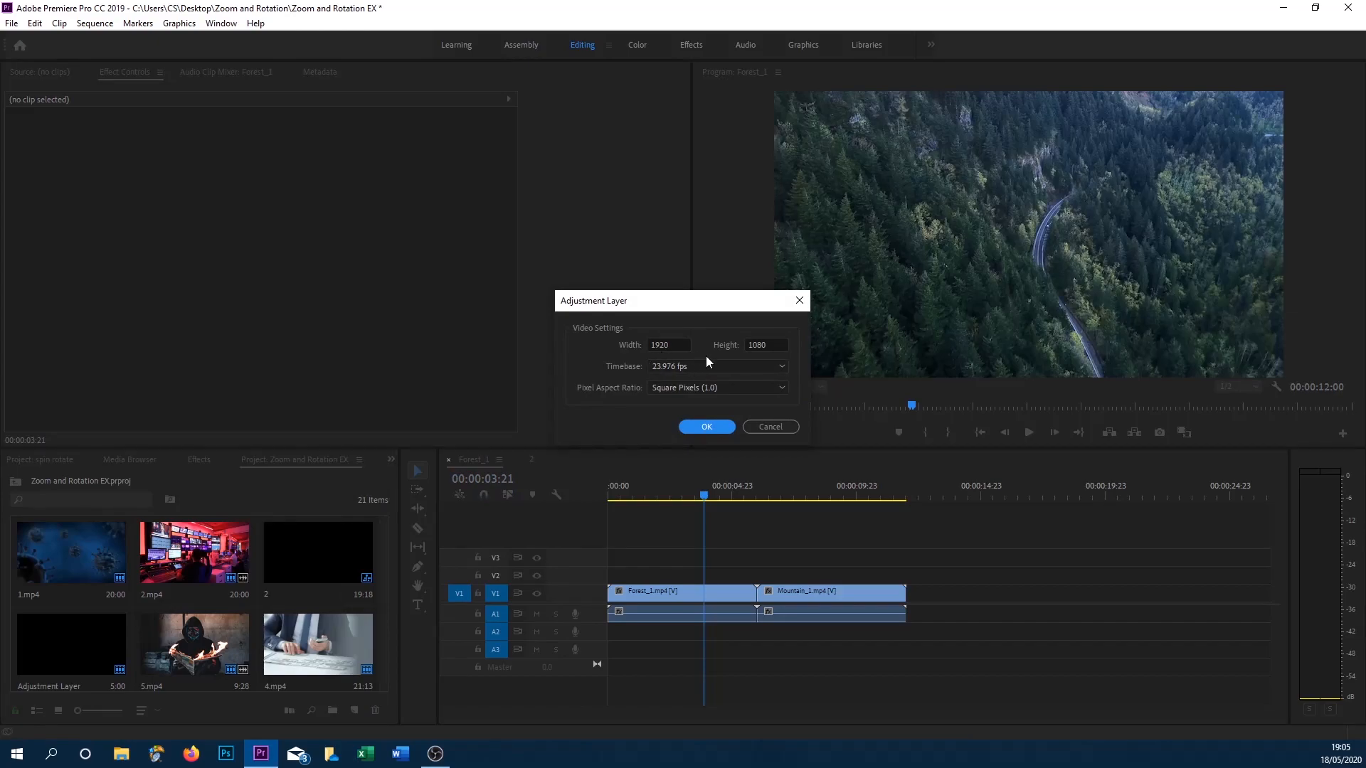
{"action": "left_click", "coordinate": [723, 426]}
{"action": "left_click_drag", "start_coordinate": [94, 667], "coordinate": [728, 578]}
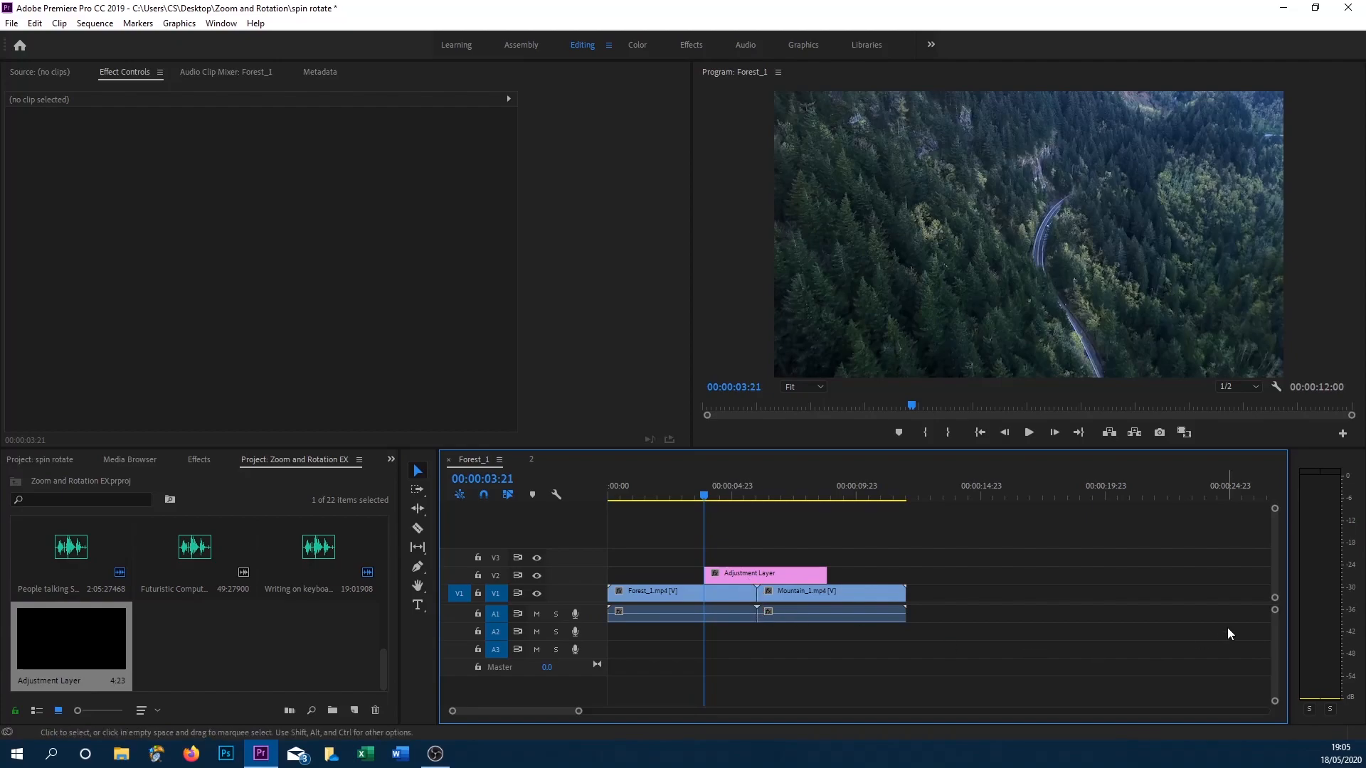
Step the playhead through the edit points and park it on the cut between Forest_1.mp4 and Mountain_1.mp4
{"action": "key", "text": "Down"}
{"action": "key", "text": "Down"}
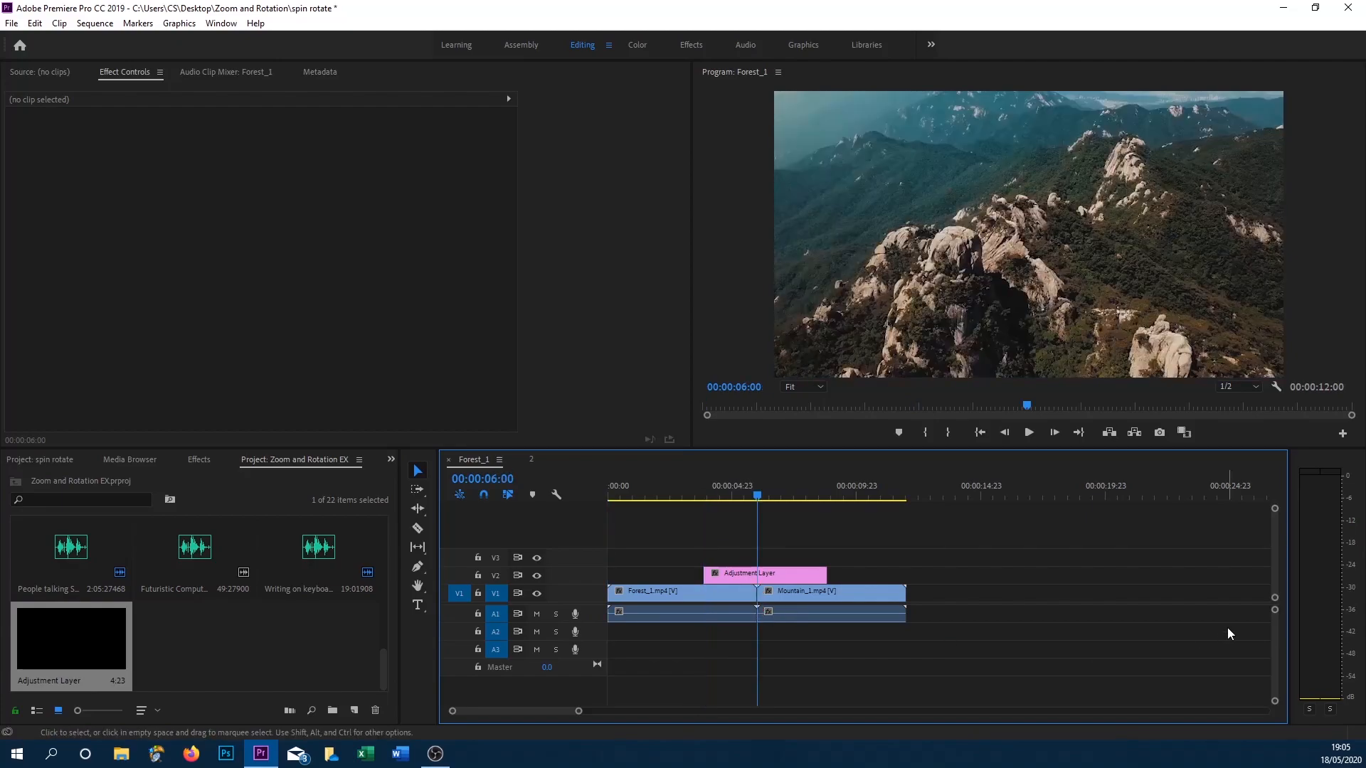
{"action": "key", "text": "Up"}
{"action": "key", "text": "Up"}
{"action": "key", "text": "Down"}
{"action": "key", "text": "Down"}
{"action": "key", "text": "Up"}
{"action": "key", "text": "Up"}
{"action": "key", "text": "Down"}
{"action": "key", "text": "Down"}
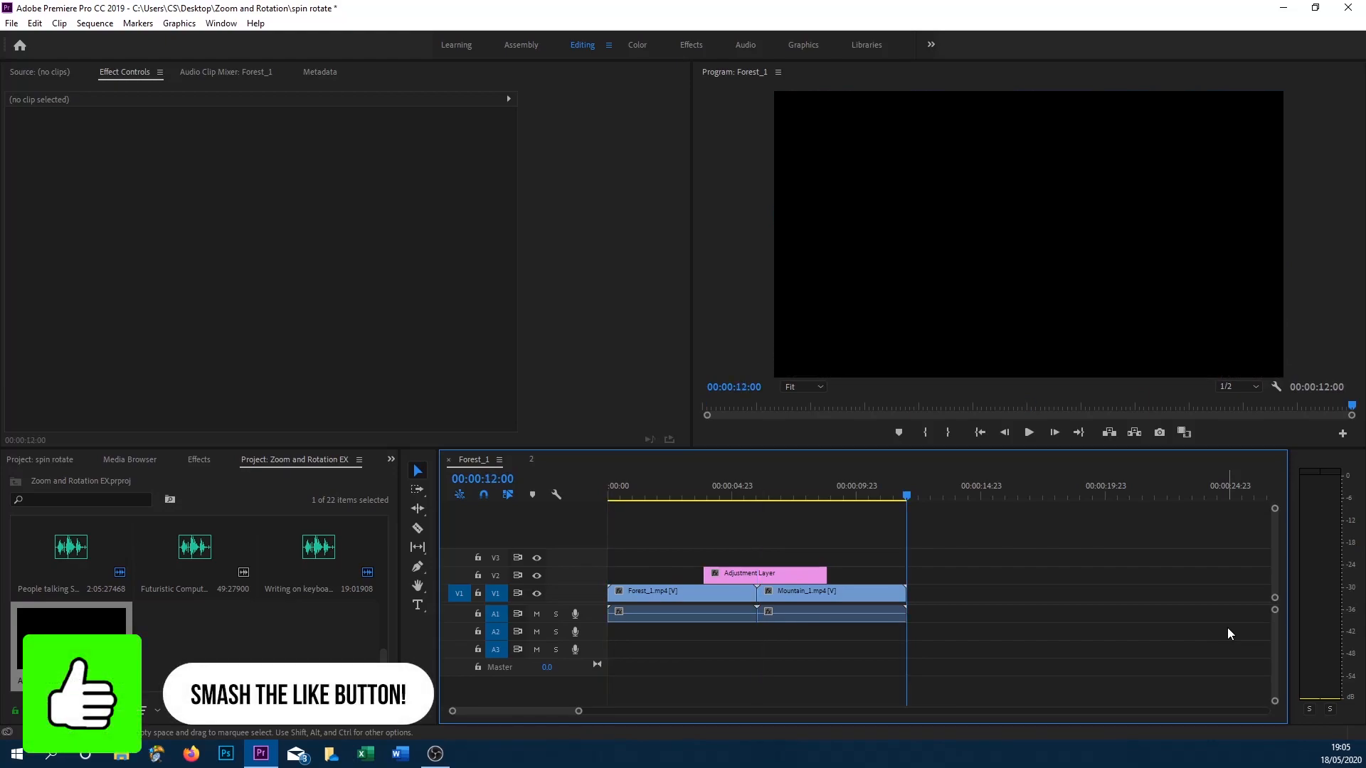
{"action": "key", "text": "Up"}
{"action": "key", "text": "Up"}
{"action": "key", "text": "Down"}
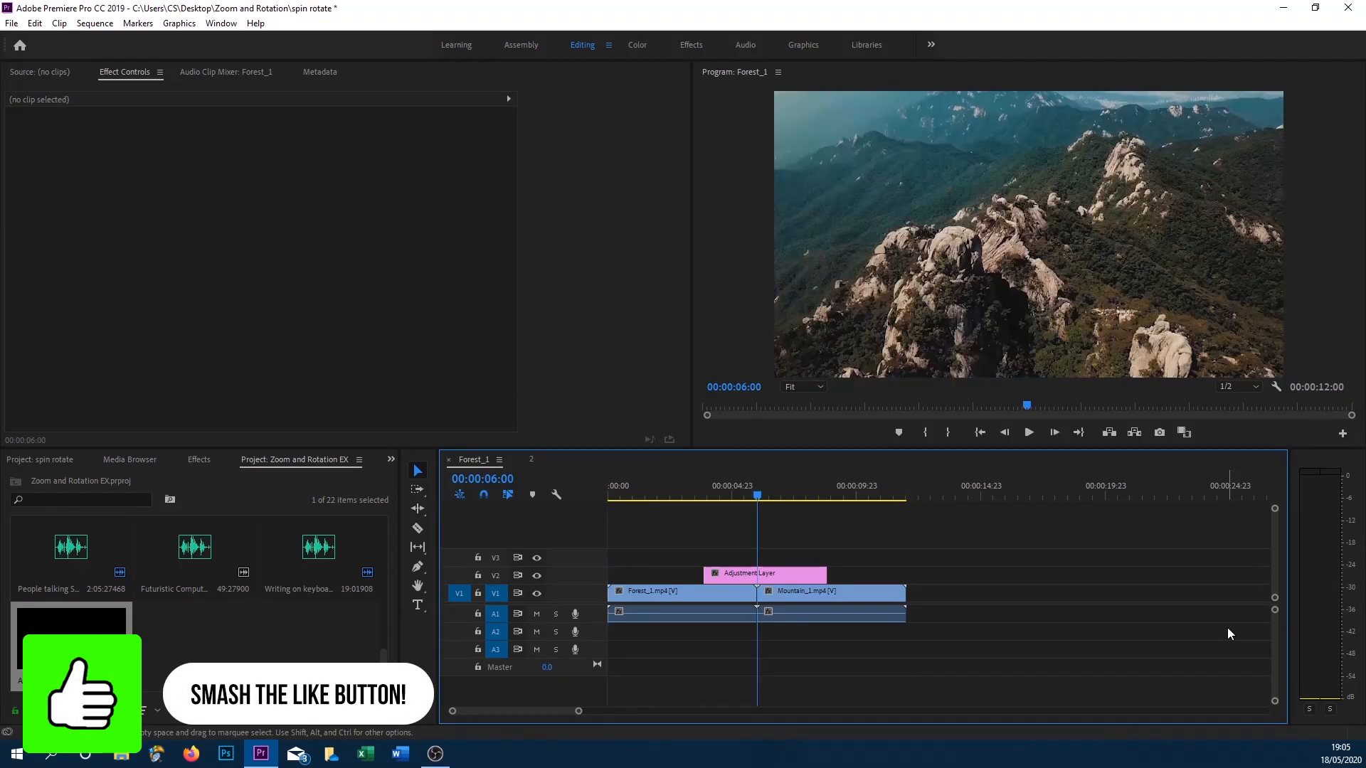
Split the adjustment layer on V2 at 00:00:05:18, six frames before the cut between the clips
{"action": "left_click", "coordinate": [757, 575]}
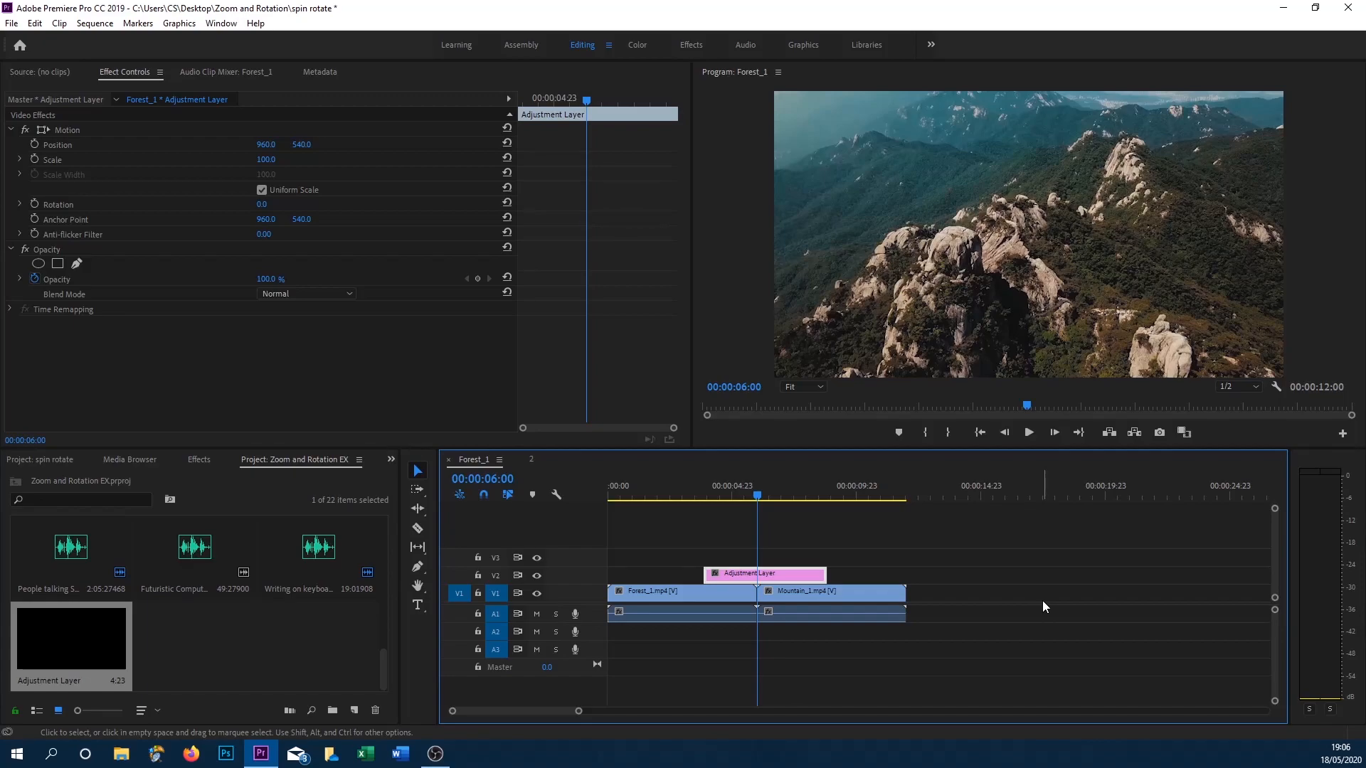
{"action": "key", "text": "Left"}
{"action": "key", "text": "Left"}
{"action": "key", "text": "Left"}
{"action": "key", "text": "Left"}
{"action": "key", "text": "Left"}
{"action": "key", "text": "Left"}
{"action": "key", "text": "Left"}
{"action": "key", "text": "ctrl+k"}
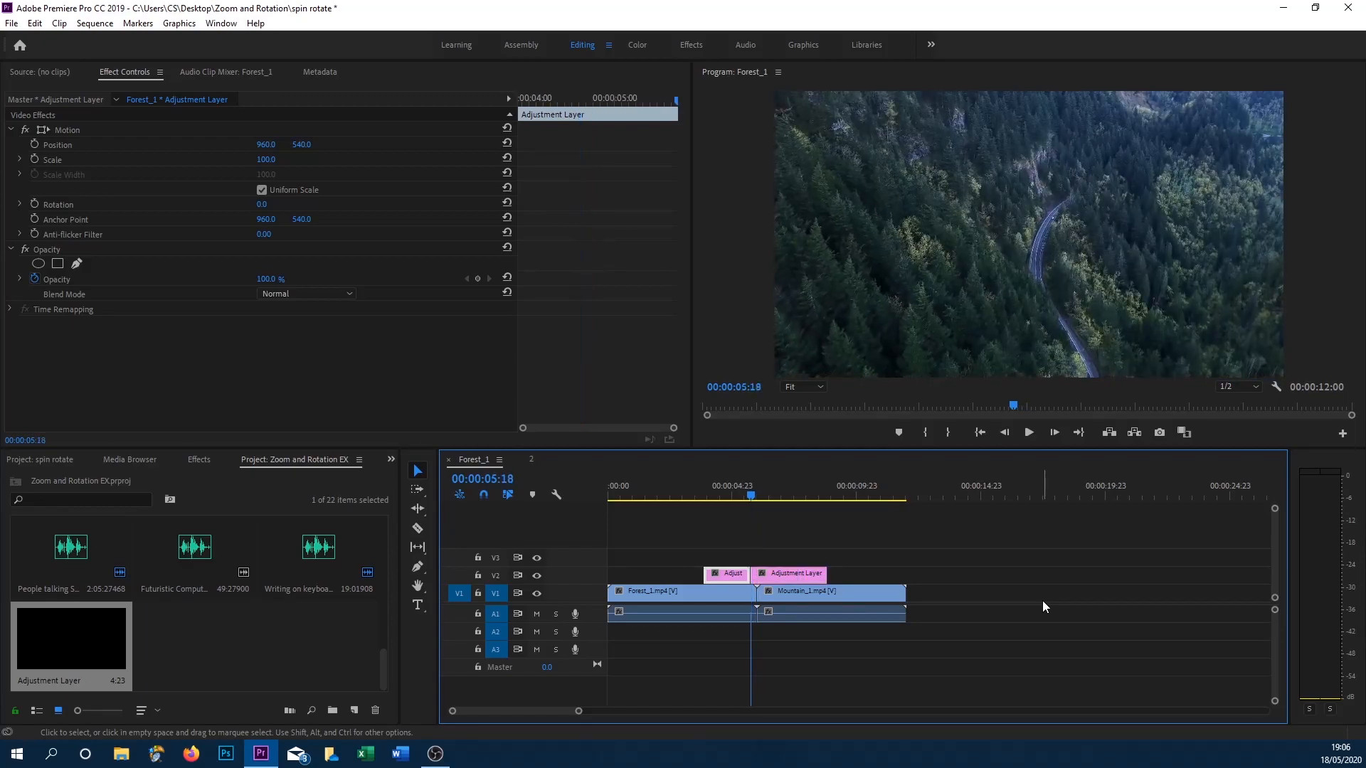
Split the second part of the adjustment layer at 00:00:06:06, six frames after the cut between the clips
{"action": "left_click", "coordinate": [770, 574]}
{"action": "key", "text": "Down"}
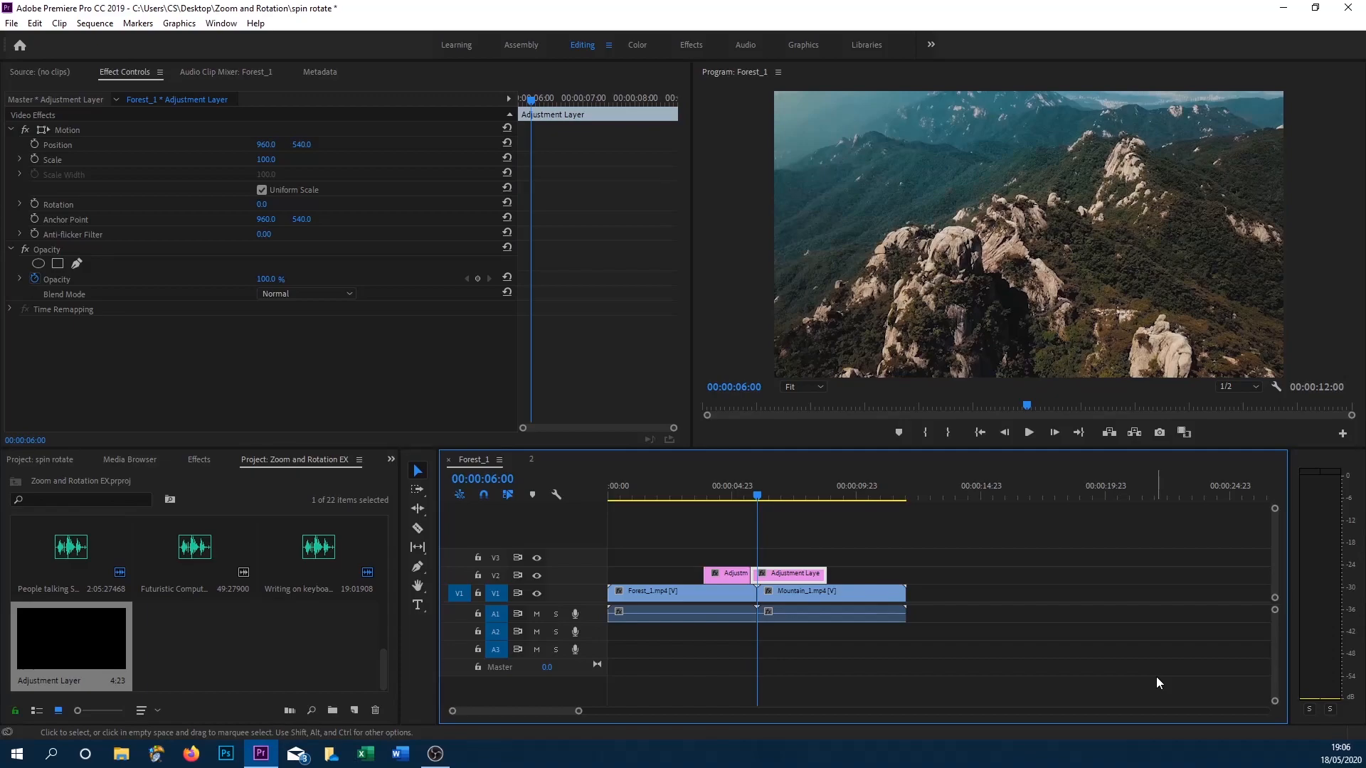
{"action": "key", "text": "Right"}
{"action": "key", "text": "Right"}
{"action": "key", "text": "Right"}
{"action": "key", "text": "Right"}
{"action": "key", "text": "Right"}
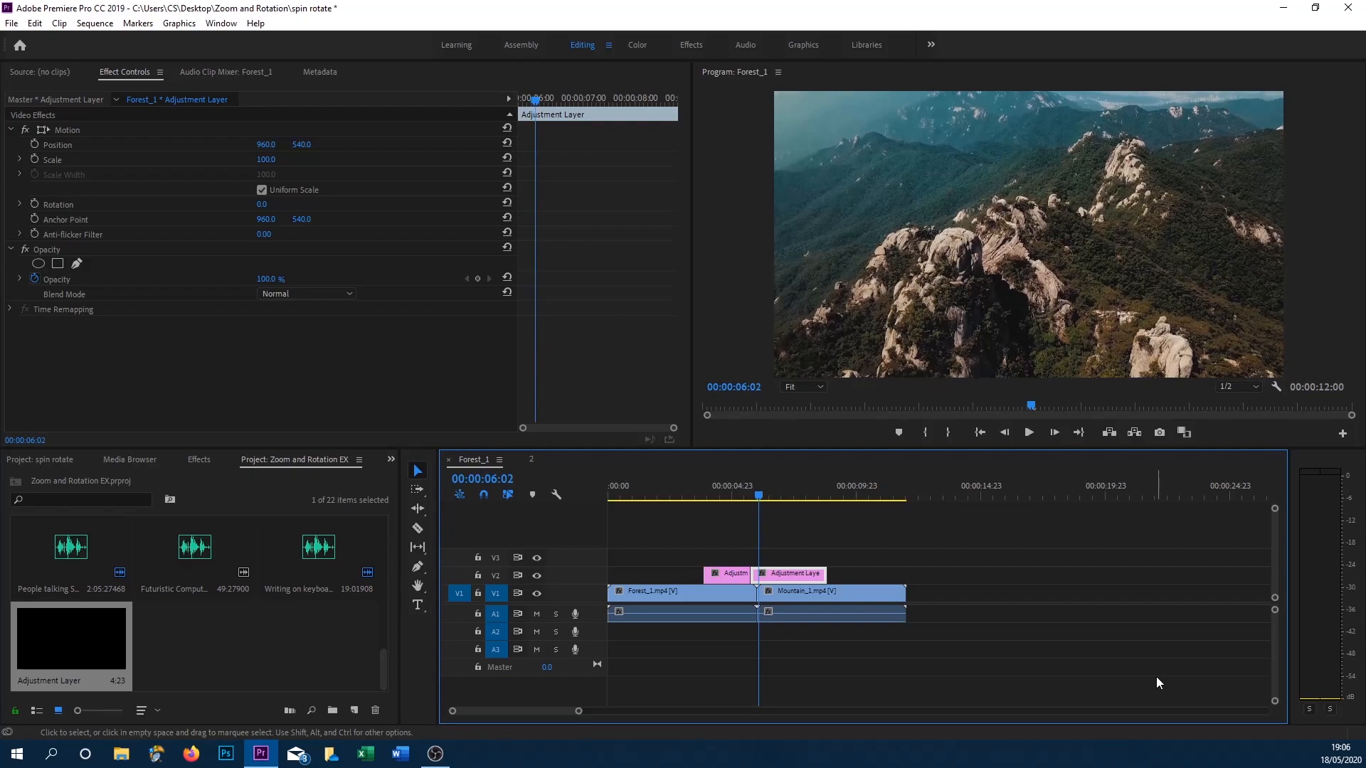
{"action": "key", "text": "Right"}
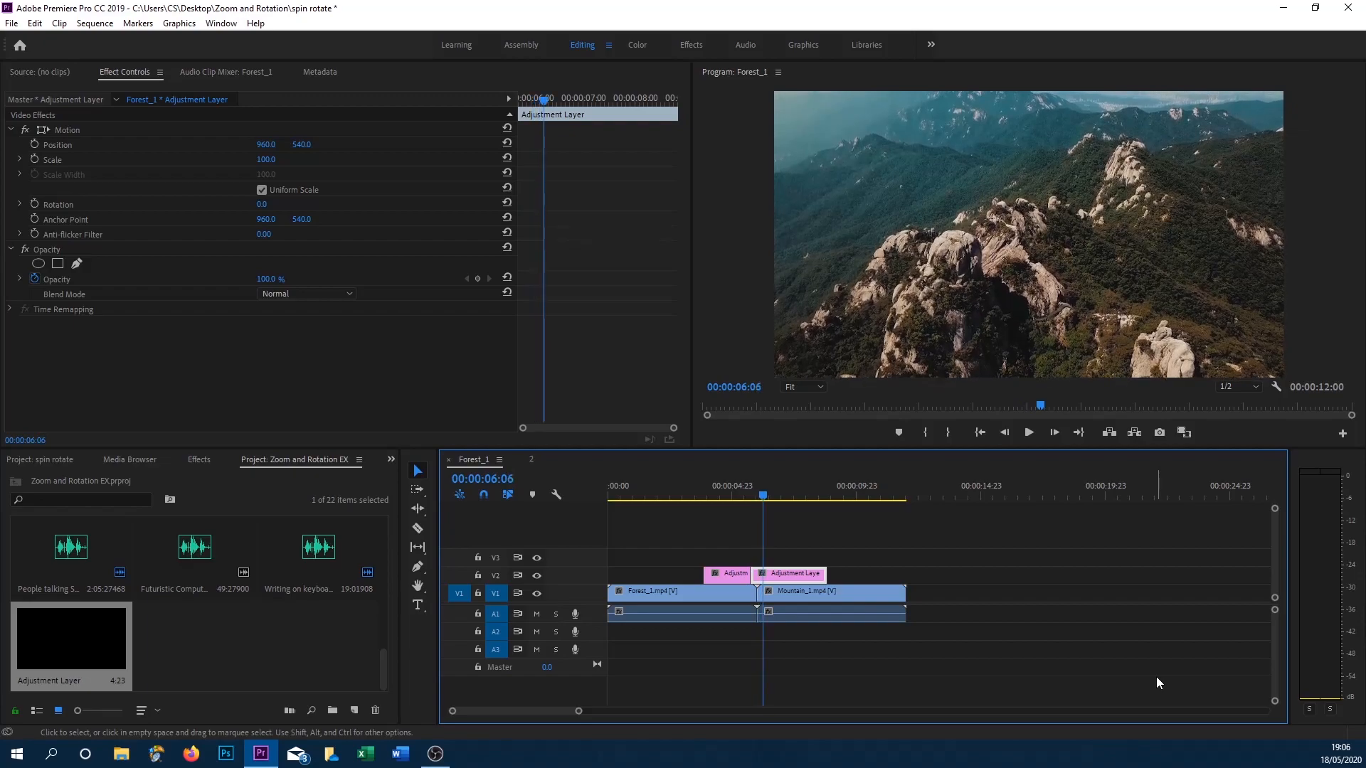
{"action": "key", "text": "ctrl+k"}
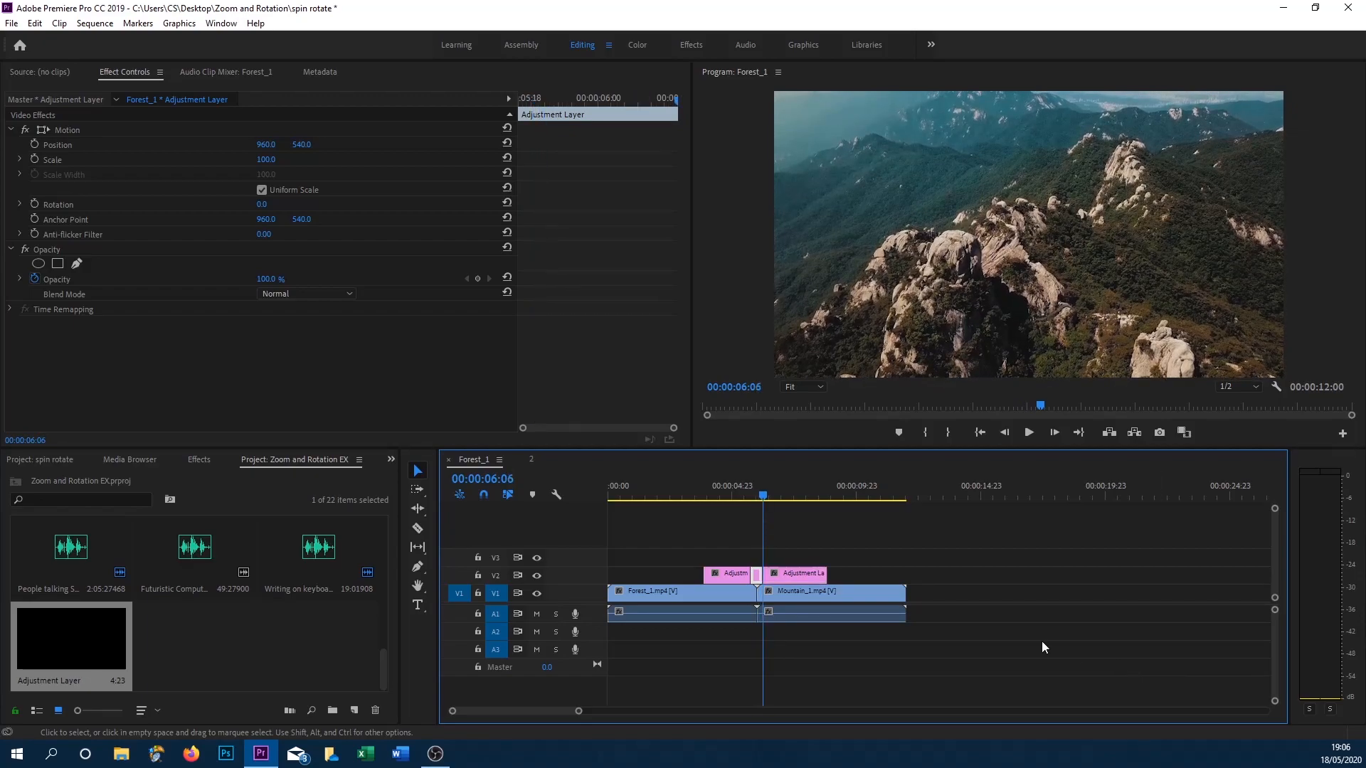
Delete the two outer adjustment layer pieces, keeping only the short middle piece over the cut
{"action": "left_click", "coordinate": [799, 576]}
{"action": "key", "text": "Delete"}
{"action": "left_click", "coordinate": [729, 575]}
{"action": "key", "text": "Delete"}
Duplicate the short adjustment layer from V2 onto V3 directly above it
{"action": "left_click", "coordinate": [756, 489]}
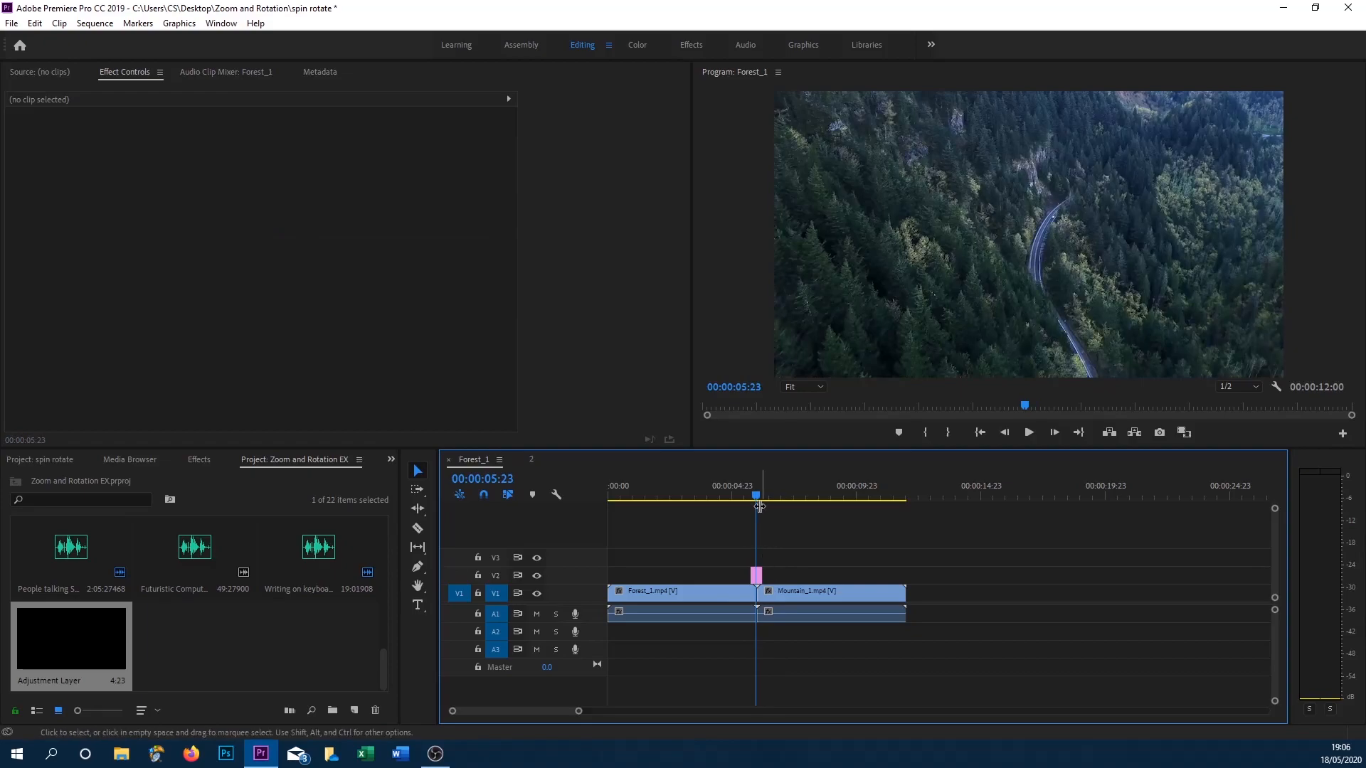
{"action": "left_click", "coordinate": [740, 498]}
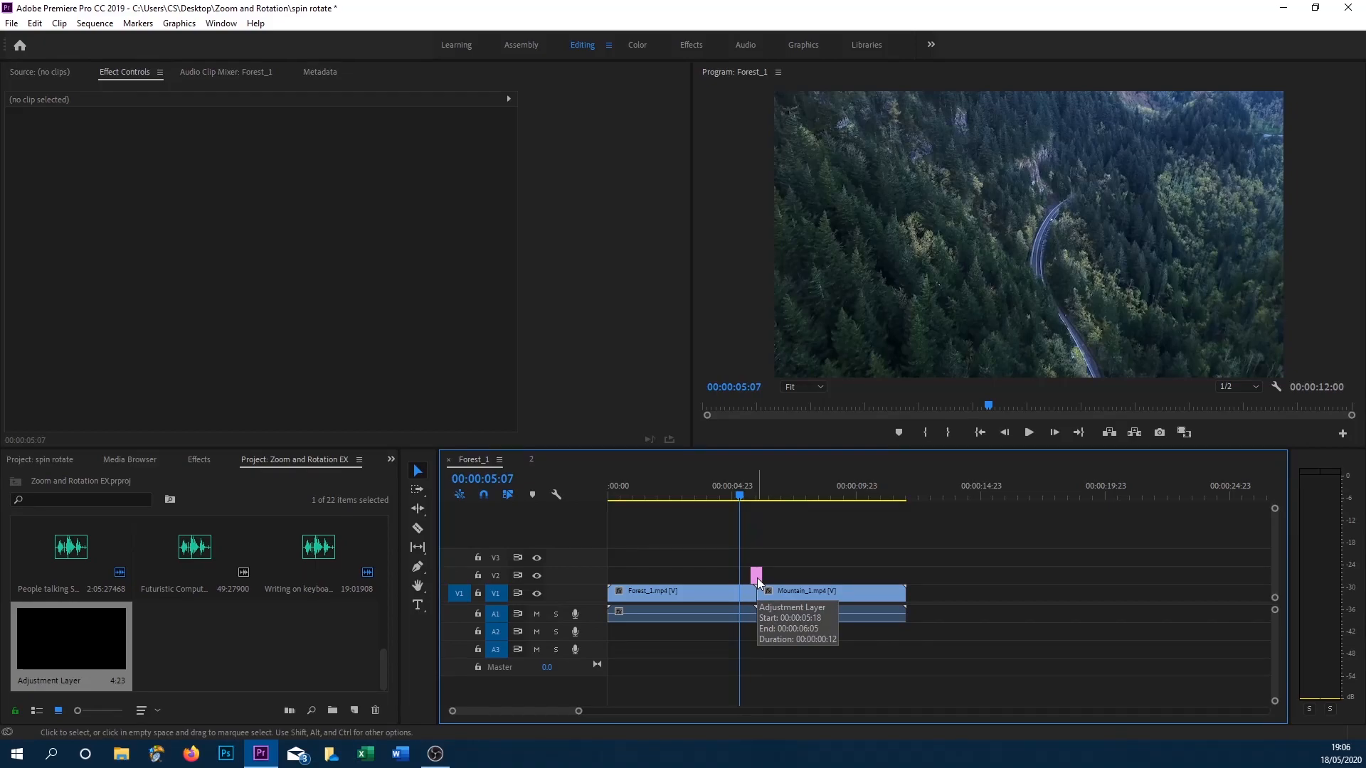
{"action": "left_click_drag", "start_coordinate": [757, 578], "coordinate": [757, 557]}
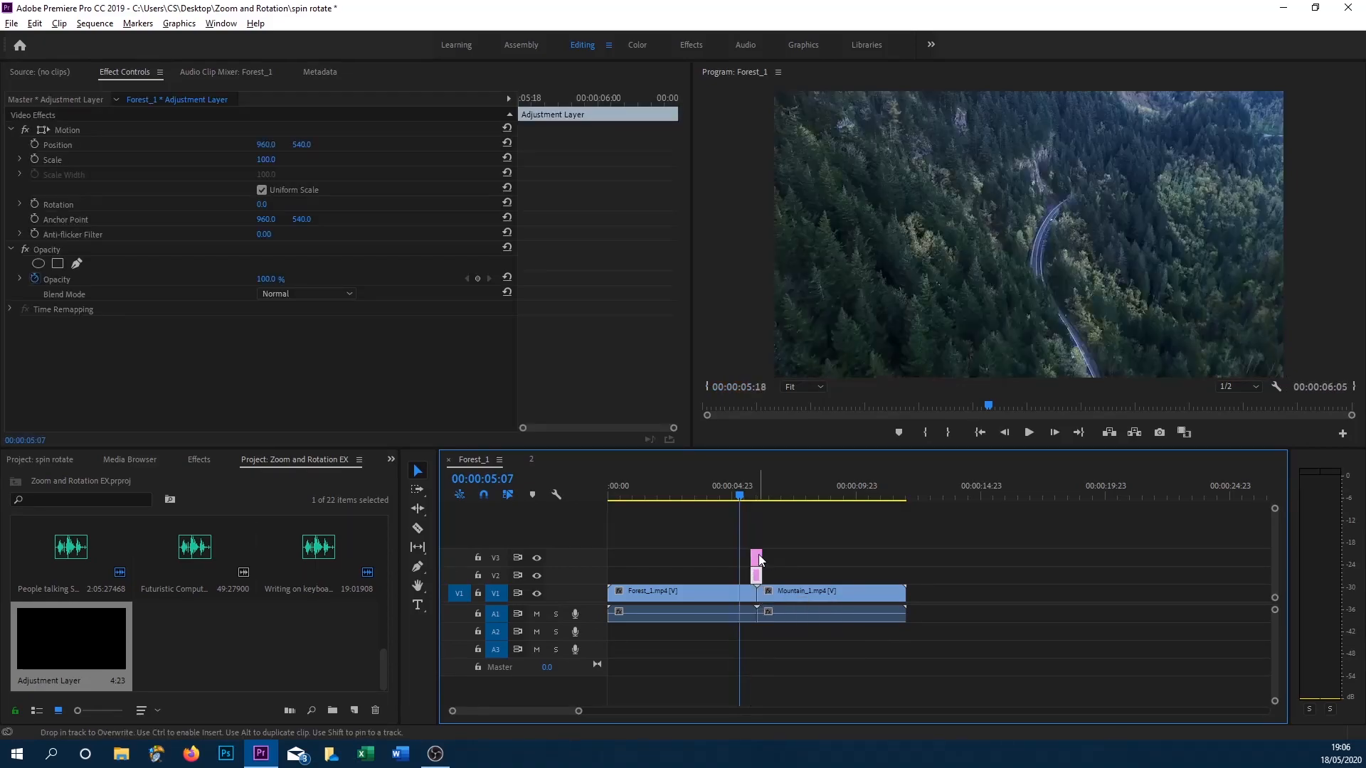
Apply the Replicate video effect to the V2 adjustment layer, with the playhead at 00:00:05:21
{"action": "left_click", "coordinate": [754, 496]}
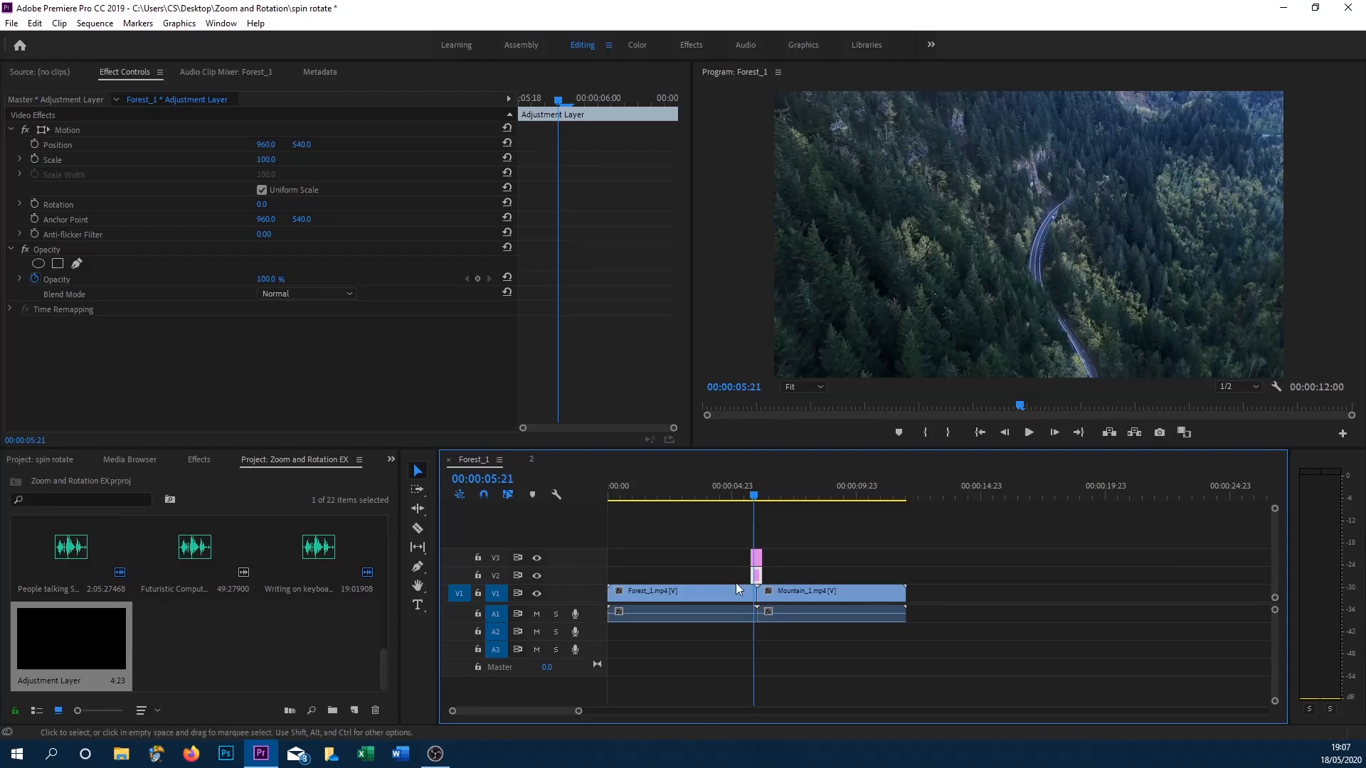
{"action": "left_click", "coordinate": [199, 459]}
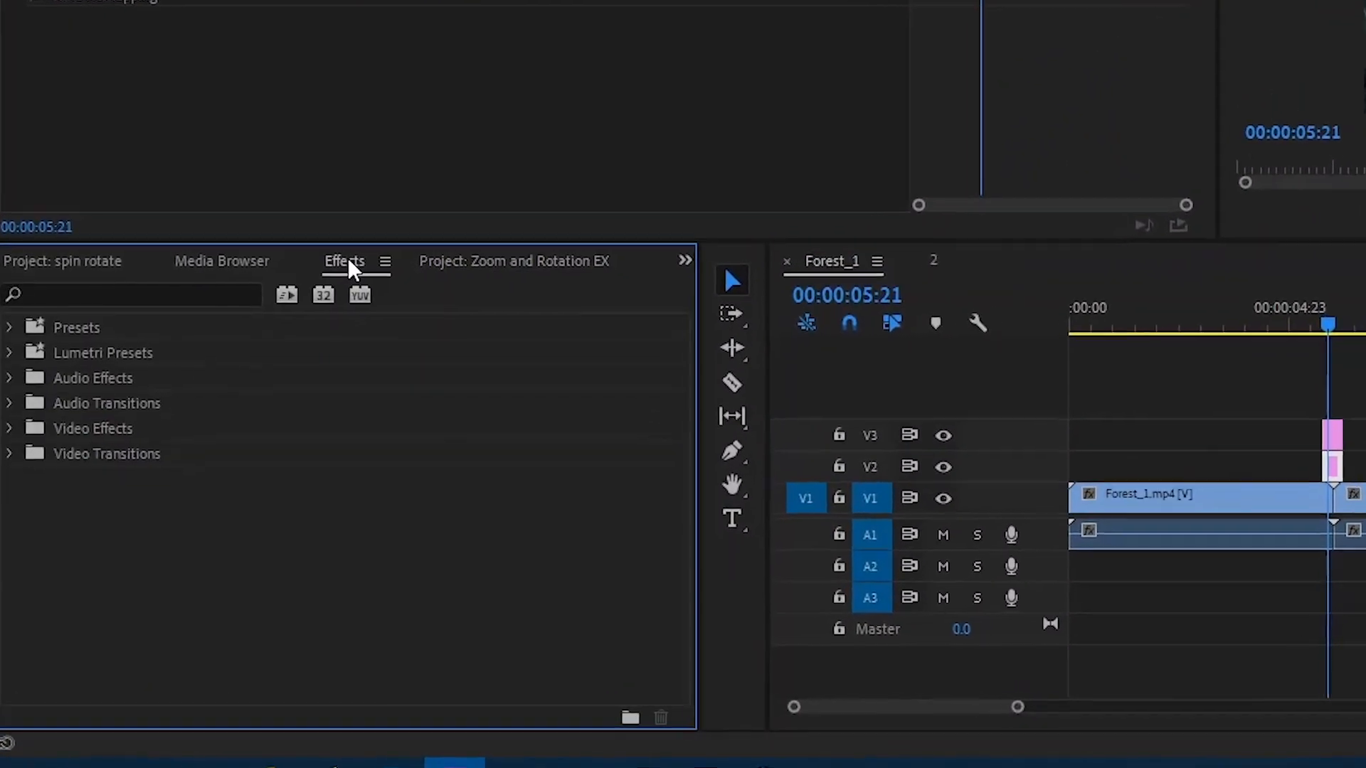
{"action": "left_click", "coordinate": [121, 295]}
{"action": "type", "text": "replicate"}
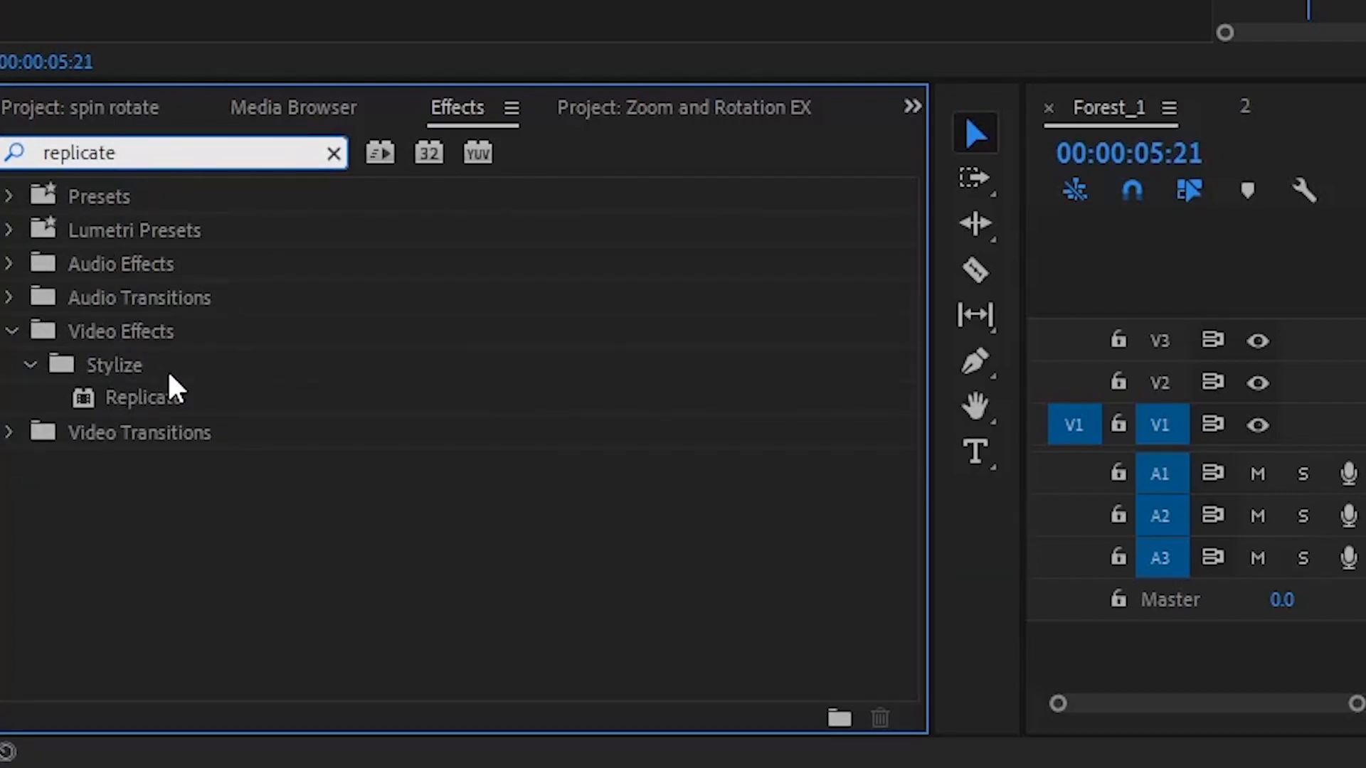
{"action": "left_click", "coordinate": [225, 401]}
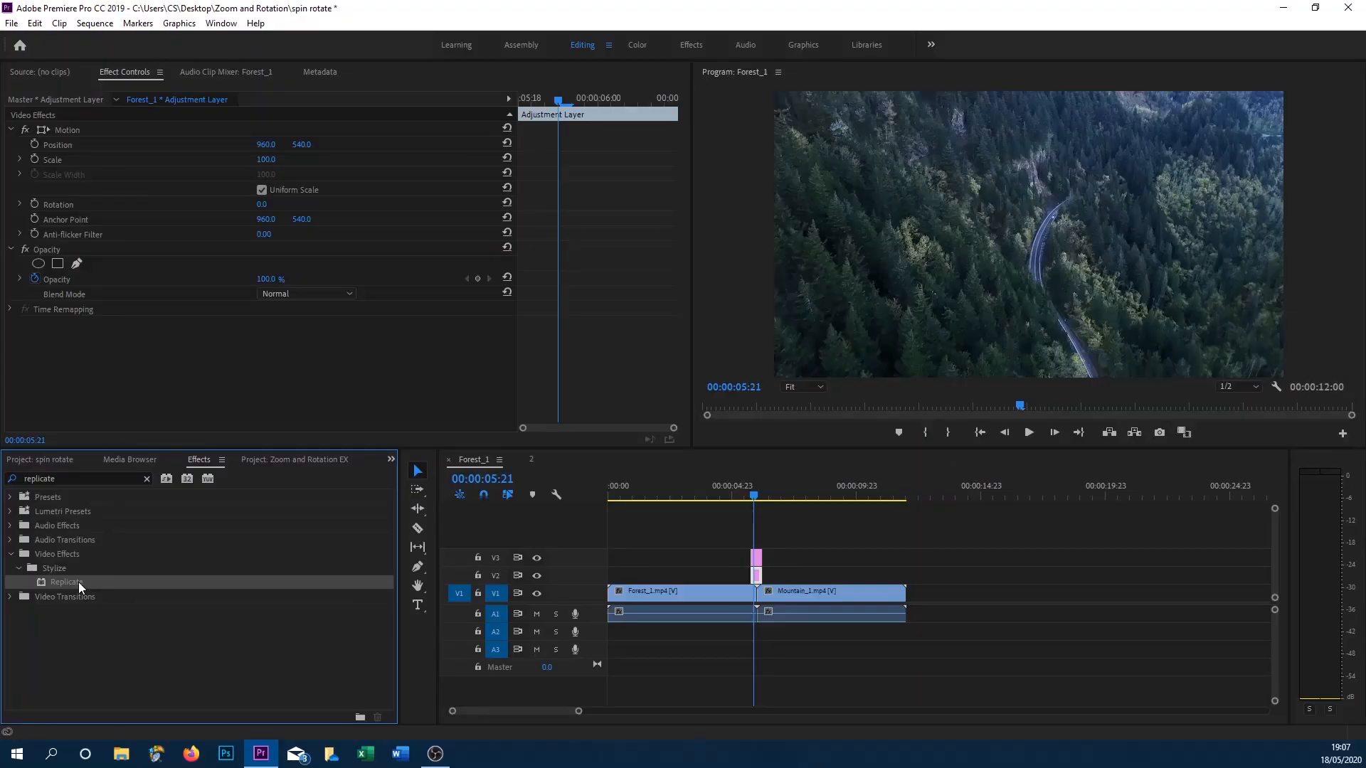
{"action": "left_click_drag", "start_coordinate": [79, 581], "coordinate": [756, 576]}
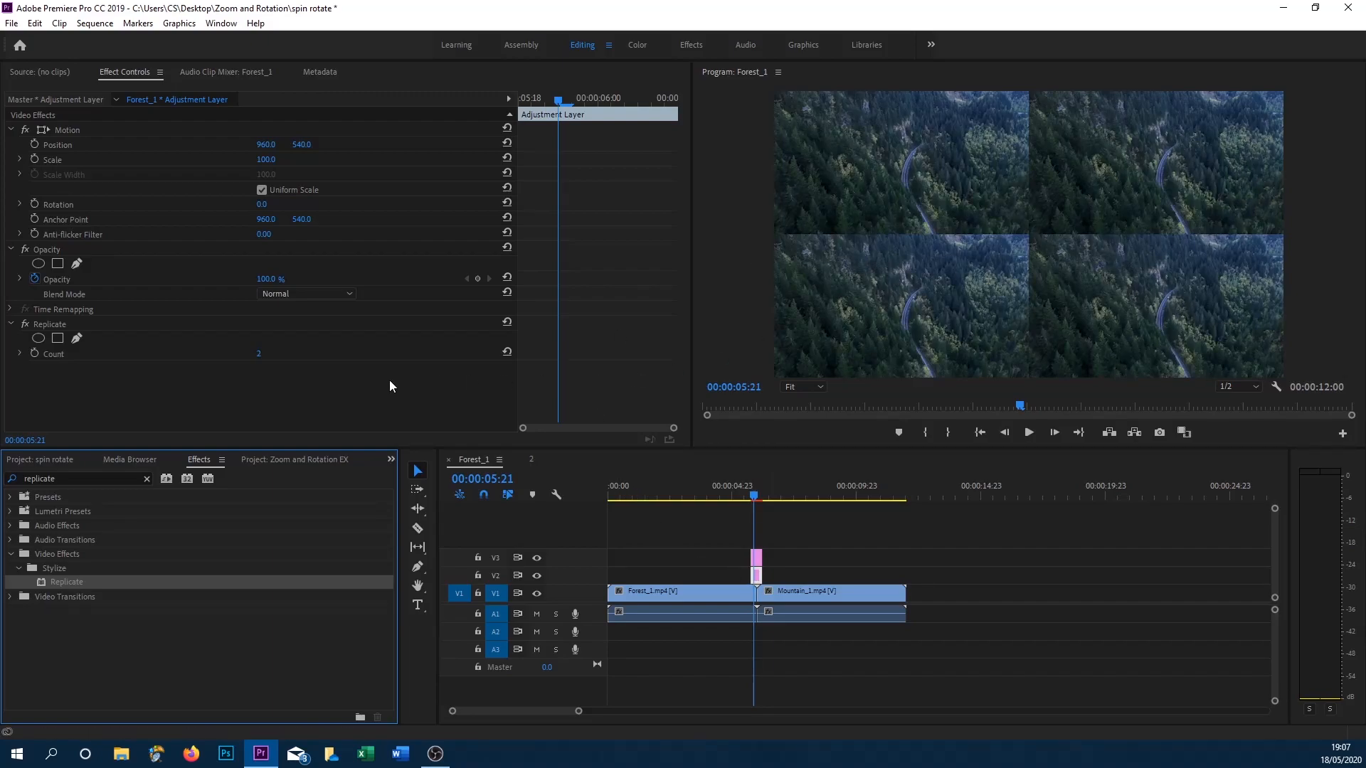
Set the Replicate effect's count to 3 on the V2 adjustment layer
{"action": "left_click", "coordinate": [257, 354]}
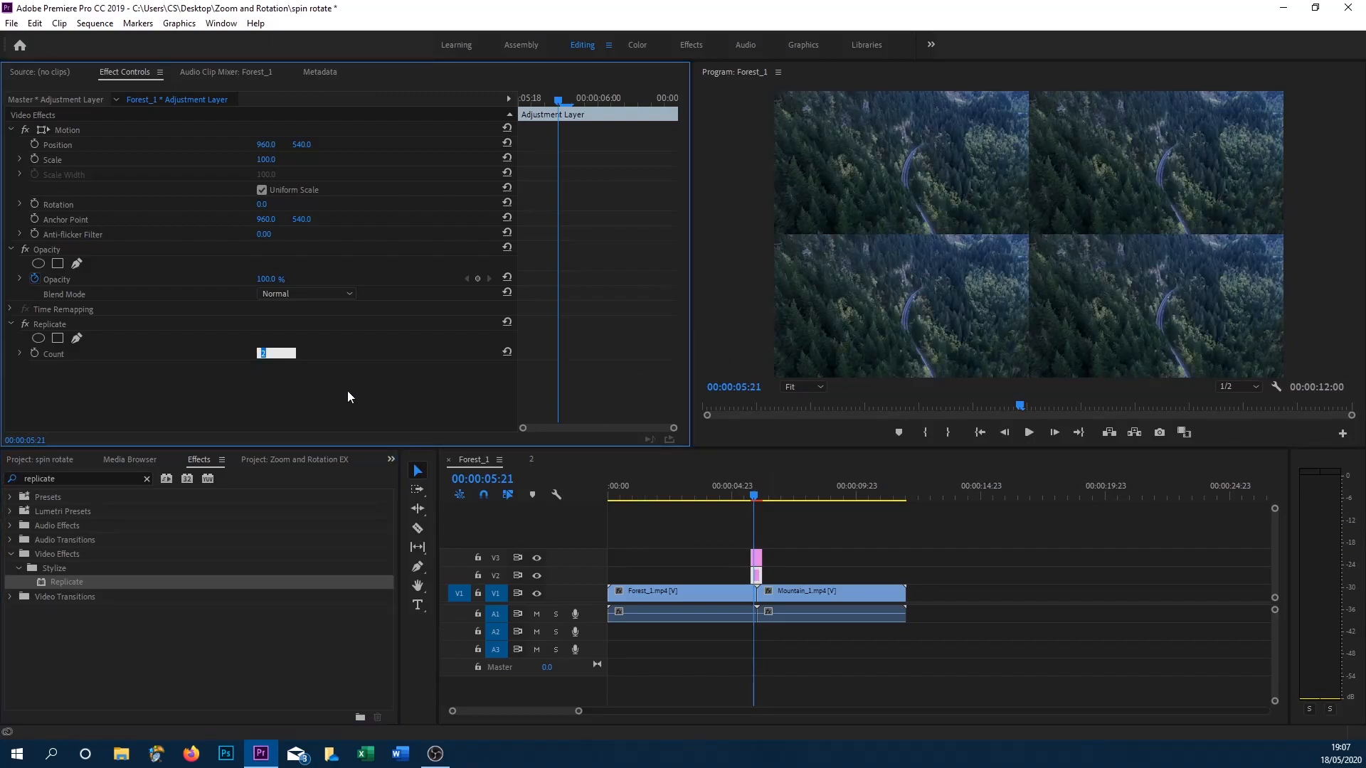
{"action": "type", "text": "3"}
{"action": "key", "text": "Return"}
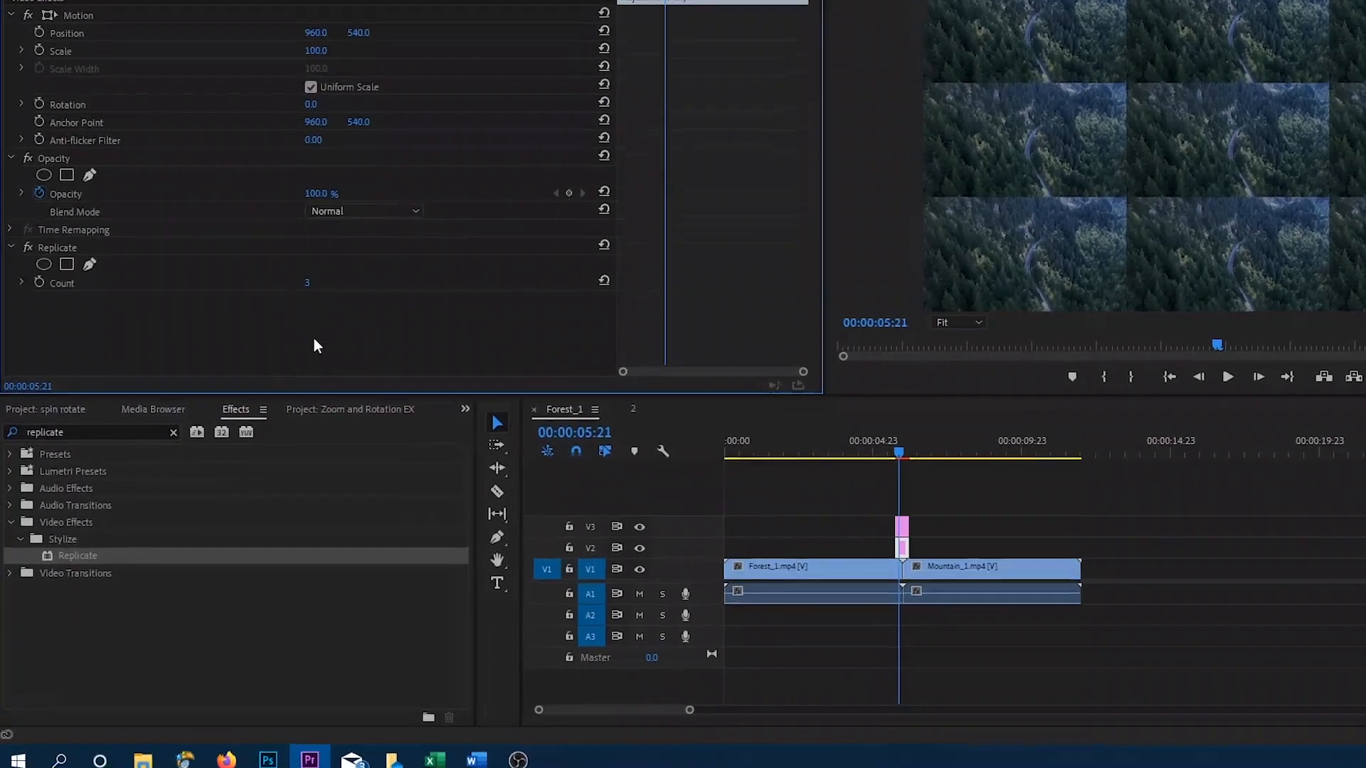
Find the Mirror video effect and apply it four times to the V2 adjustment layer
{"action": "left_click", "coordinate": [256, 285]}
{"action": "left_click", "coordinate": [186, 285]}
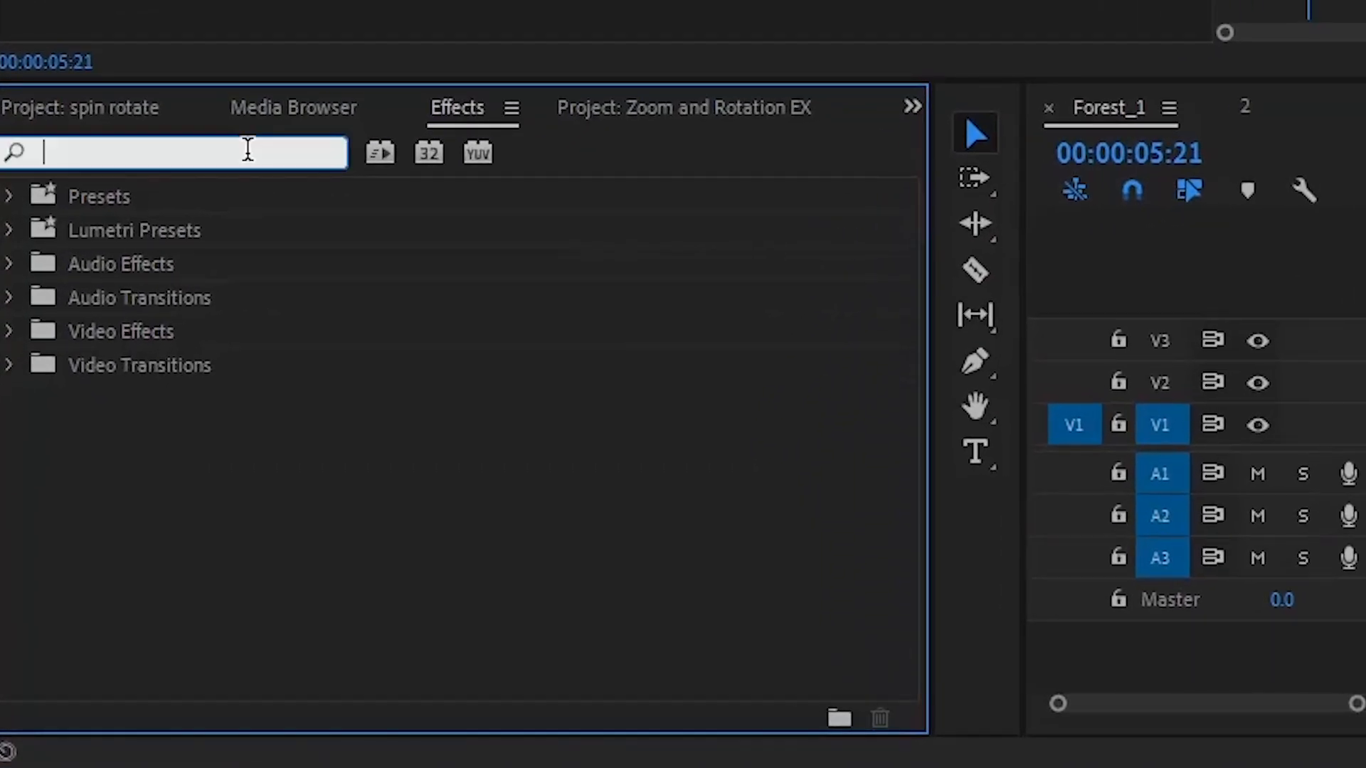
{"action": "type", "text": "mirror"}
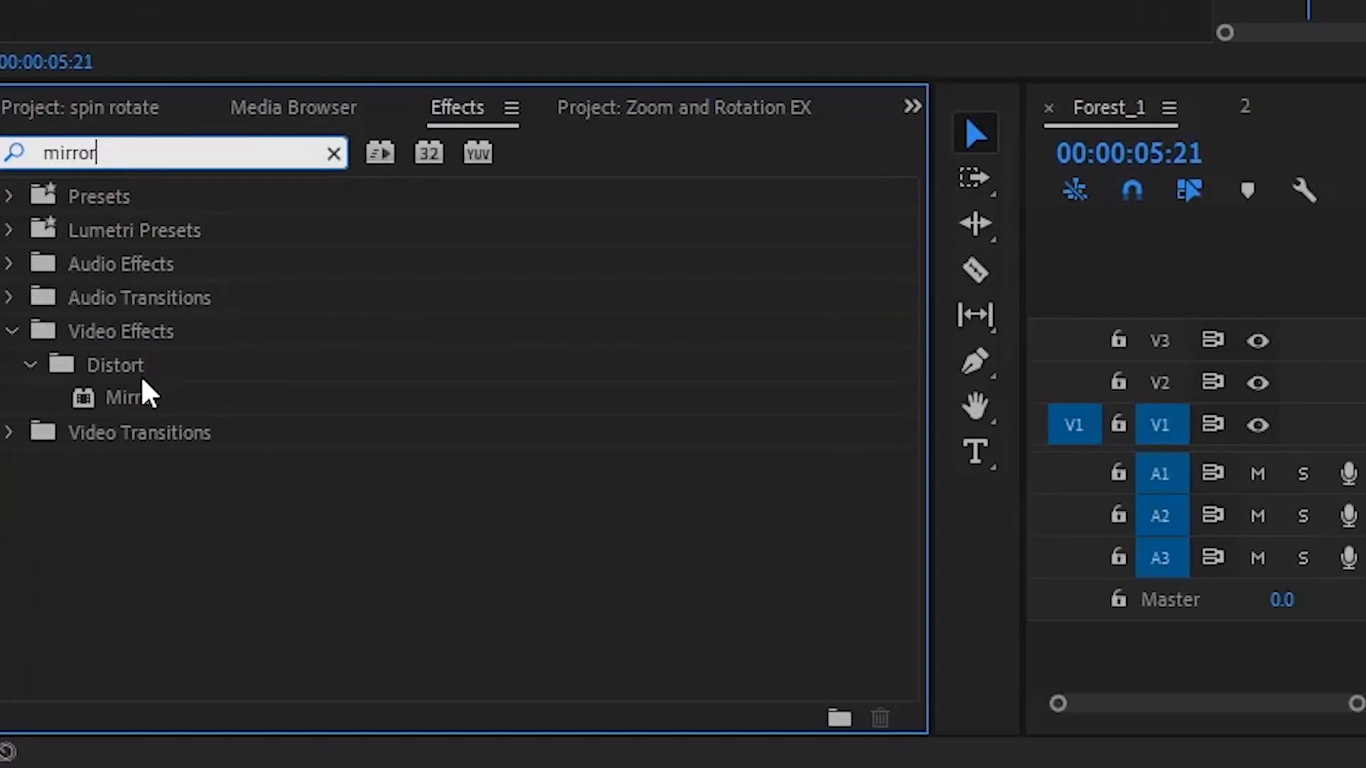
{"action": "left_click", "coordinate": [135, 401]}
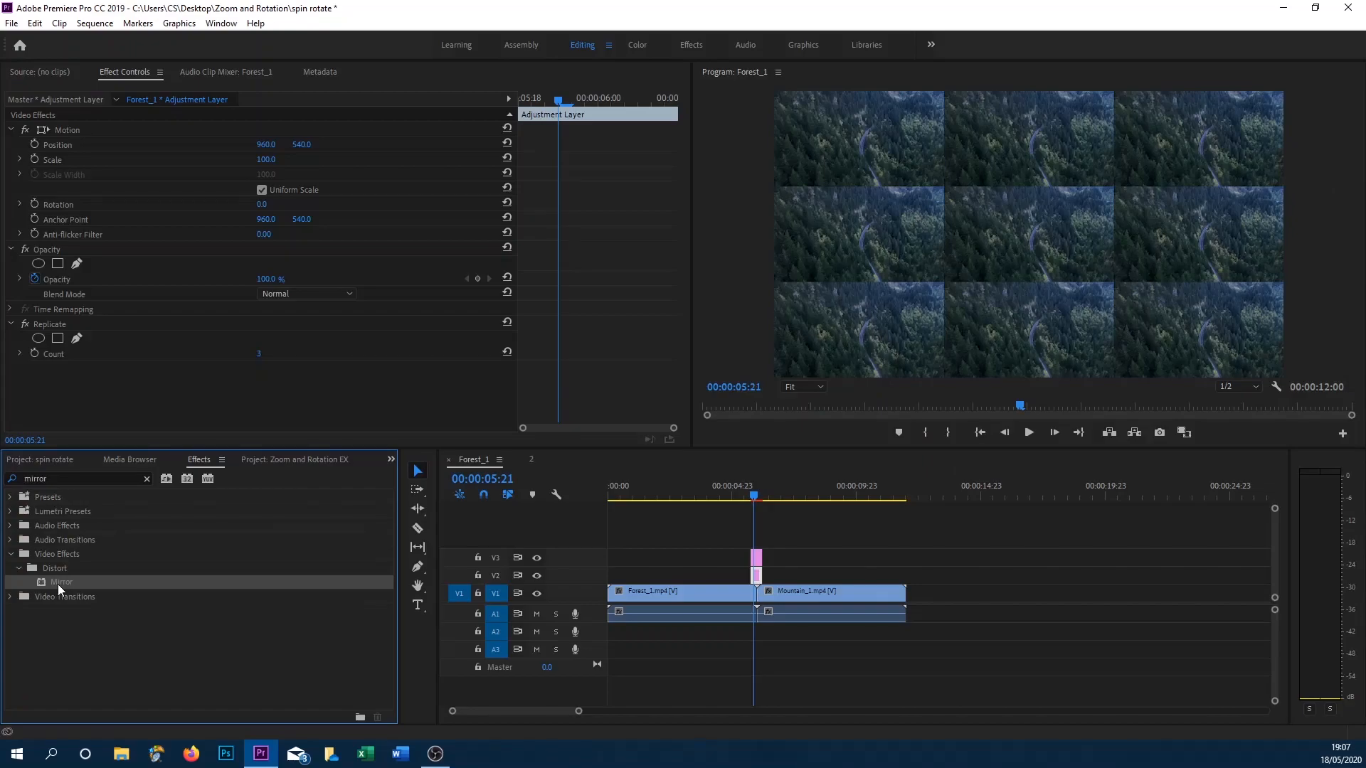
{"action": "left_click_drag", "start_coordinate": [122, 399], "coordinate": [756, 574]}
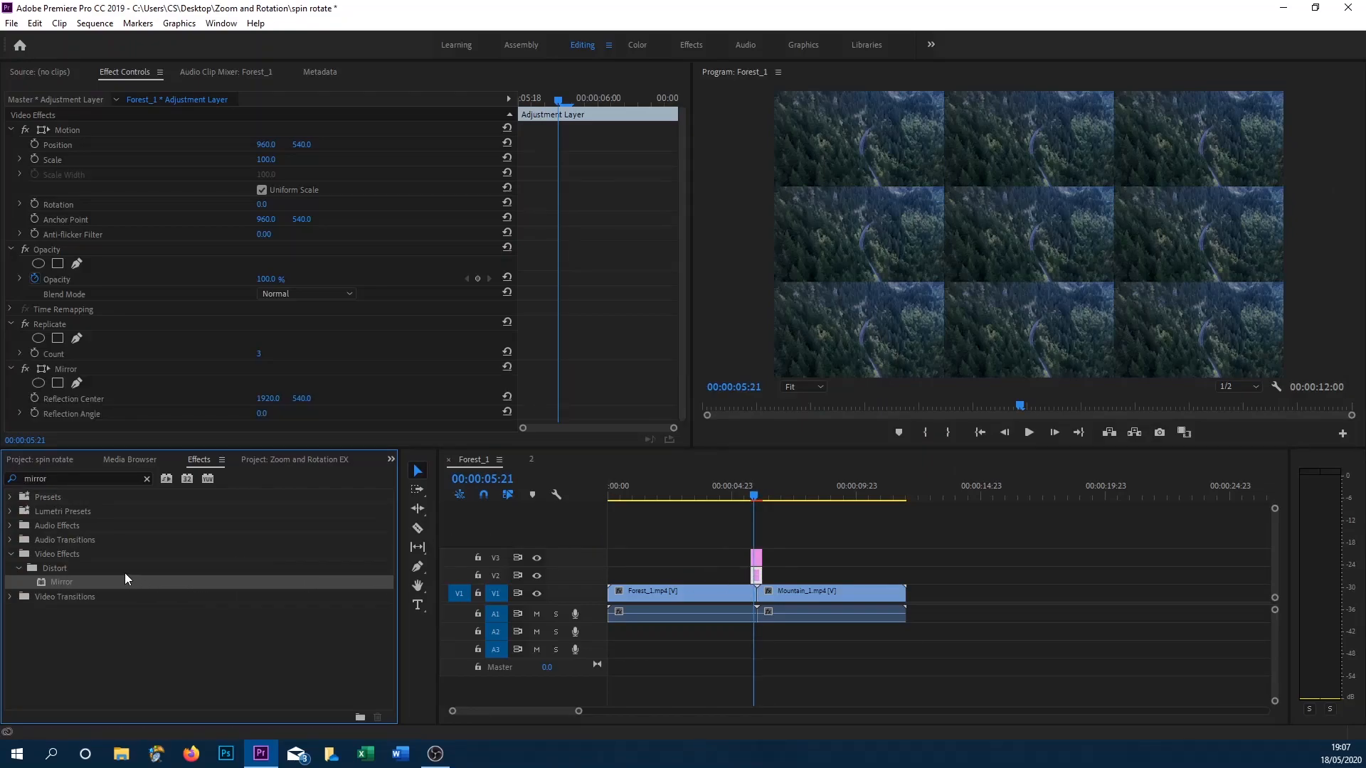
{"action": "left_click_drag", "start_coordinate": [118, 580], "coordinate": [635, 584]}
{"action": "left_click_drag", "start_coordinate": [177, 582], "coordinate": [759, 576]}
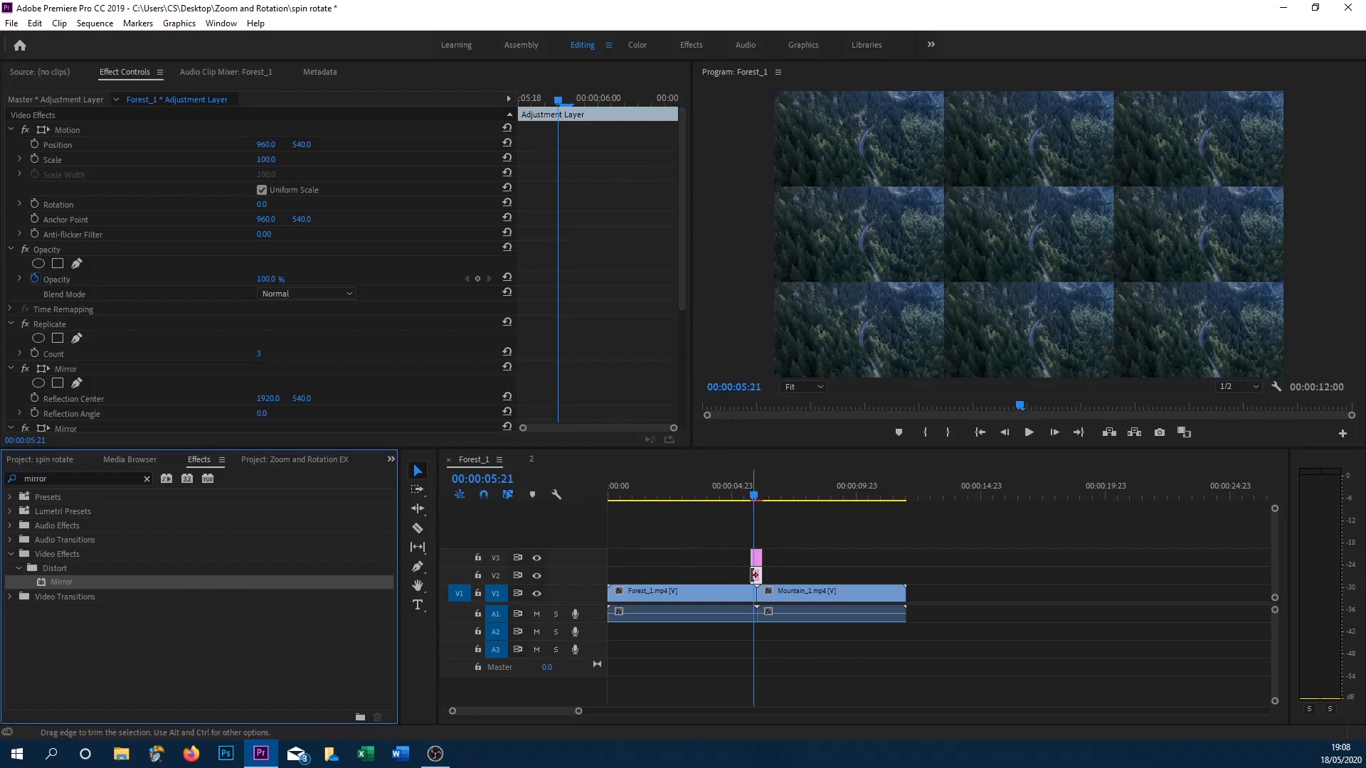
Set the first Mirror effect's horizontal reflection center to 640 and its reflection angle to 180°
{"action": "left_click_drag", "start_coordinate": [679, 220], "coordinate": [688, 381]}
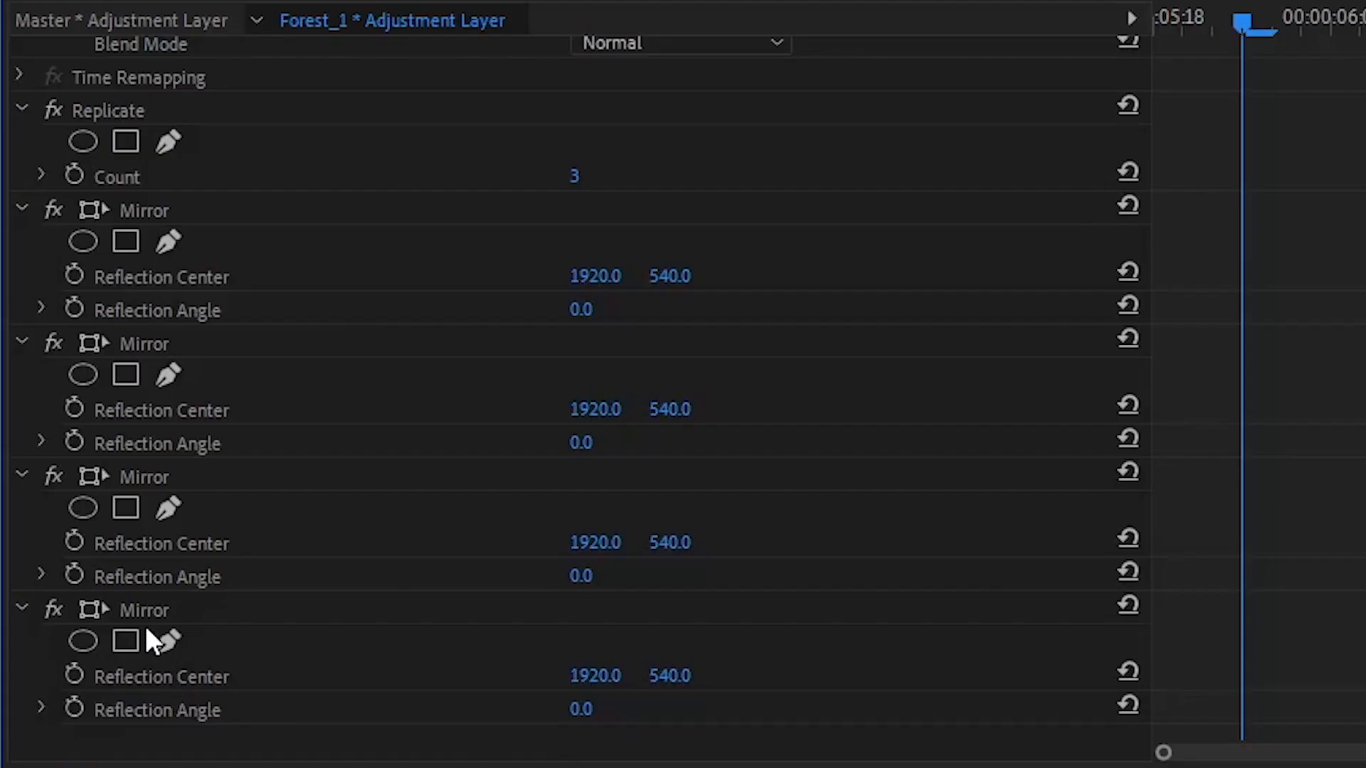
{"action": "left_click", "coordinate": [65, 363]}
{"action": "left_click", "coordinate": [131, 477]}
{"action": "left_click", "coordinate": [141, 345]}
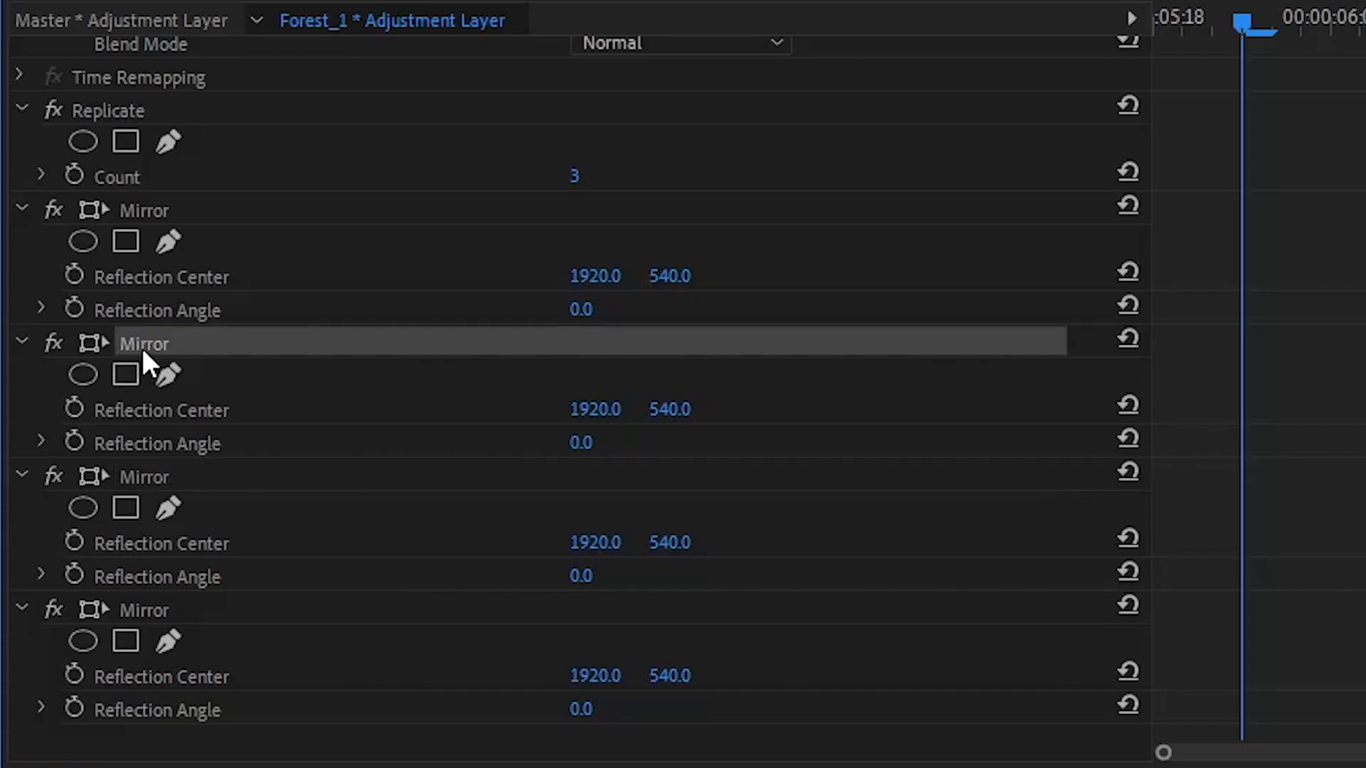
{"action": "left_click", "coordinate": [142, 206]}
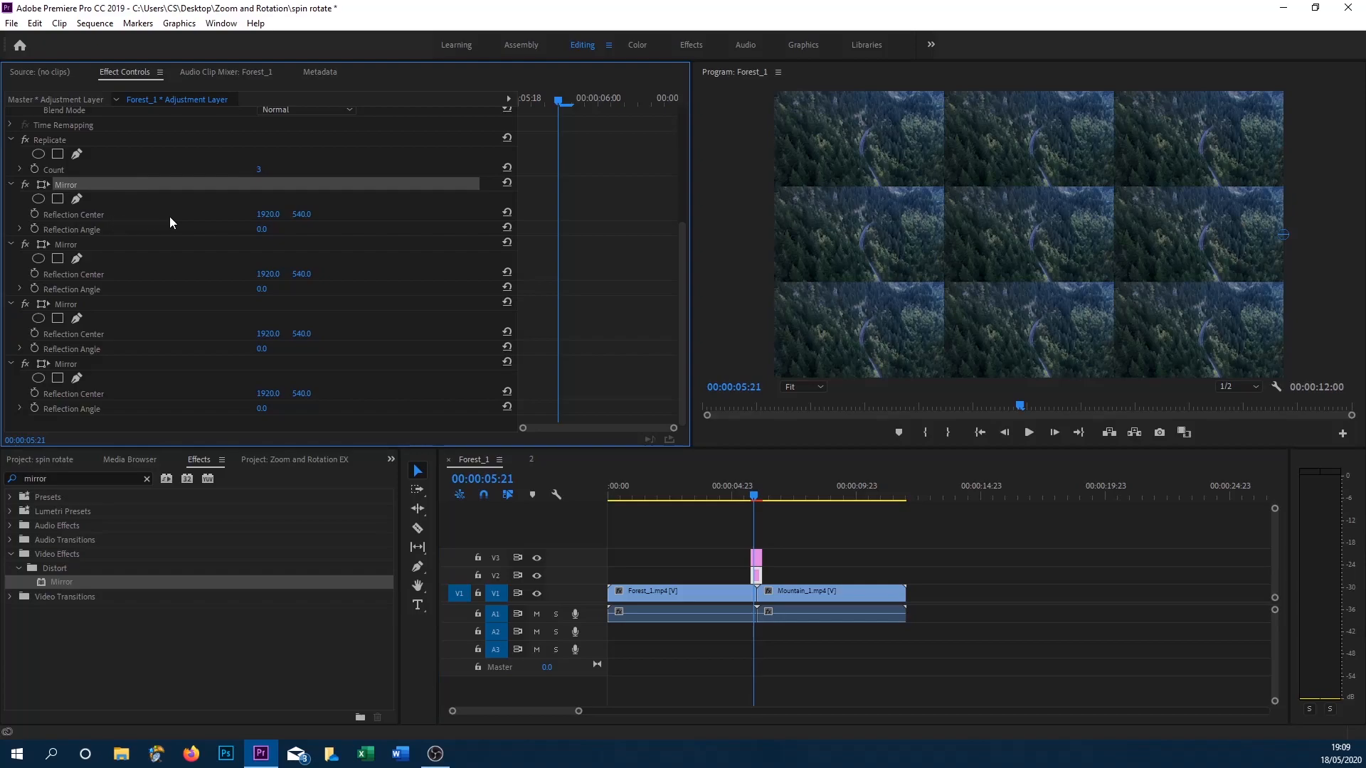
{"action": "left_click", "coordinate": [268, 214]}
{"action": "type", "text": "640"}
{"action": "key", "text": "Return"}
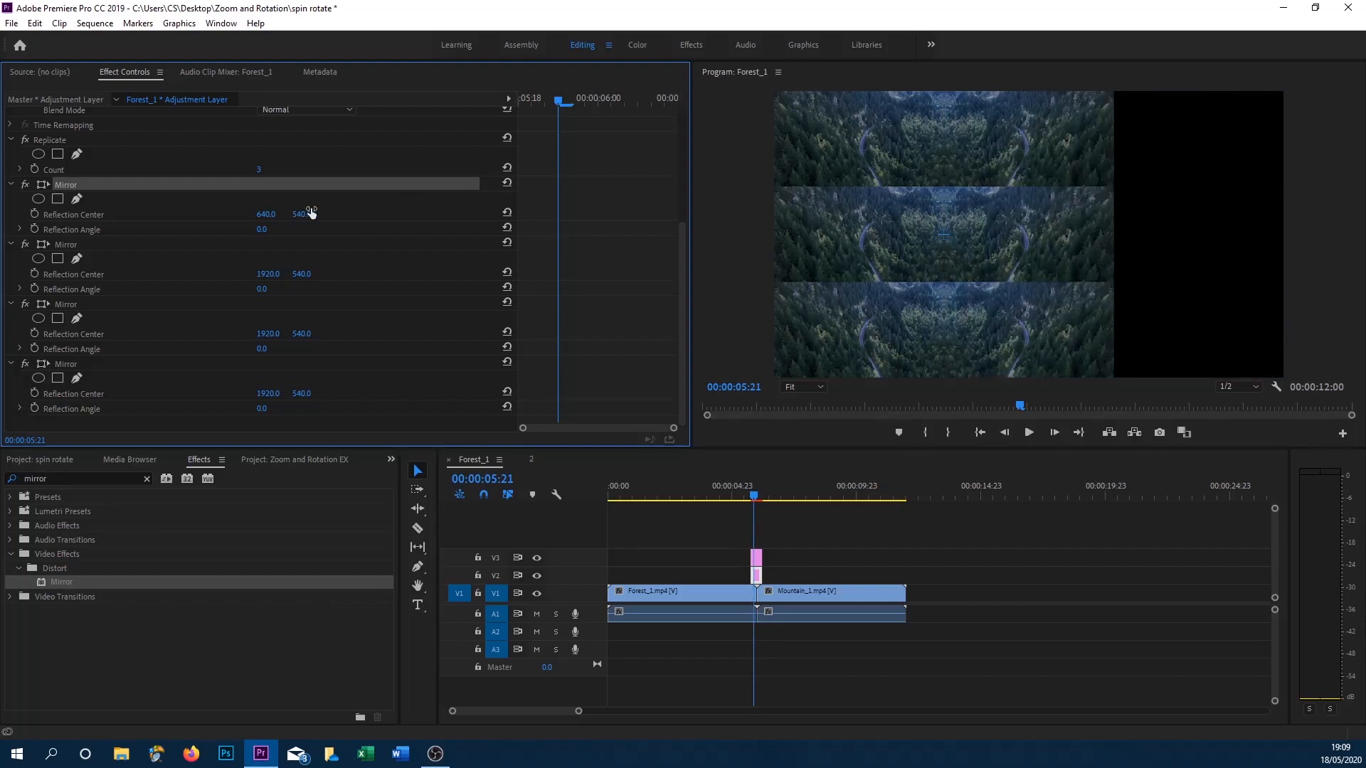
{"action": "left_click", "coordinate": [261, 229]}
{"action": "type", "text": "180"}
{"action": "key", "text": "Return"}
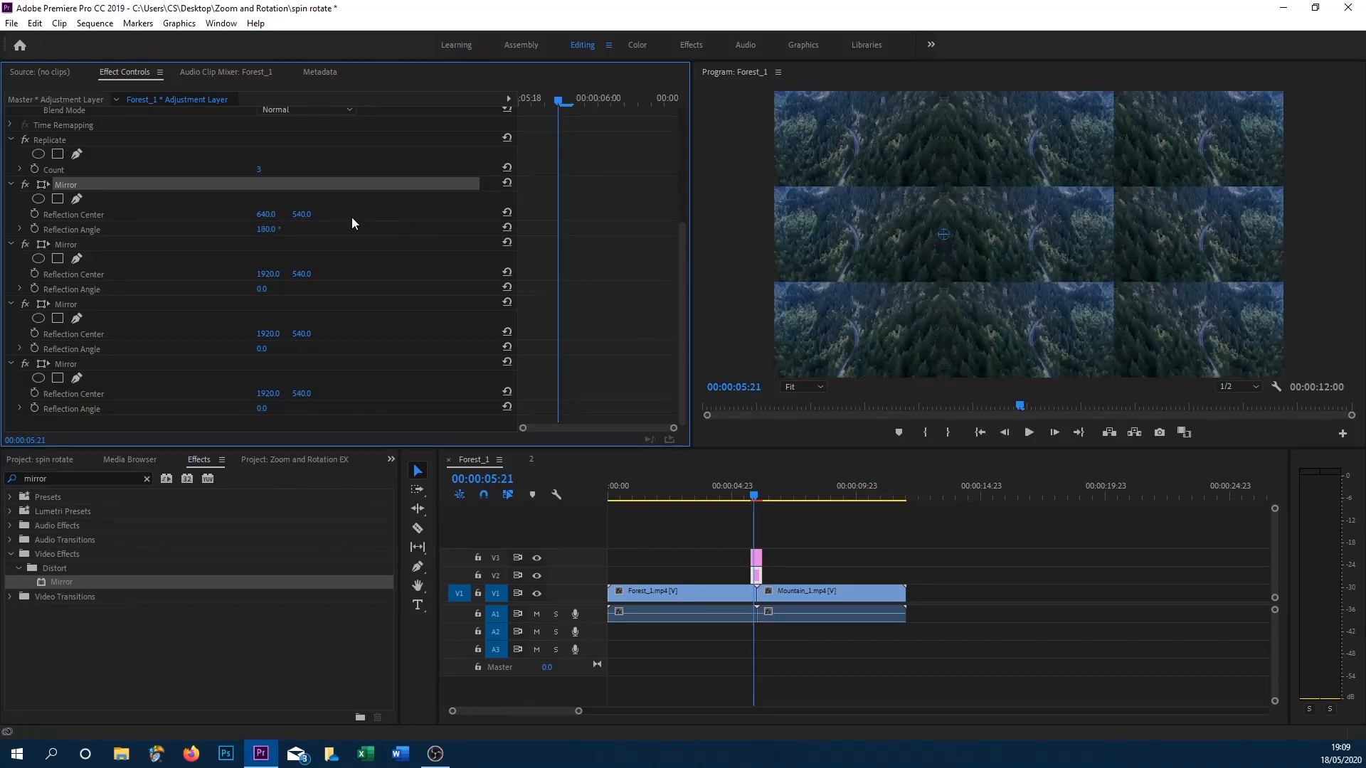
Set the second Mirror effect's horizontal reflection center to 1279
{"action": "left_click", "coordinate": [86, 244]}
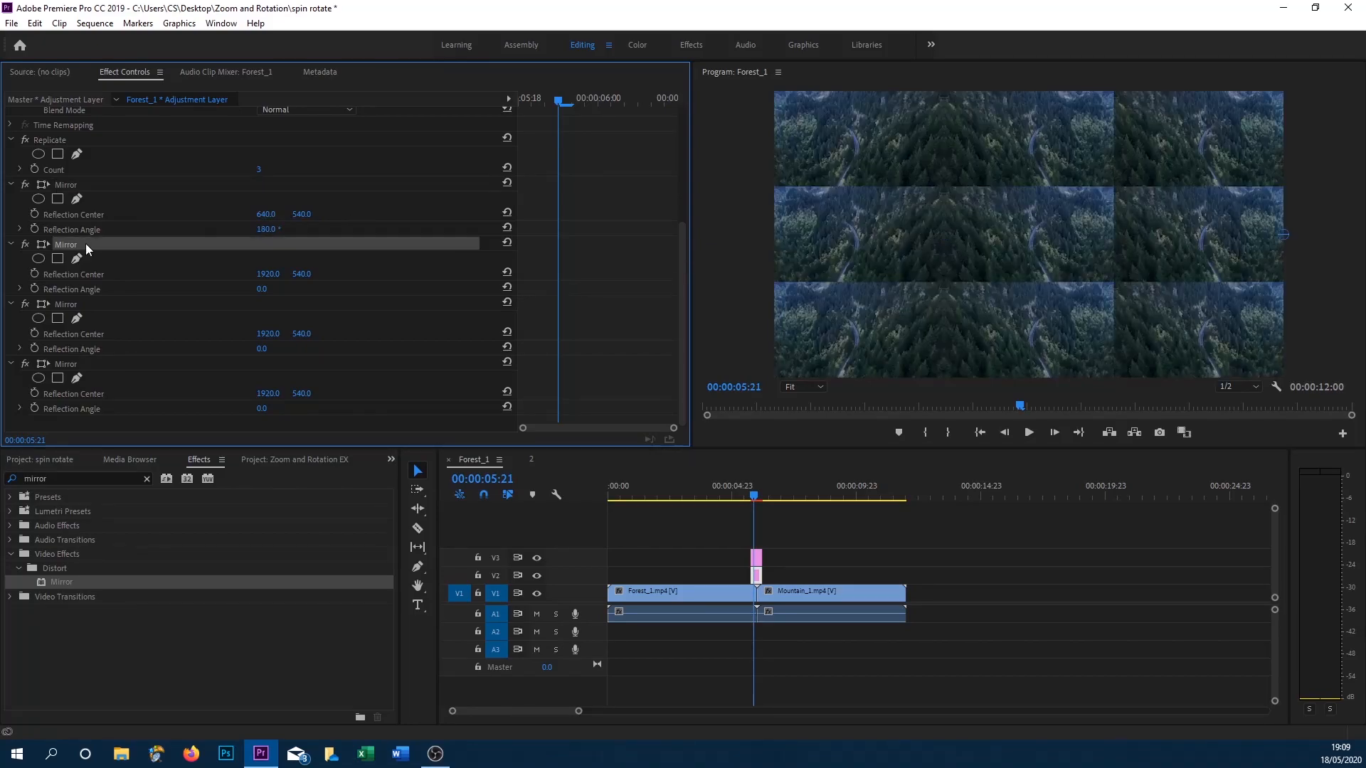
{"action": "left_click", "coordinate": [267, 275]}
{"action": "type", "text": "1279"}
{"action": "key", "text": "Return"}
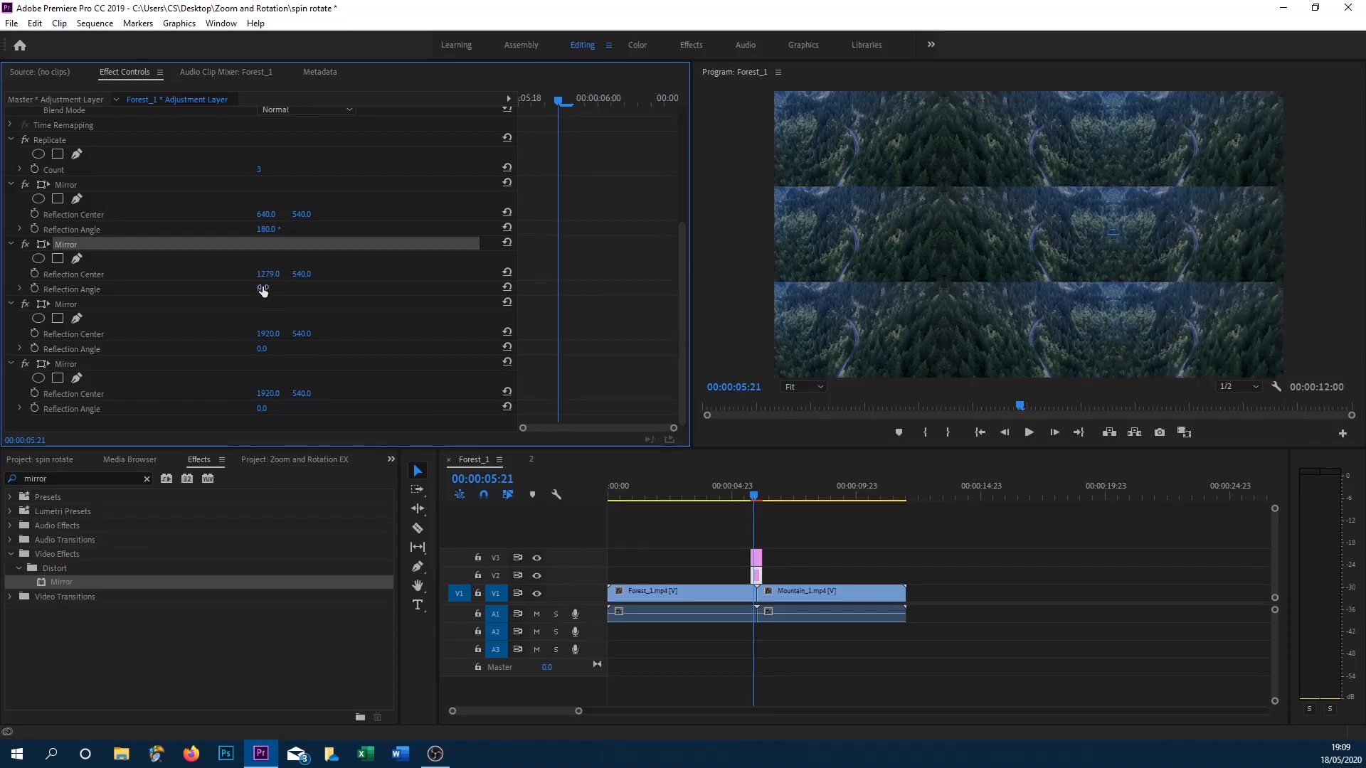
Set the third Mirror effect's vertical reflection center to 719 and its reflection angle to 90°
{"action": "left_click", "coordinate": [81, 305]}
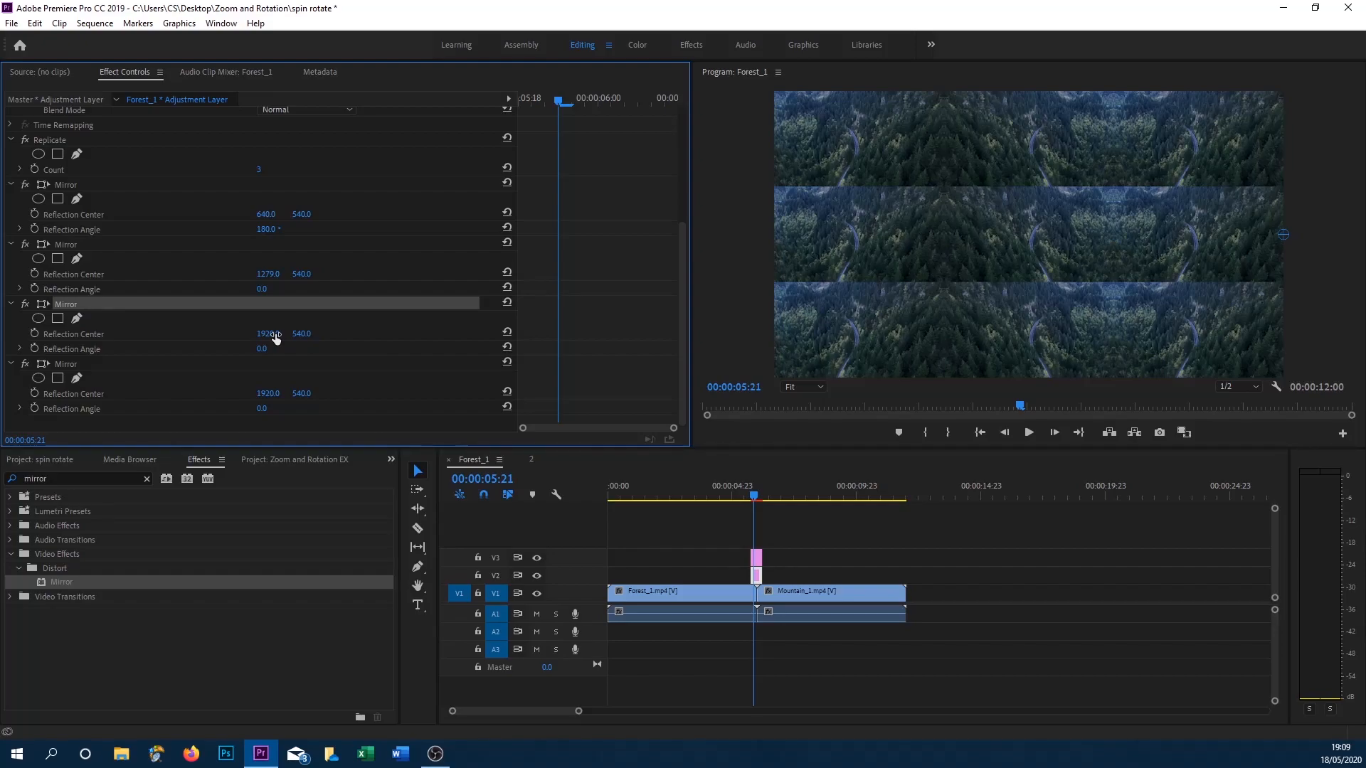
{"action": "left_click", "coordinate": [309, 333]}
{"action": "type", "text": "719"}
{"action": "key", "text": "Return"}
{"action": "left_click", "coordinate": [260, 350]}
{"action": "type", "text": "90"}
{"action": "key", "text": "Return"}
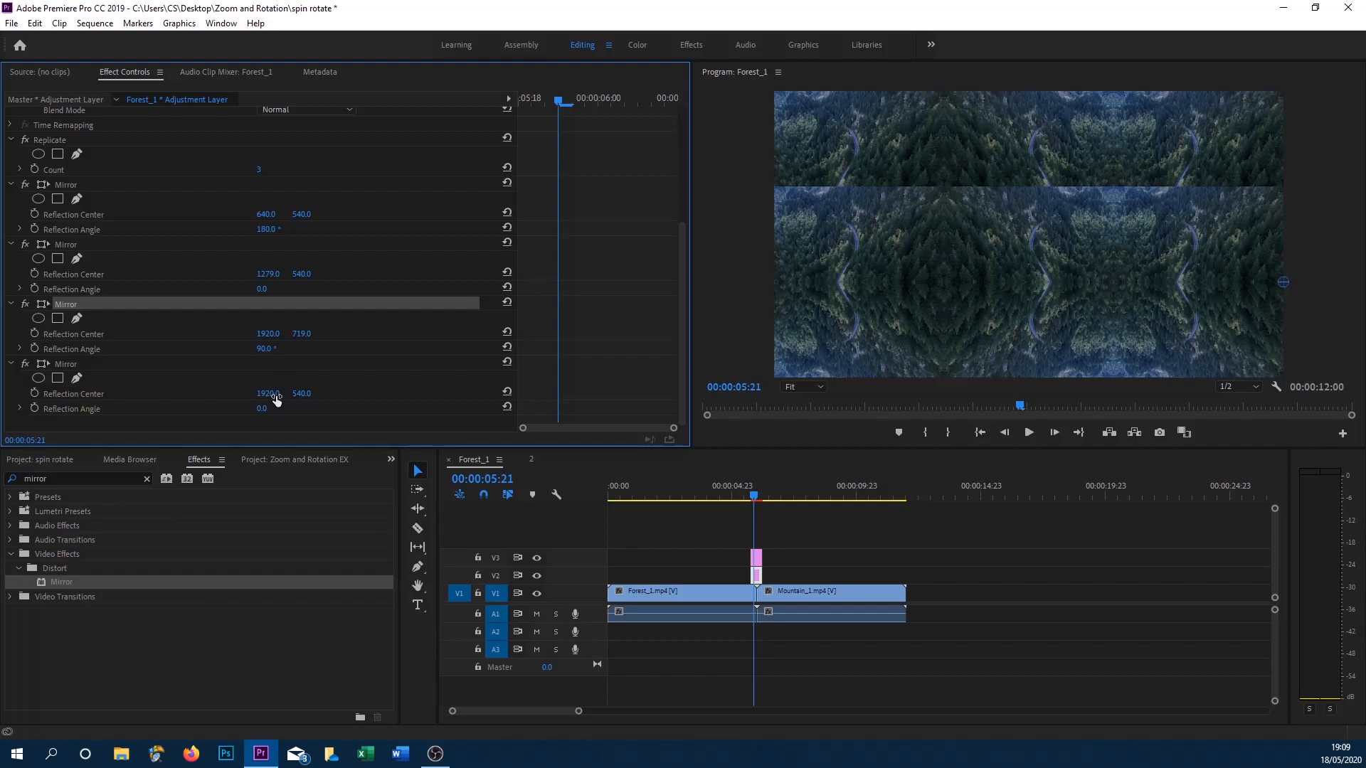
Set the fourth Mirror effect's vertical reflection center to 360 and its reflection angle to -90°
{"action": "left_click", "coordinate": [303, 393]}
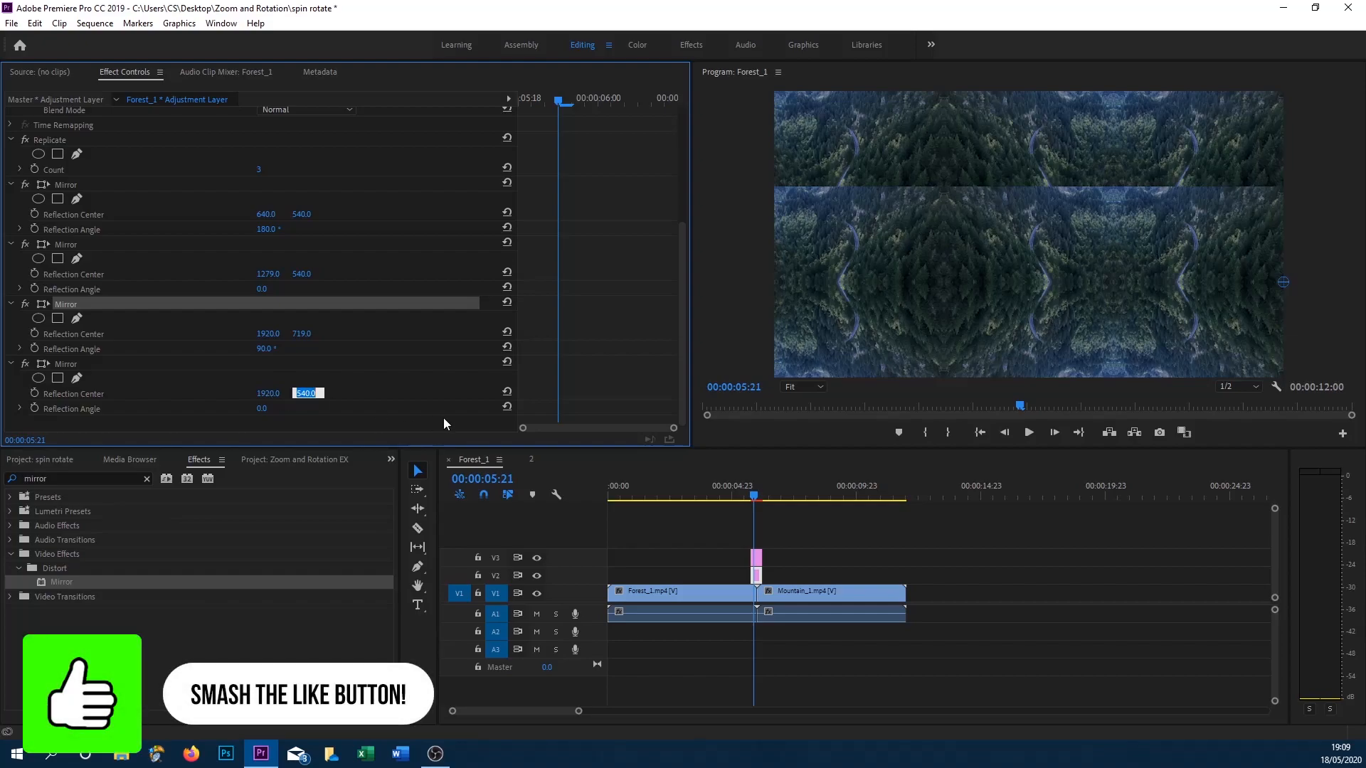
{"action": "type", "text": "360"}
{"action": "key", "text": "Return"}
{"action": "left_click", "coordinate": [271, 407]}
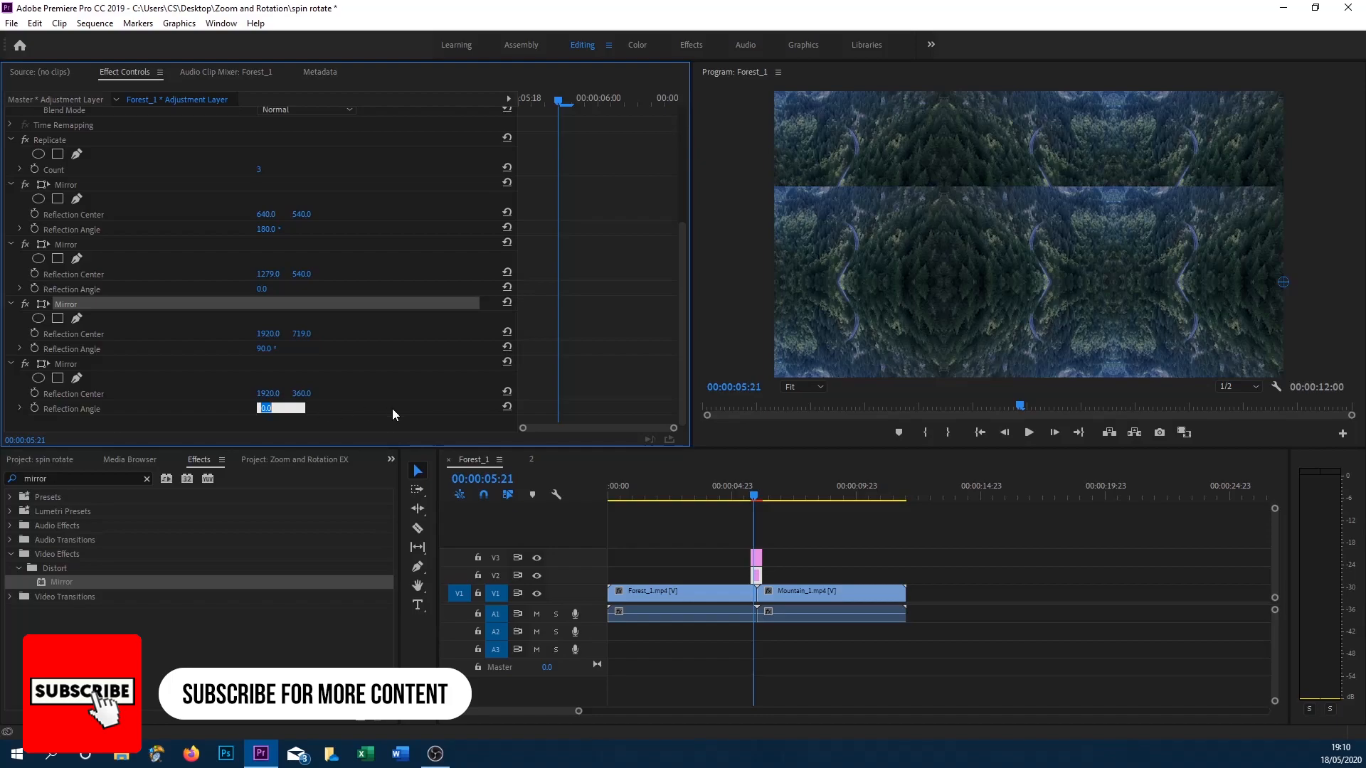
{"action": "type", "text": "-90"}
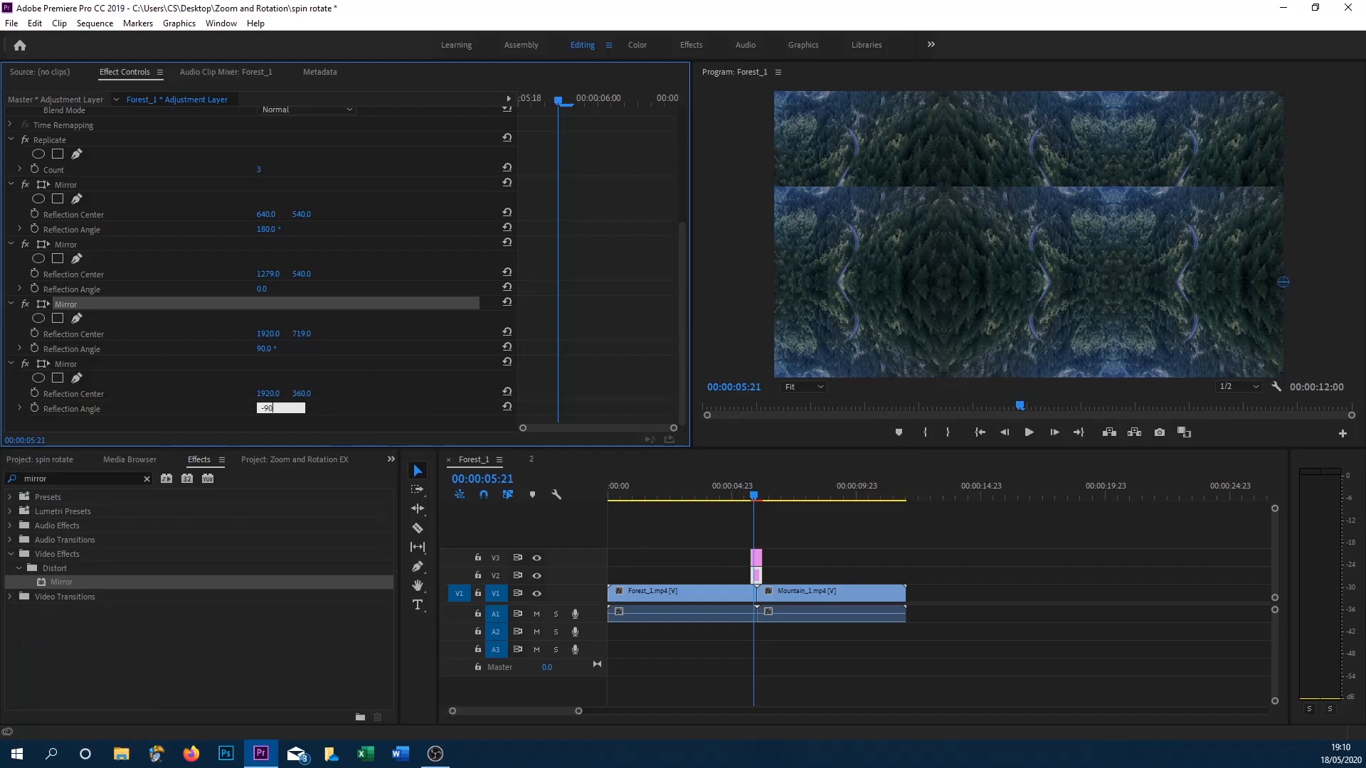
{"action": "key", "text": "Return"}
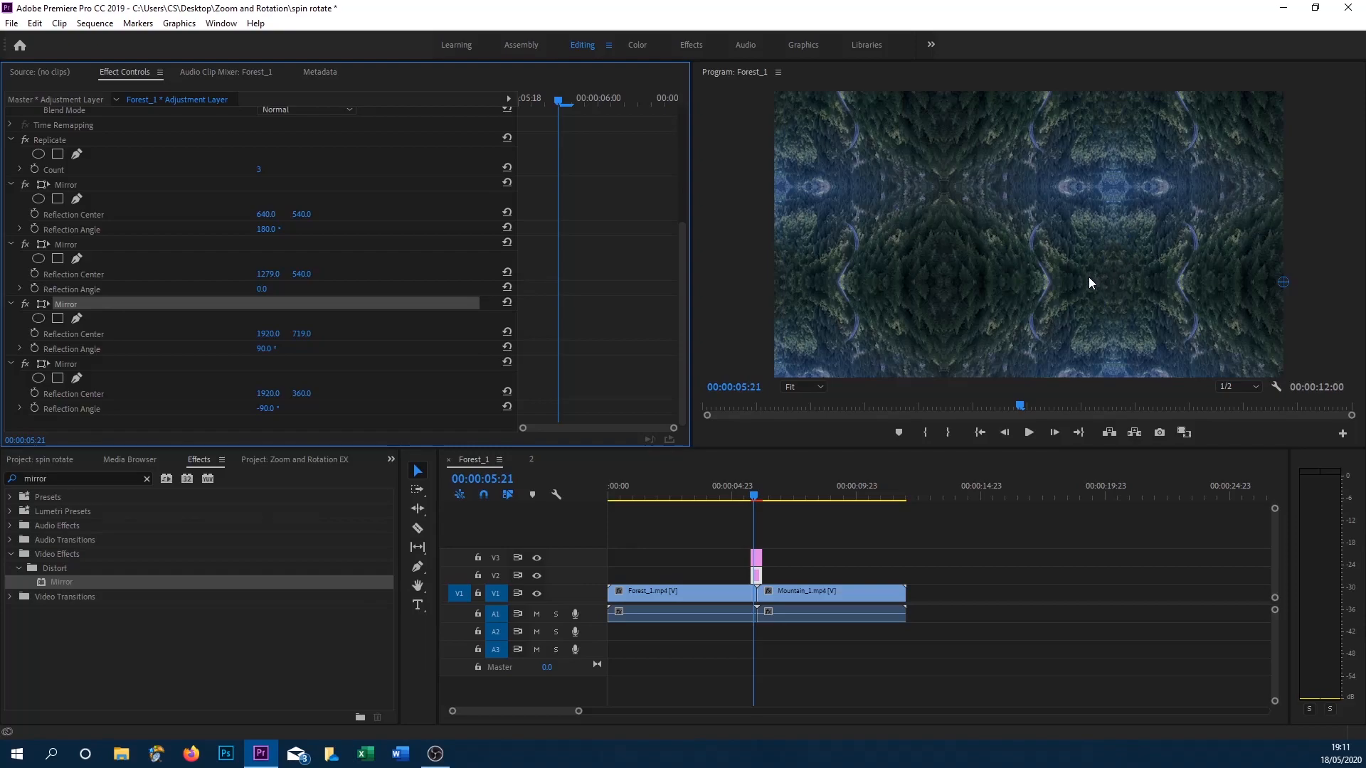
Find the Transform video effect under Distort and apply it to the V3 adjustment layer
{"action": "left_click", "coordinate": [758, 567]}
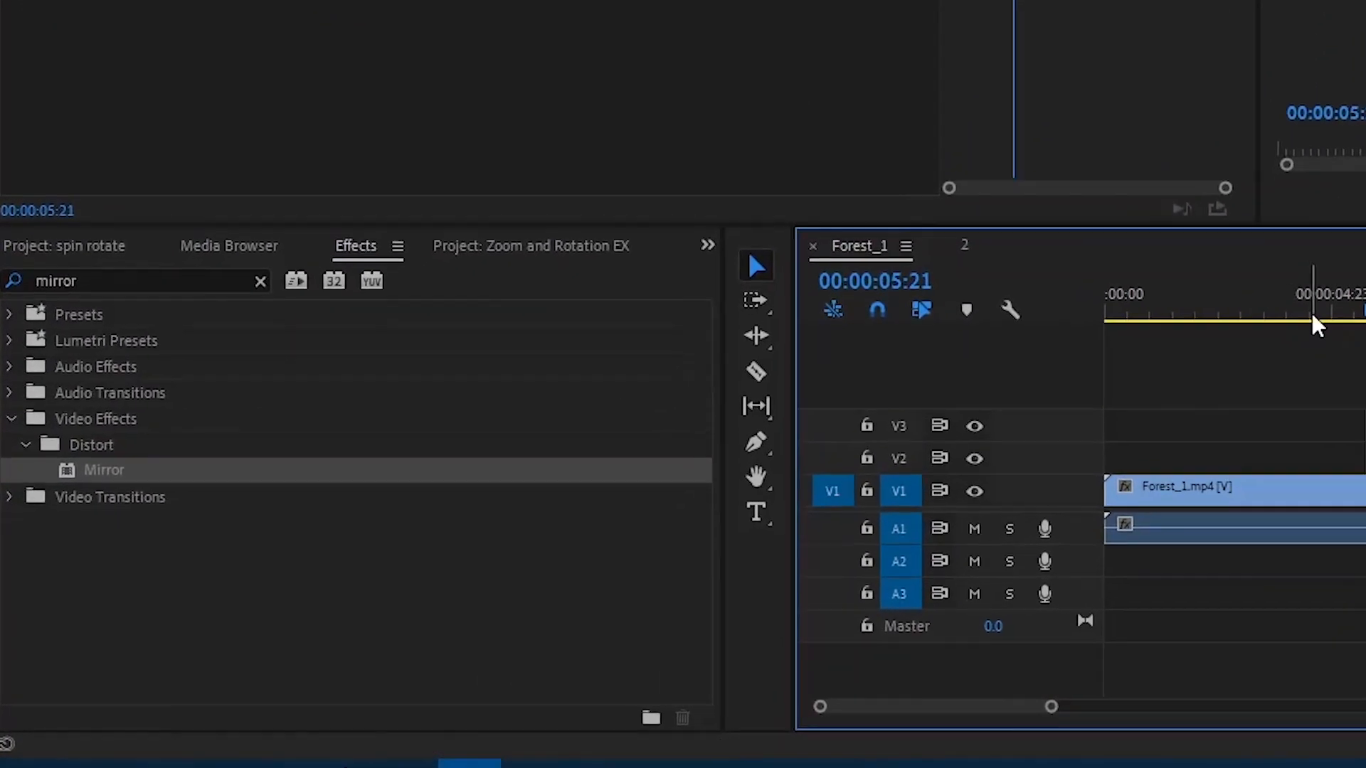
{"action": "left_click", "coordinate": [256, 285]}
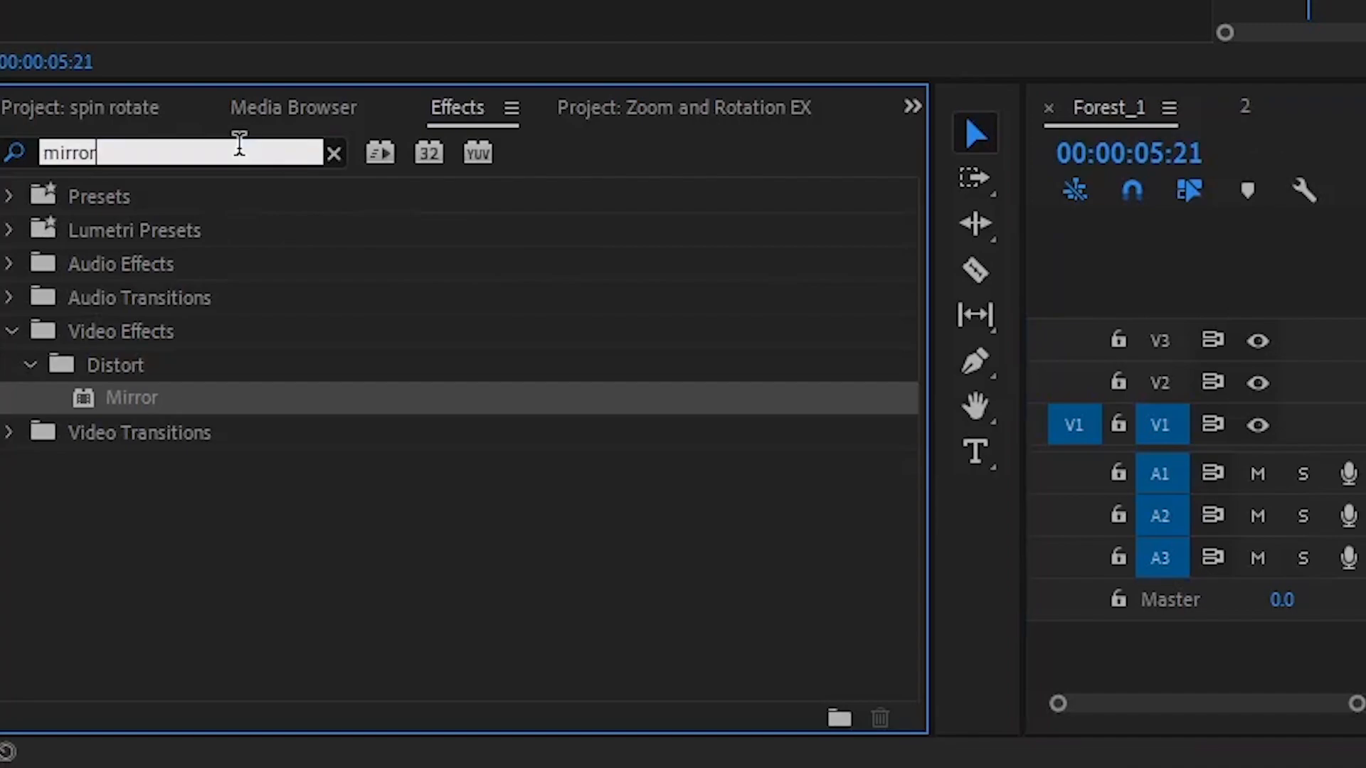
{"action": "left_click", "coordinate": [334, 150]}
{"action": "type", "text": "tran"}
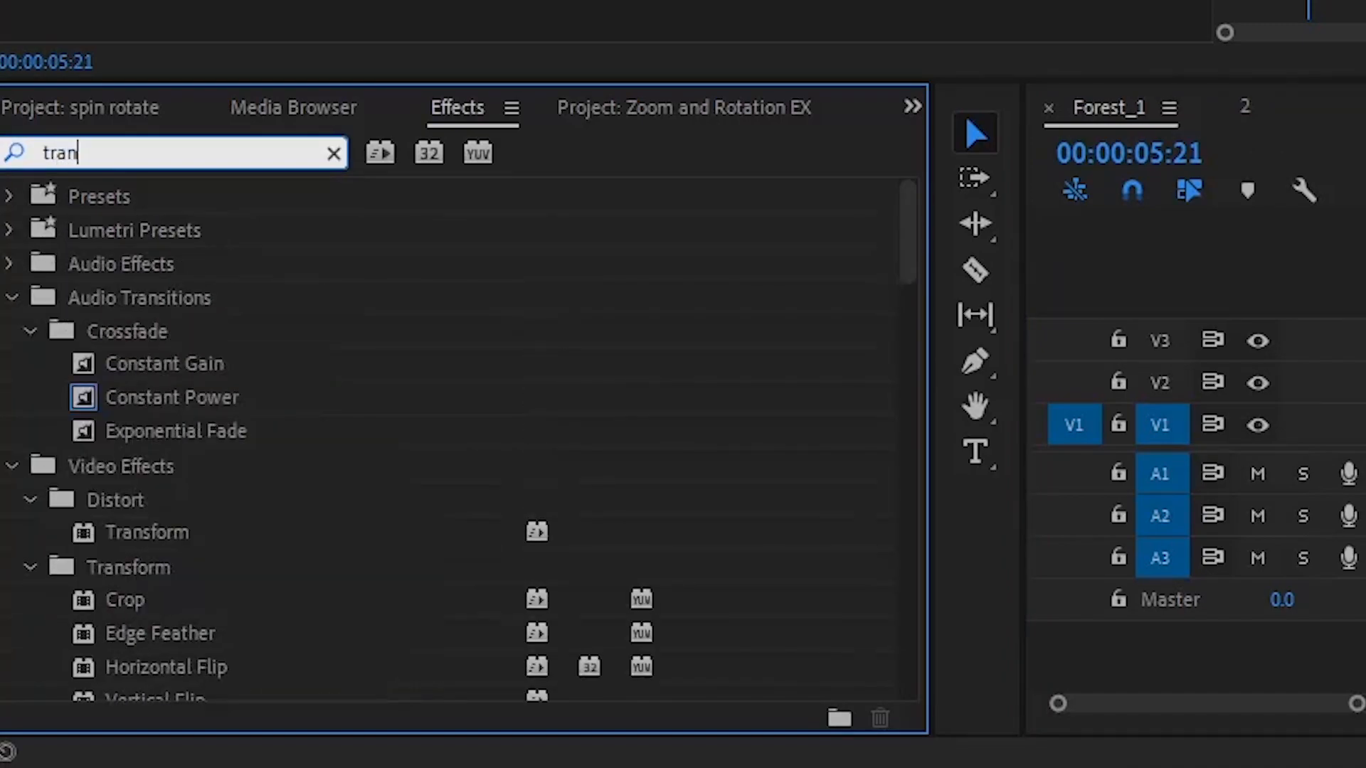
{"action": "type", "text": "sform"}
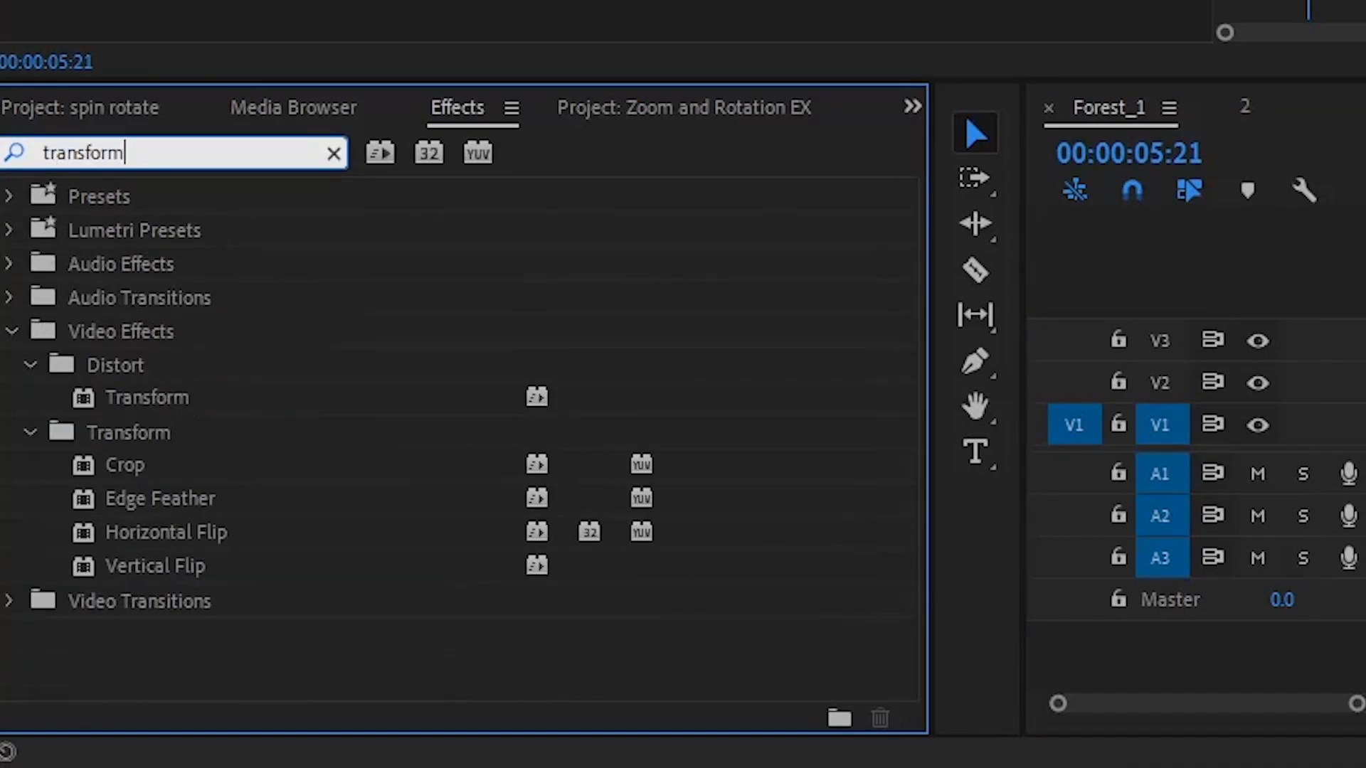
{"action": "left_click", "coordinate": [182, 332]}
{"action": "left_click", "coordinate": [149, 371]}
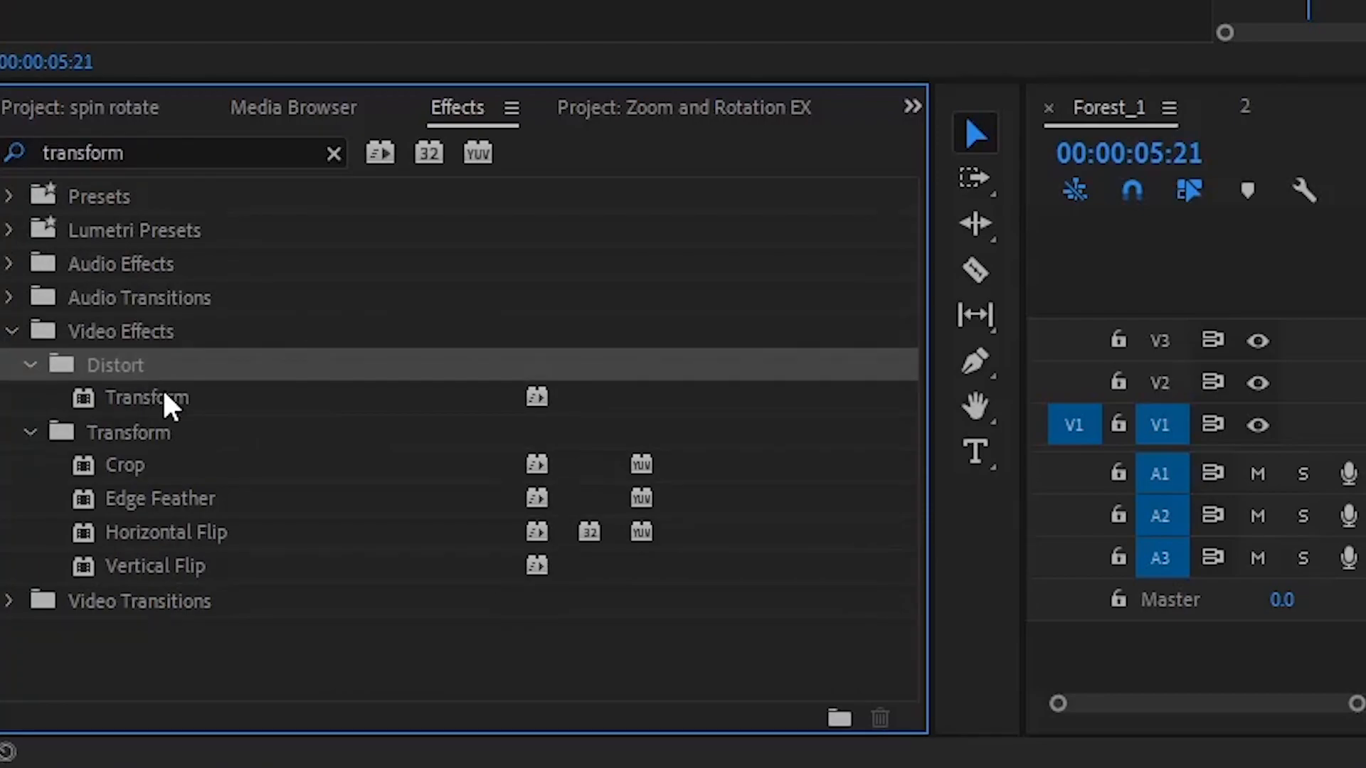
{"action": "left_click", "coordinate": [140, 397]}
{"action": "left_click_drag", "start_coordinate": [130, 397], "coordinate": [757, 556]}
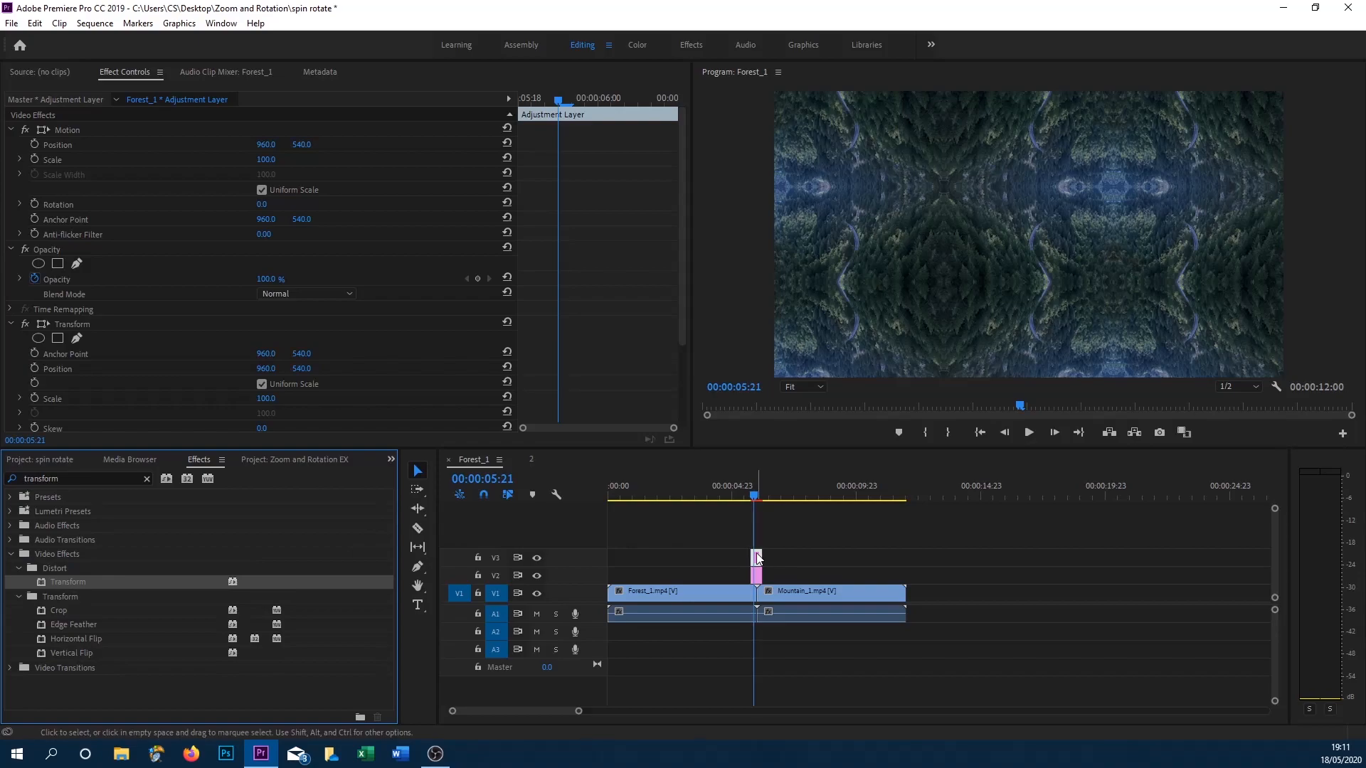
Set the Transform effect's scale to 300 on the V3 adjustment layer
{"action": "left_click_drag", "start_coordinate": [683, 183], "coordinate": [698, 317]}
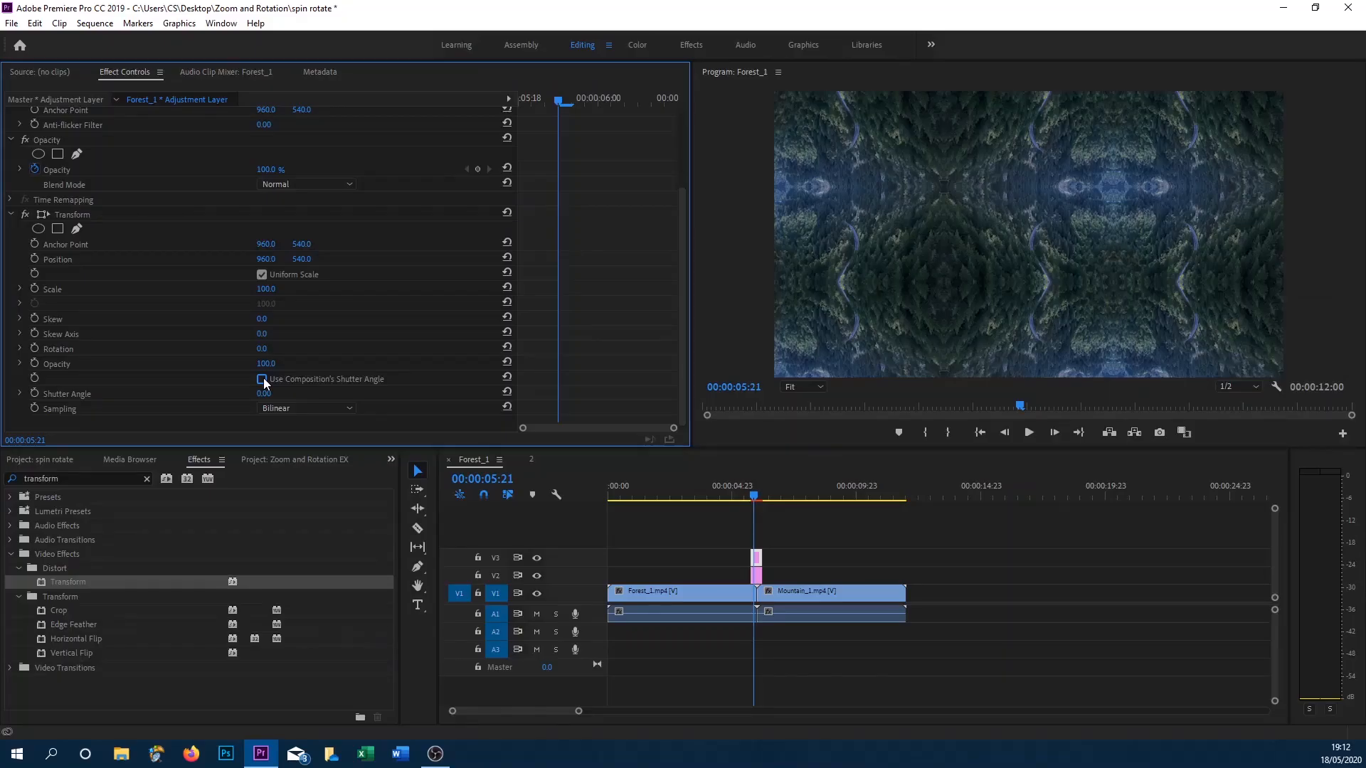
{"action": "left_click", "coordinate": [276, 284]}
{"action": "type", "text": "300"}
{"action": "key", "text": "Return"}
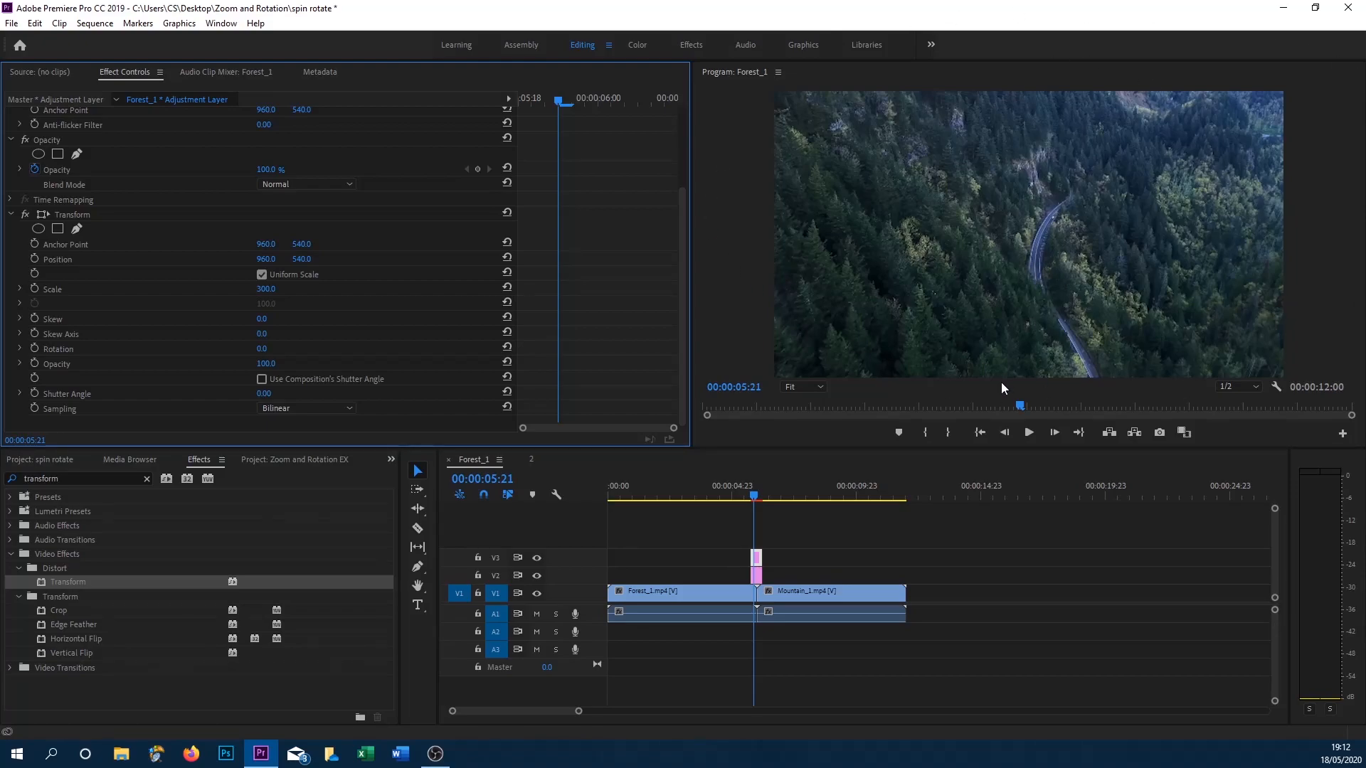
Try a smaller scale on the Transform effect and set it back to 300
{"action": "left_click_drag", "start_coordinate": [267, 290], "coordinate": [204, 290]}
{"action": "left_click", "coordinate": [266, 288]}
{"action": "type", "text": "300"}
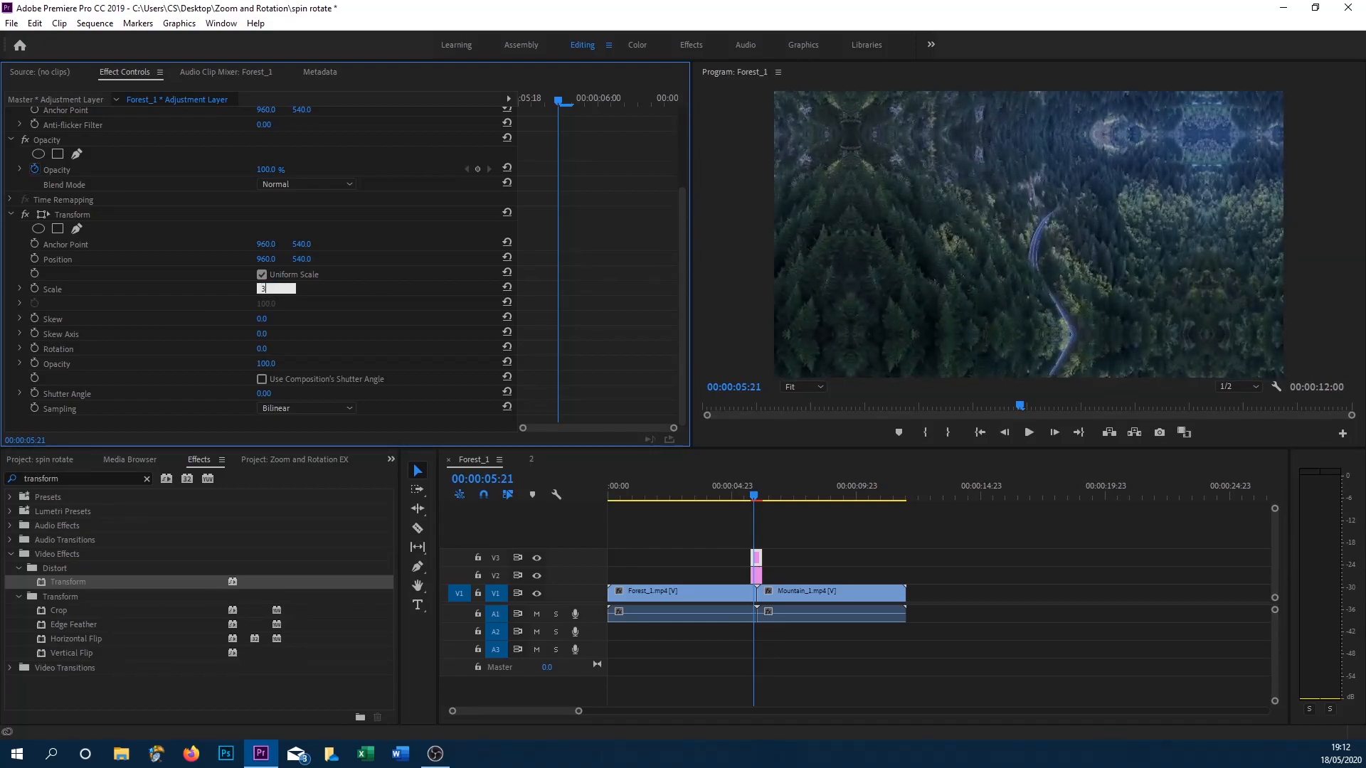
{"action": "key", "text": "Return"}
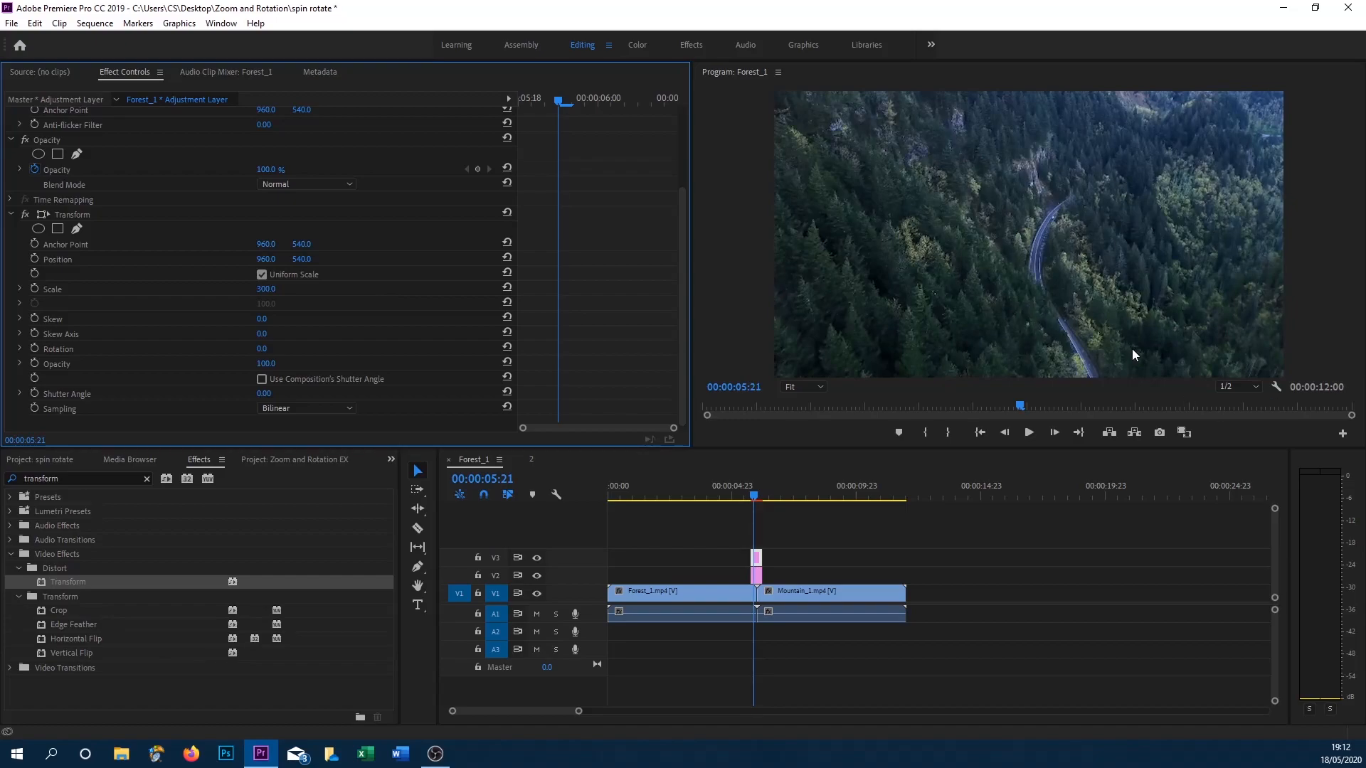
Set the Transform effect's shutter angle to 250
{"action": "left_click", "coordinate": [74, 395]}
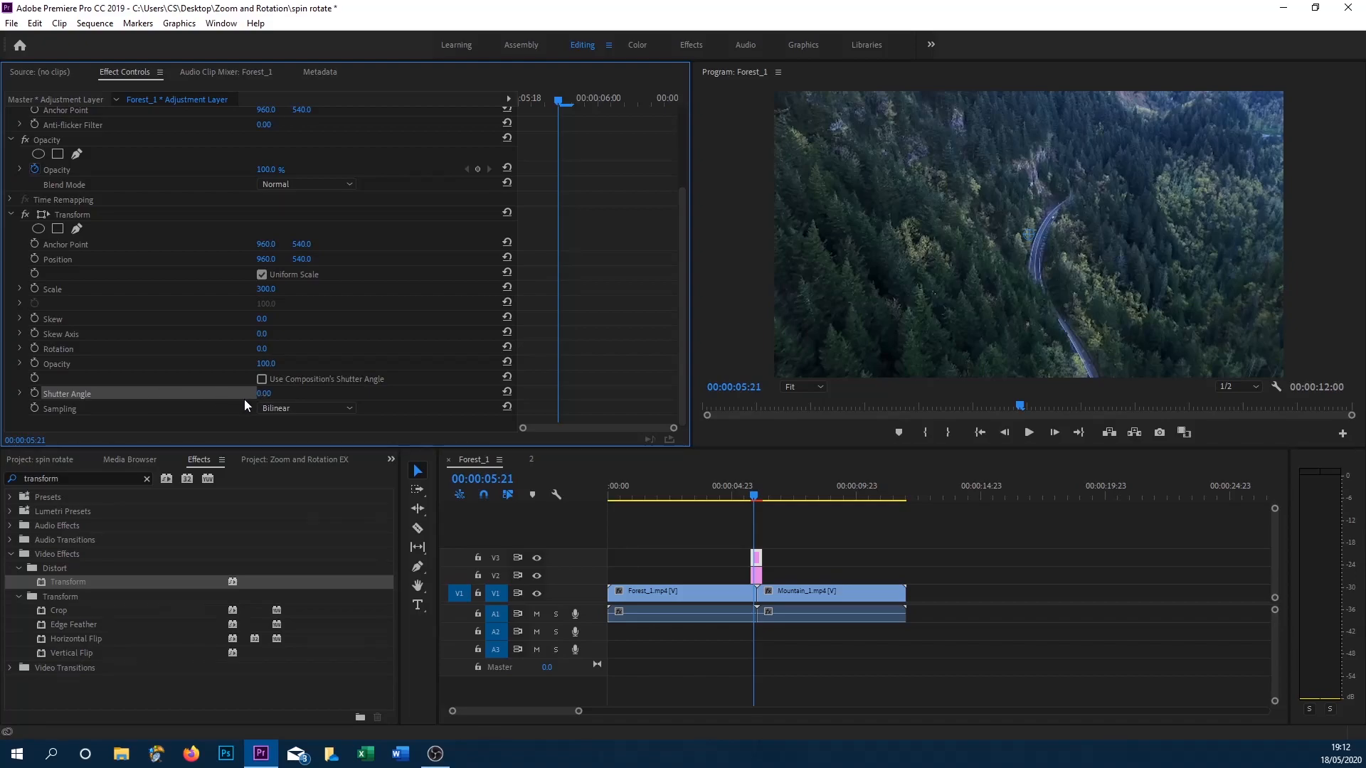
{"action": "left_click", "coordinate": [275, 393]}
{"action": "type", "text": "250"}
{"action": "key", "text": "Return"}
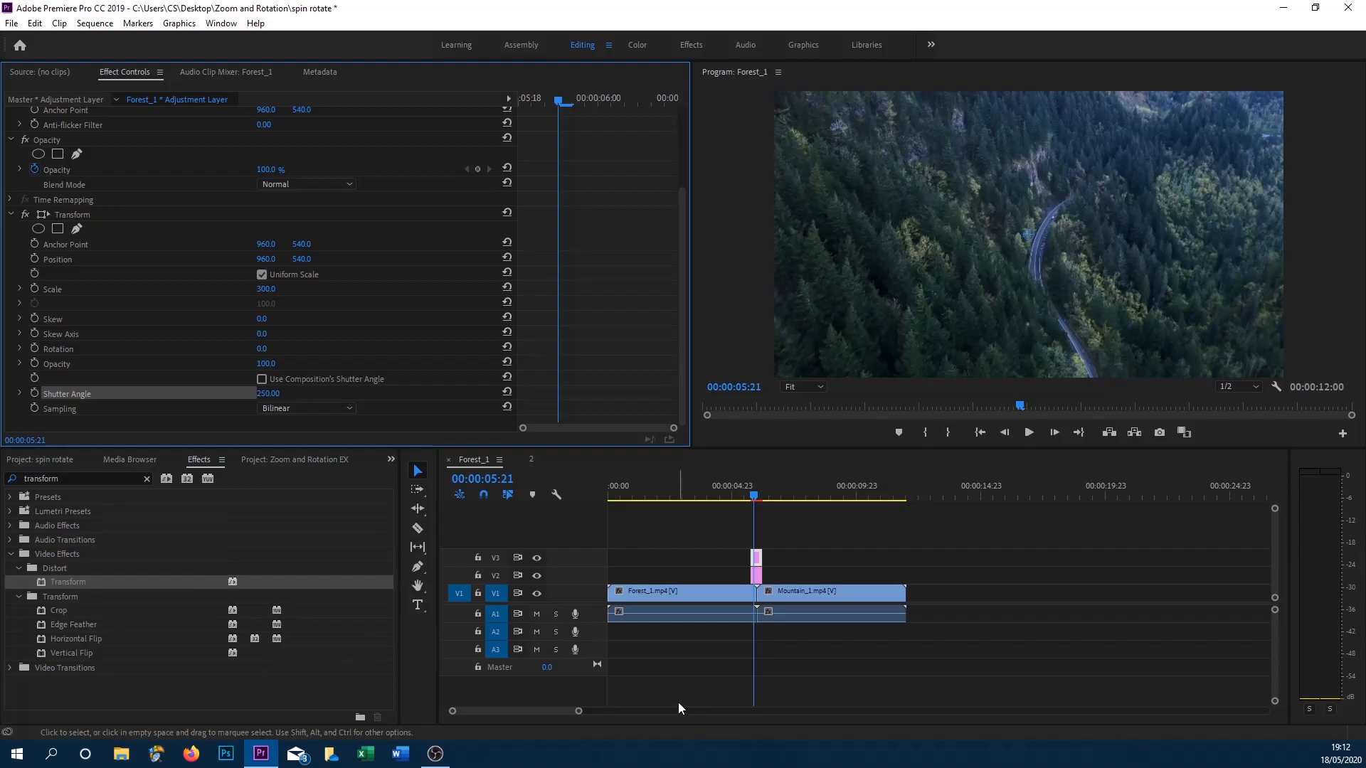
Keyframe the Transform effect's rotation from 0° at the V3 layer's start (00:00:05:18) to 360° at its end (00:00:06:06)
{"action": "left_click", "coordinate": [77, 348]}
{"action": "left_click_drag", "start_coordinate": [569, 97], "coordinate": [466, 106]}
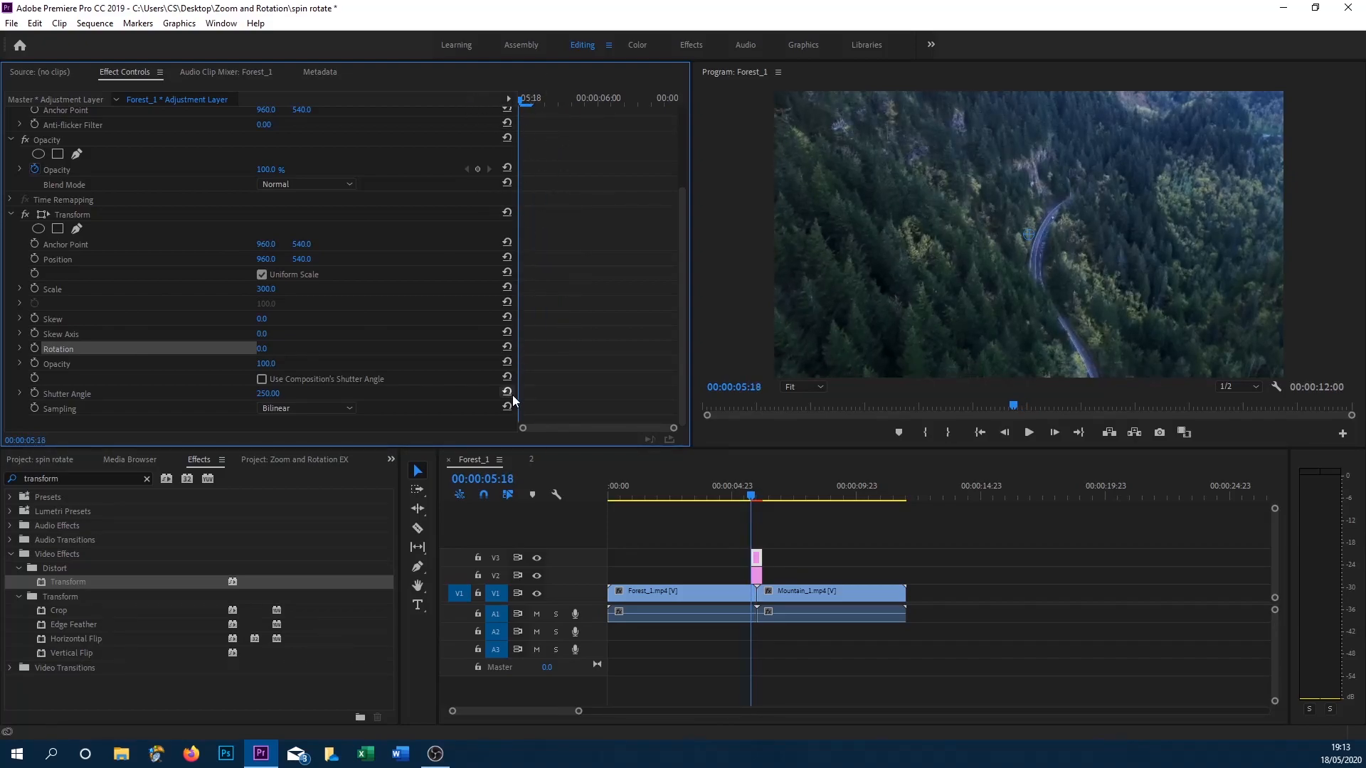
{"action": "left_click", "coordinate": [32, 352]}
{"action": "left_click_drag", "start_coordinate": [550, 101], "coordinate": [637, 101]}
{"action": "left_click_drag", "start_coordinate": [741, 85], "coordinate": [741, 85]}
{"action": "left_click", "coordinate": [276, 349]}
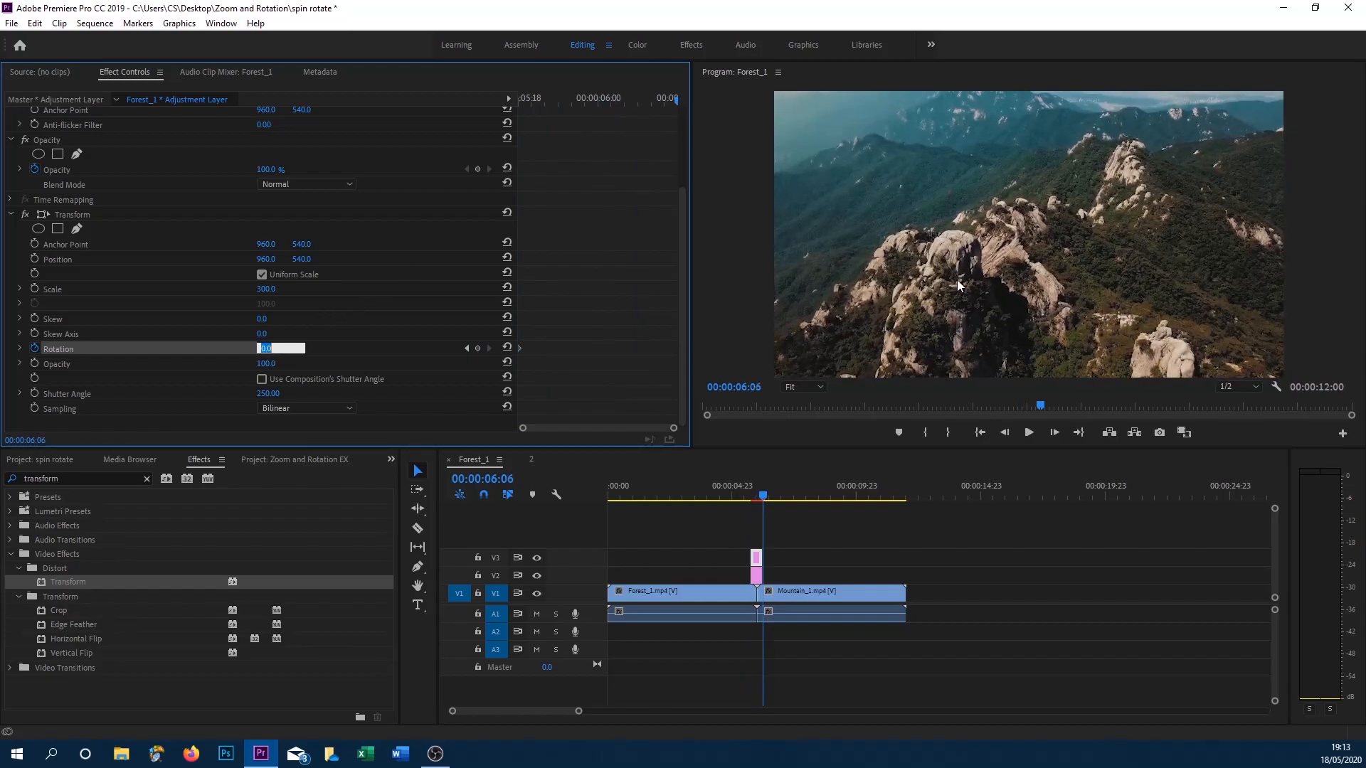
{"action": "type", "text": "360"}
{"action": "key", "text": "Return"}
Compare the rotation blur at 00:00:06:00 with shutter angles of 150, 180 and 360, and restore the angle to 250
{"action": "left_click", "coordinate": [752, 489]}
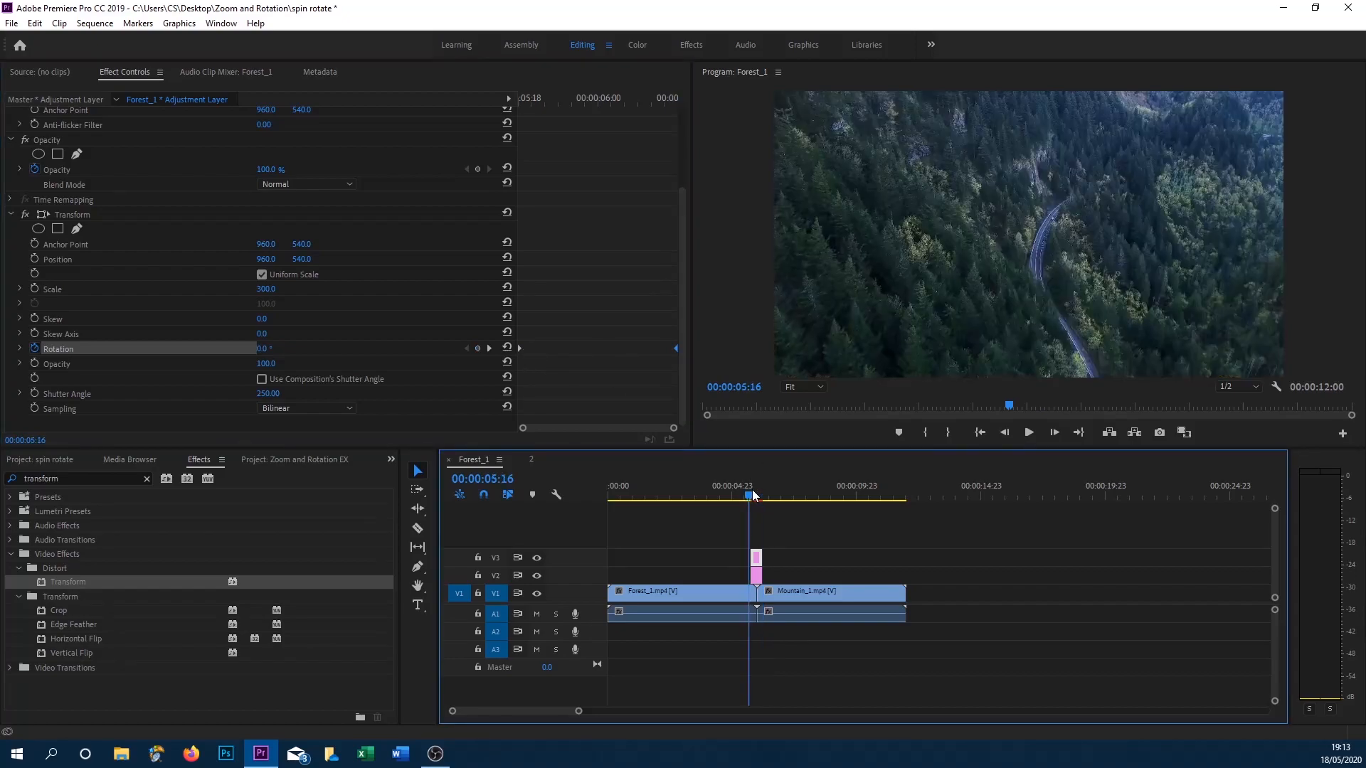
{"action": "mouse_move", "coordinate": [754, 487]}
{"action": "left_mouse_down"}
{"action": "mouse_move", "coordinate": [769, 496]}
{"action": "mouse_move", "coordinate": [758, 497]}
{"action": "left_mouse_up"}
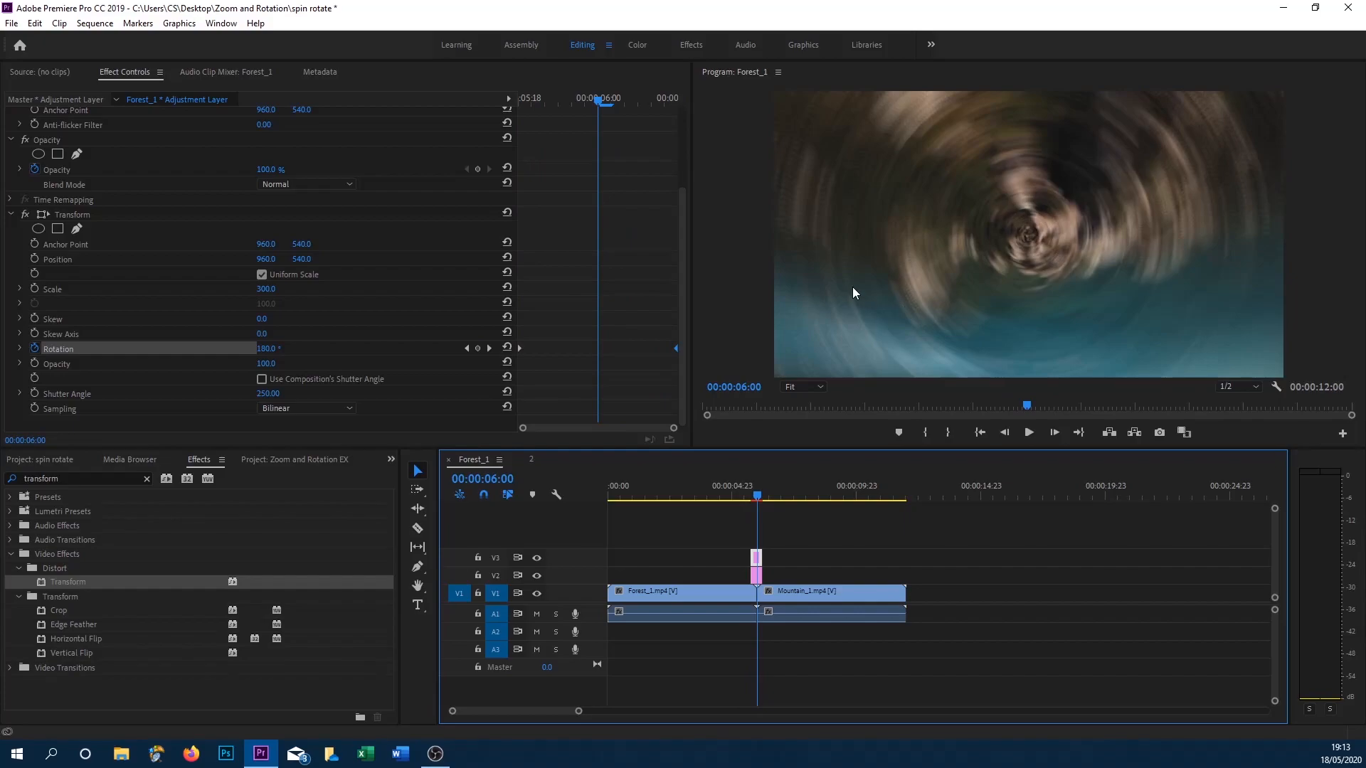
{"action": "left_click", "coordinate": [272, 393]}
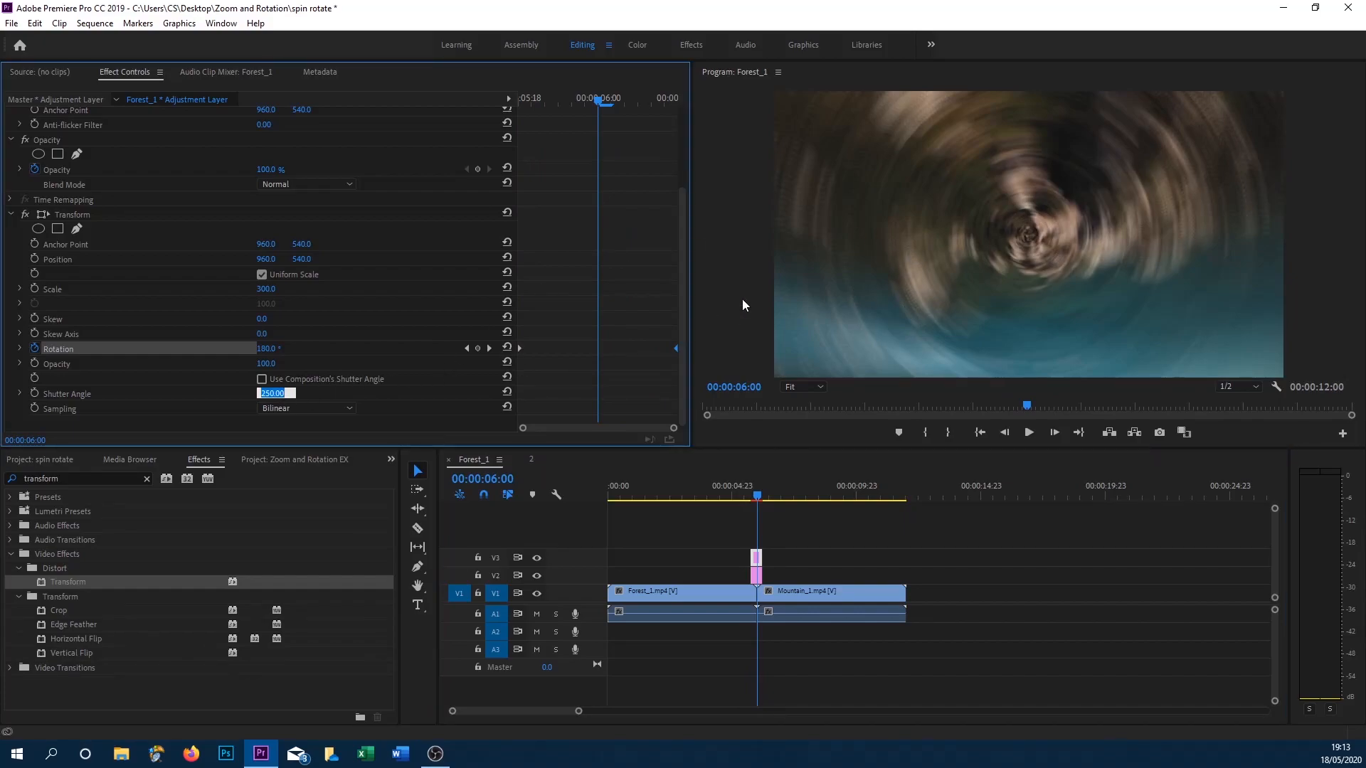
{"action": "type", "text": "150"}
{"action": "key", "text": "Return"}
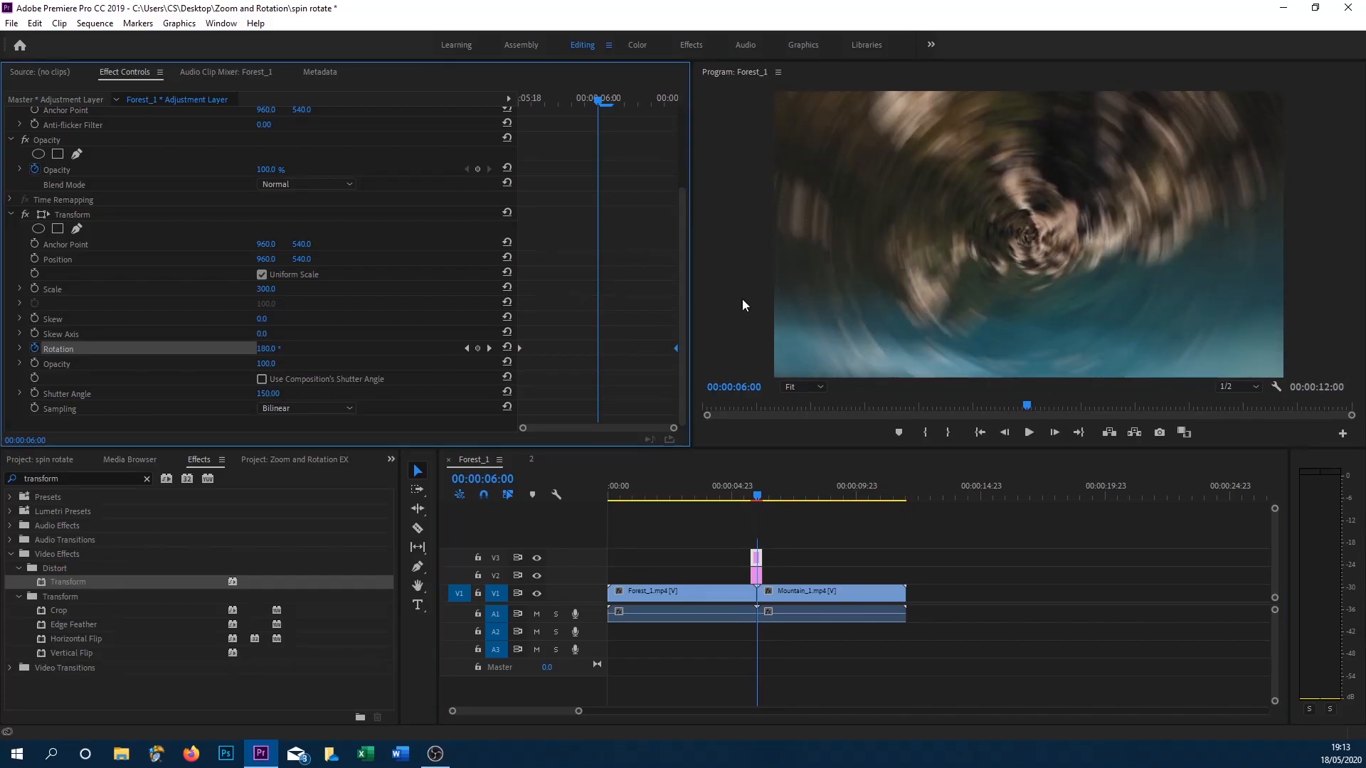
{"action": "left_click", "coordinate": [273, 394]}
{"action": "type", "text": "180"}
{"action": "key", "text": "Return"}
{"action": "left_click", "coordinate": [263, 394]}
{"action": "type", "text": "360"}
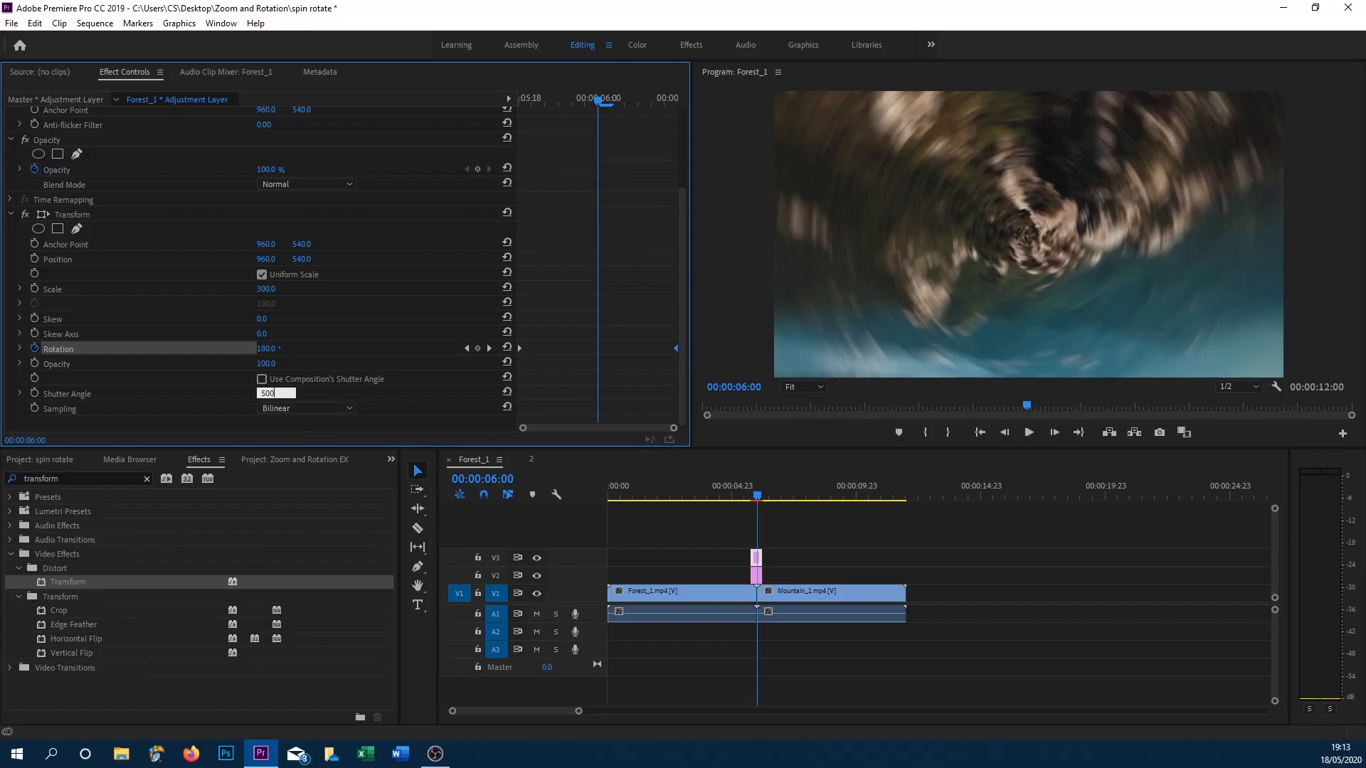
{"action": "key", "text": "Return"}
{"action": "left_click", "coordinate": [270, 393]}
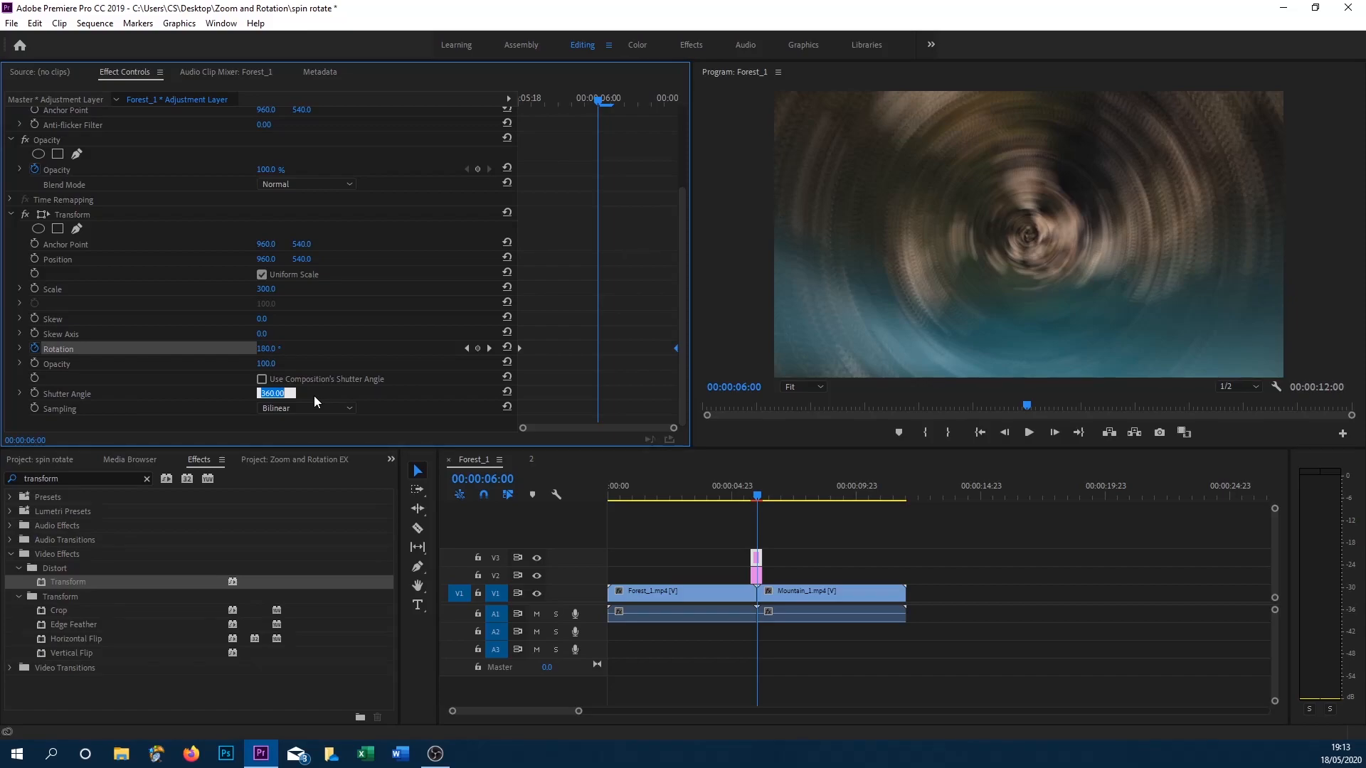
{"action": "type", "text": "250"}
{"action": "key", "text": "Return"}
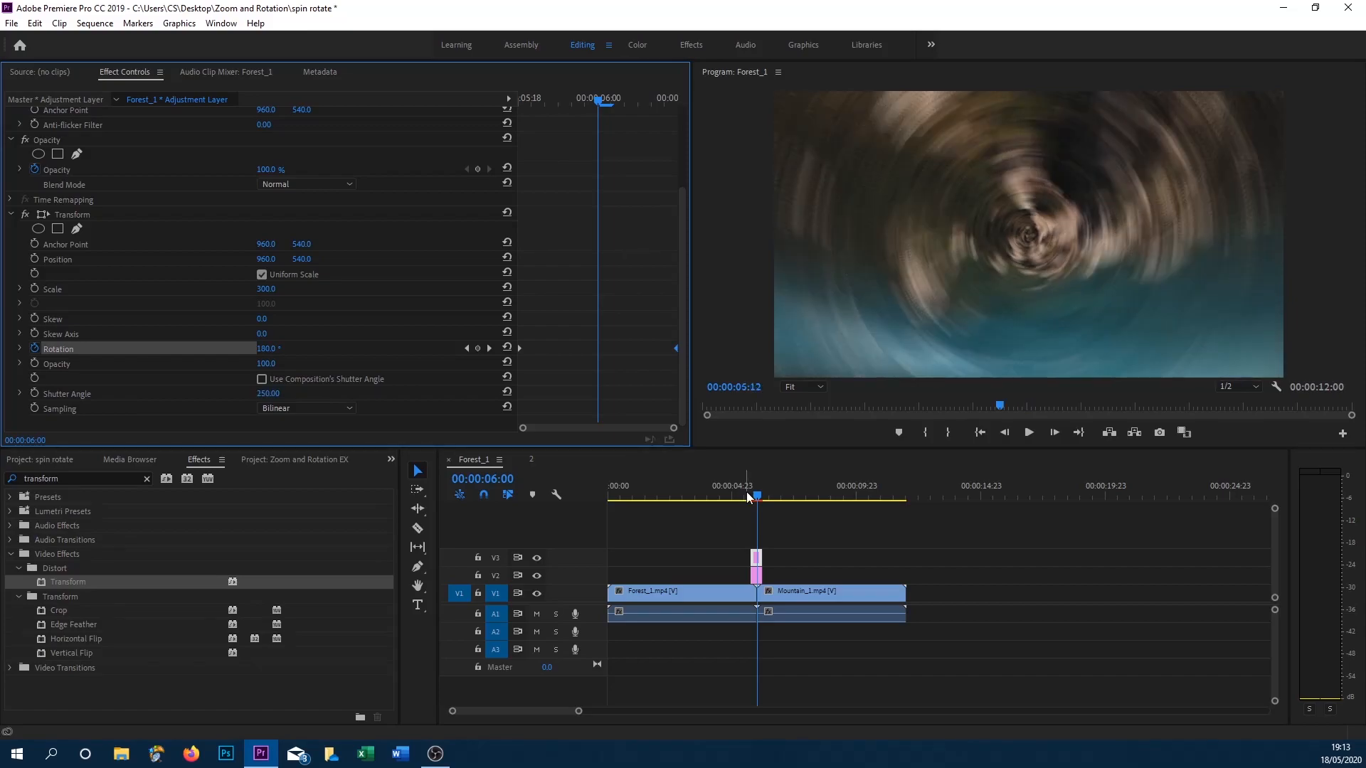
Play back the rotation transition from just before the adjustment layers
{"action": "left_click", "coordinate": [746, 493]}
{"action": "key", "text": "space"}
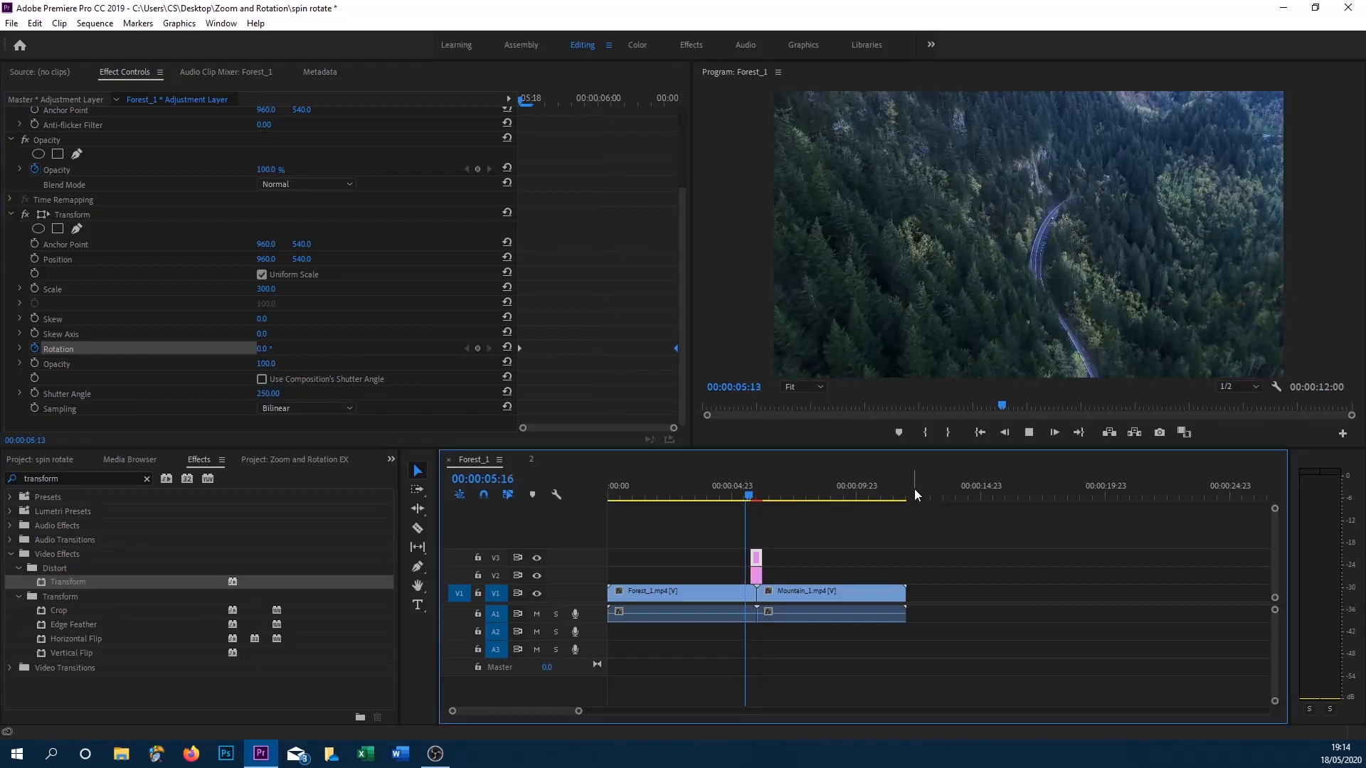
{"action": "key", "text": "space"}
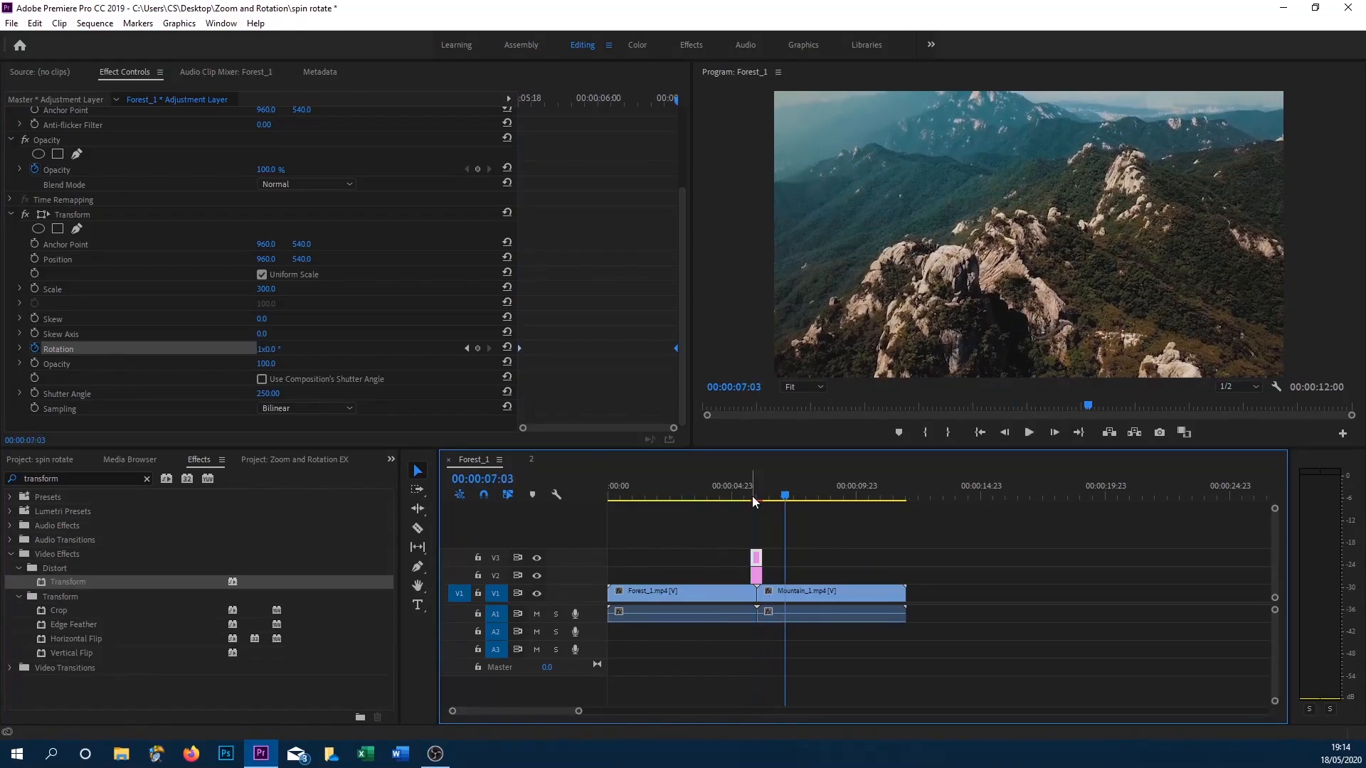
Split the Forest_1.mp4 clip at 00:00:05:16, two frames before the adjustment layers start
{"action": "left_click", "coordinate": [753, 496]}
{"action": "left_click", "coordinate": [774, 544]}
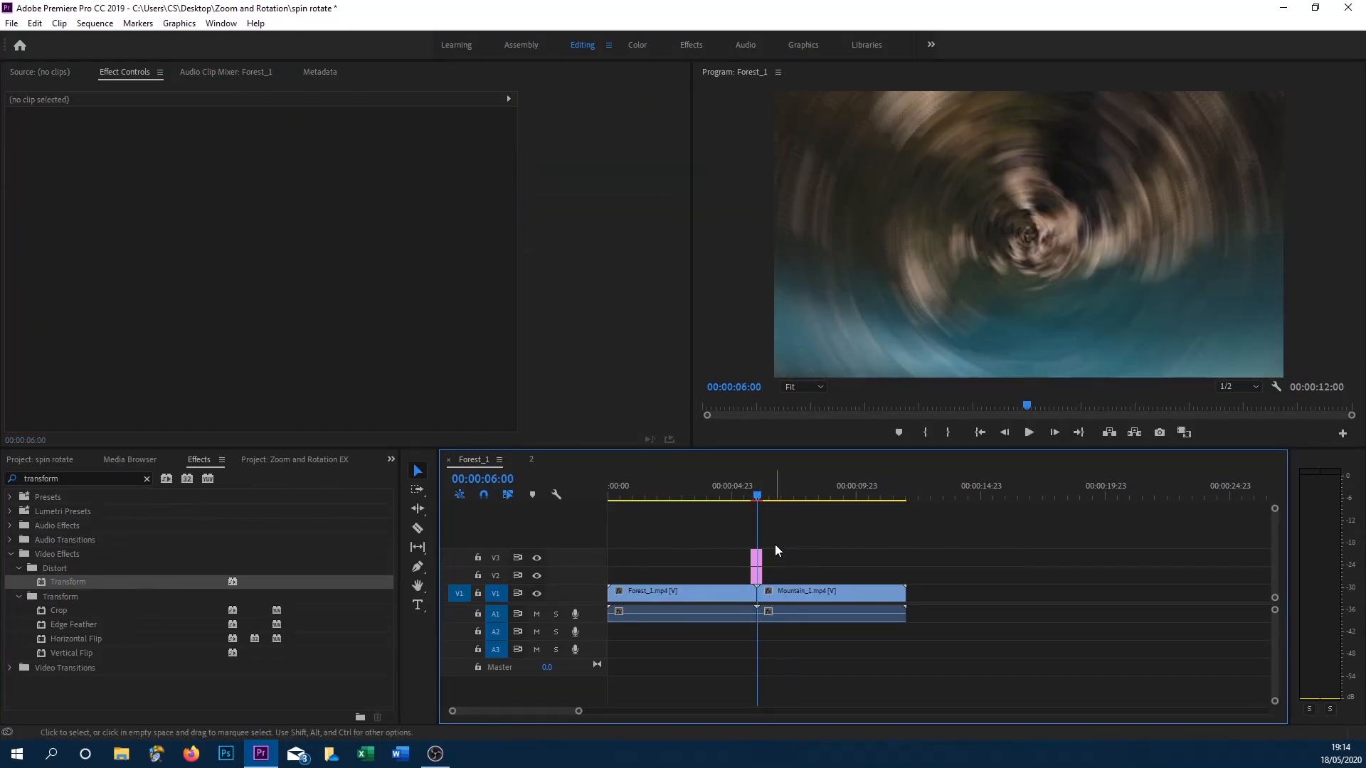
{"action": "left_click_drag", "start_coordinate": [578, 711], "coordinate": [547, 717]}
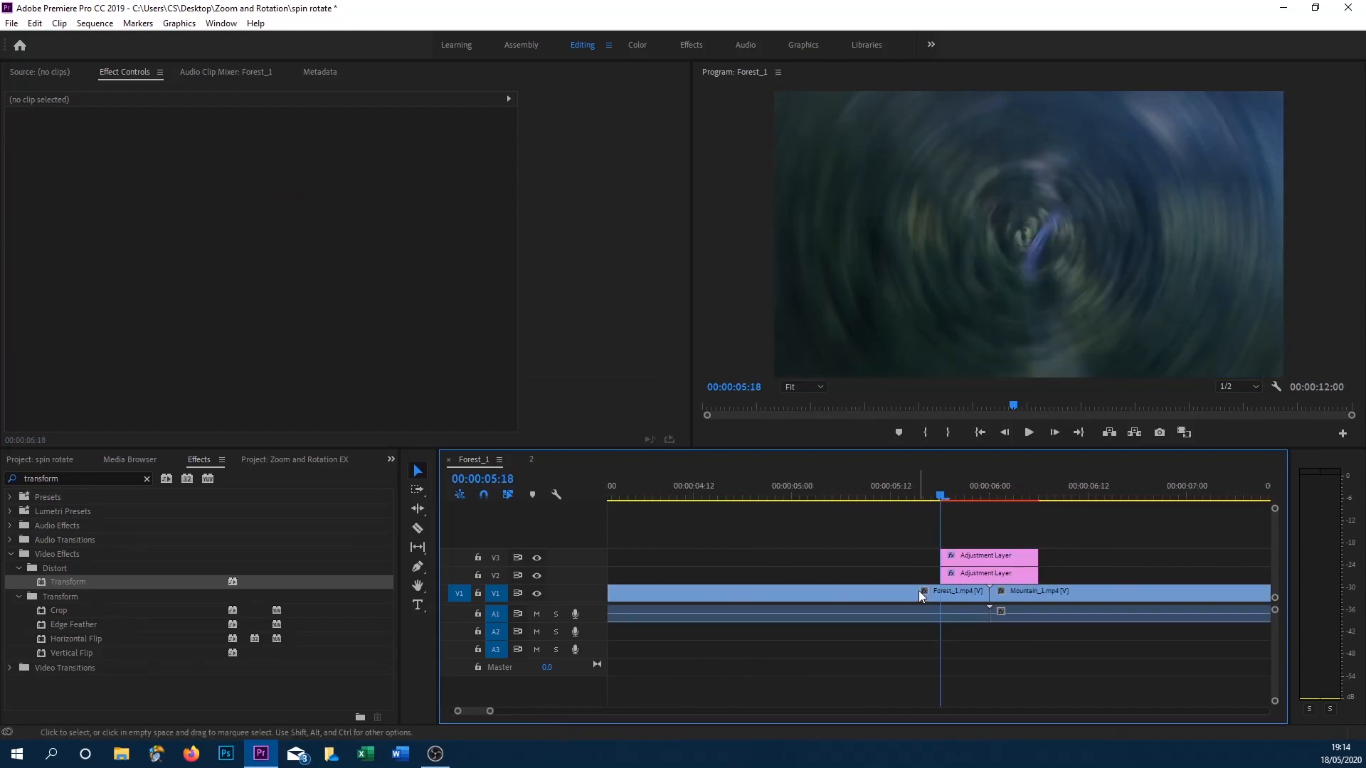
{"action": "left_click", "coordinate": [953, 598]}
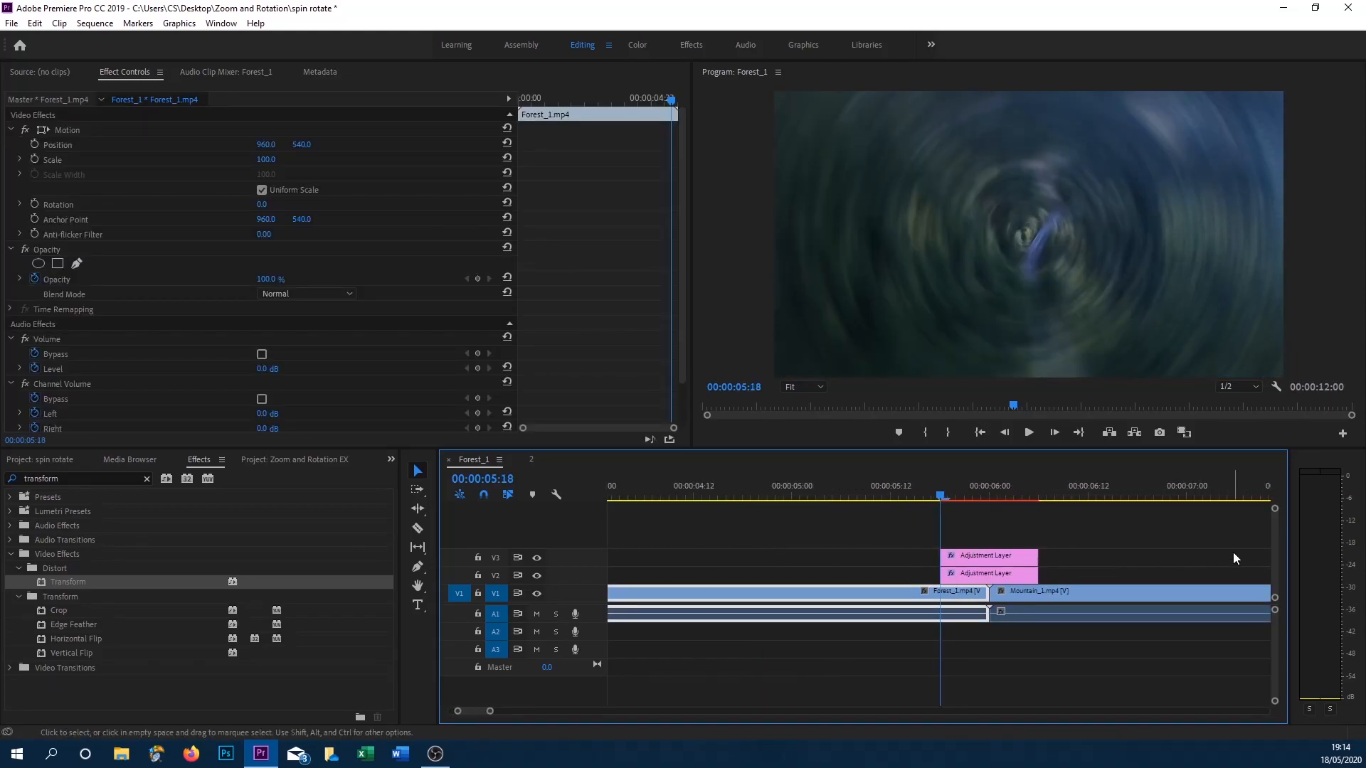
{"action": "key", "text": "Left"}
{"action": "key", "text": "Left"}
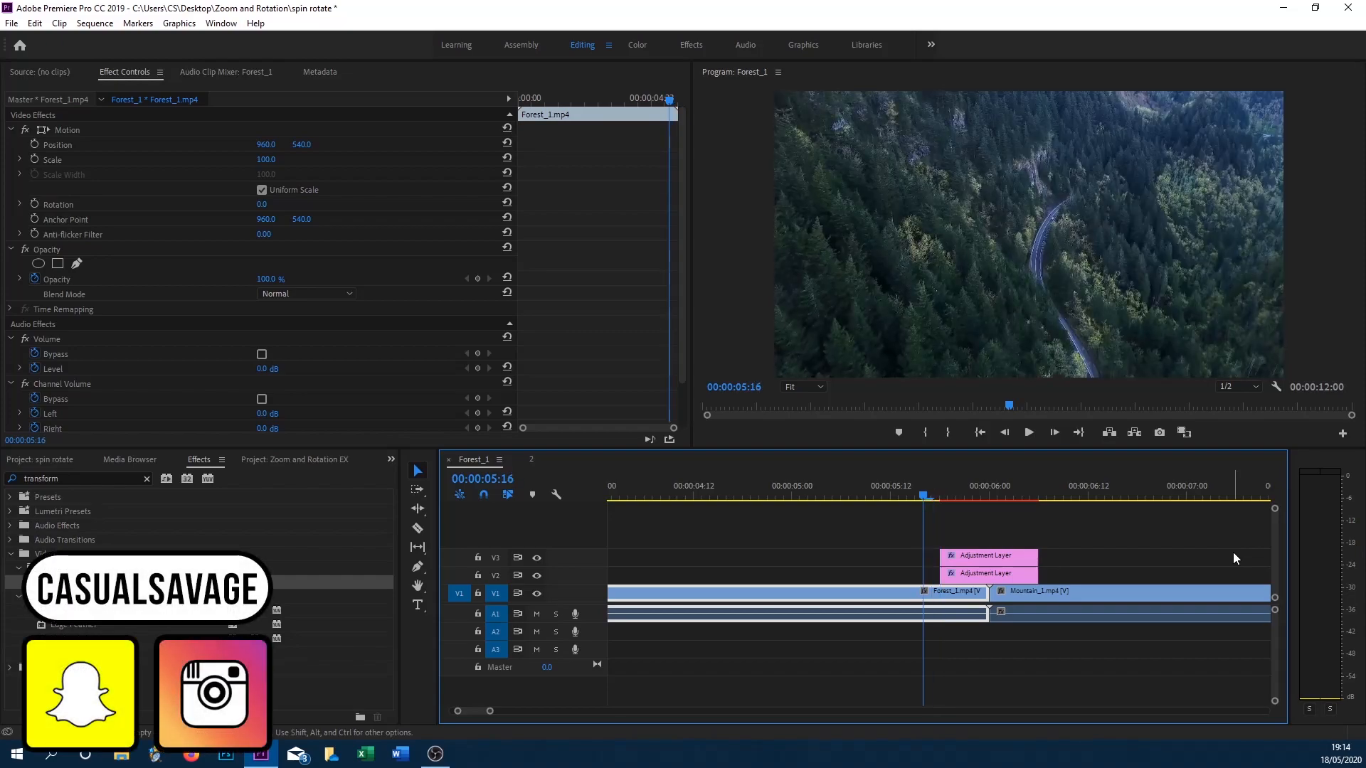
{"action": "key", "text": "ctrl+k"}
Split the Mountain_1.mp4 clip at 00:00:06:08, two frames after the adjustment layers end
{"action": "left_click_drag", "start_coordinate": [925, 494], "coordinate": [1040, 492]}
{"action": "left_click", "coordinate": [1040, 591]}
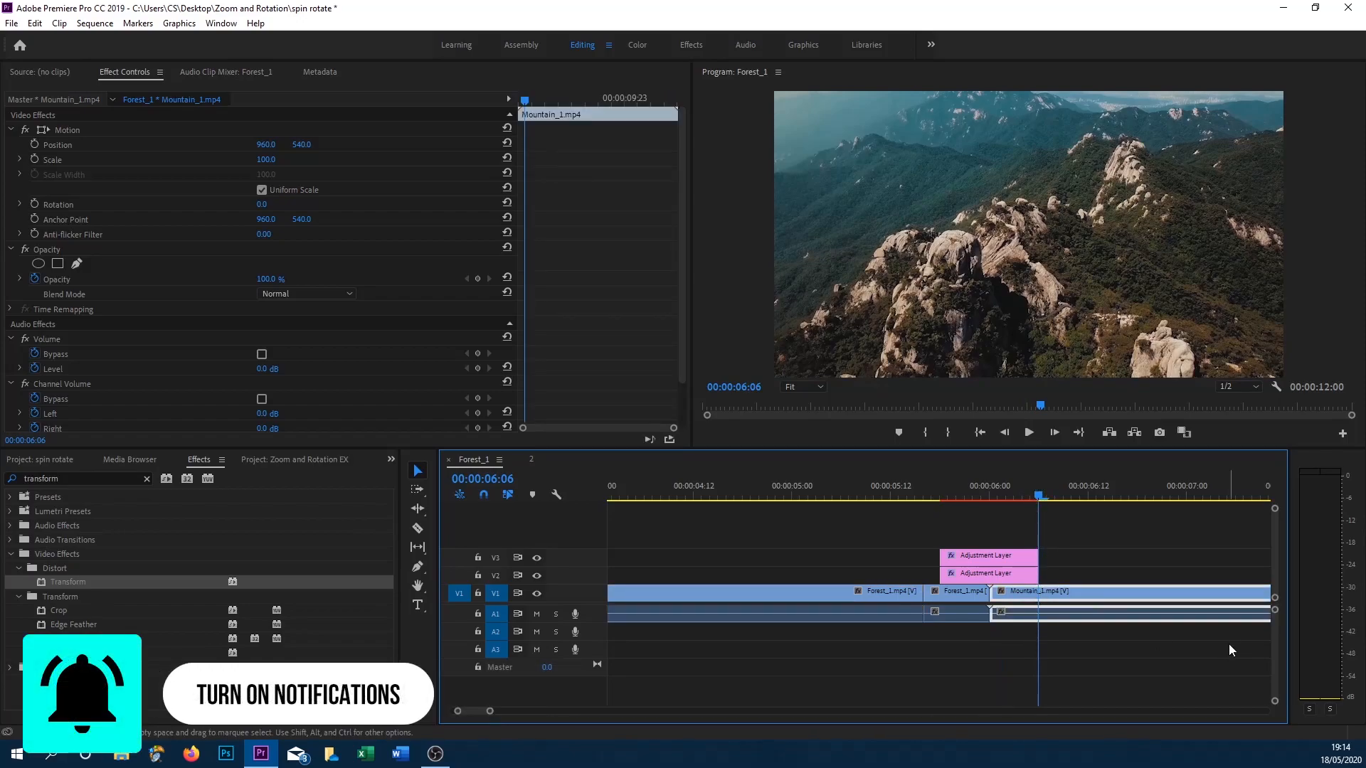
{"action": "key", "text": "Right"}
{"action": "key", "text": "Right"}
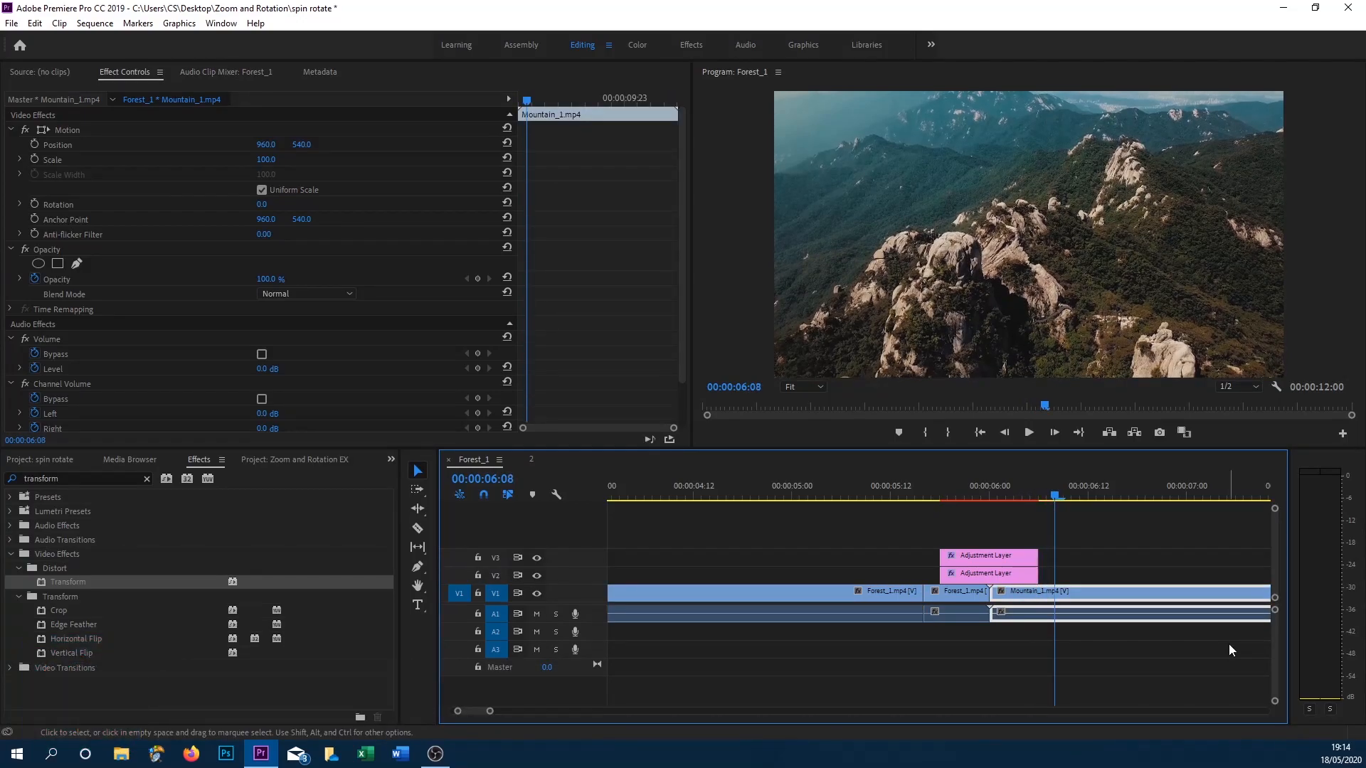
{"action": "key", "text": "ctrl+k"}
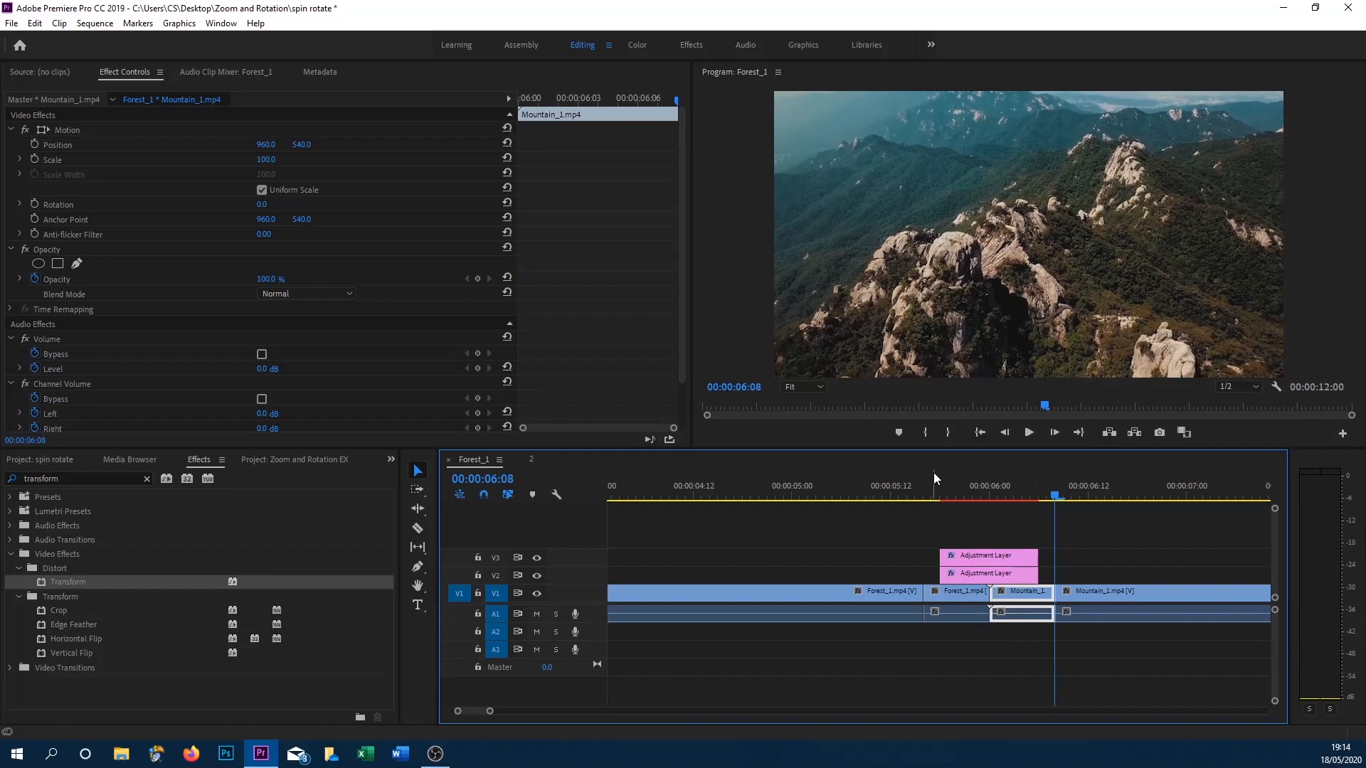
Keyframe the Scale of the short Forest_1.mp4 segment from 100 at 00:00:05:16 to 610 at 00:00:06:00
{"action": "left_click", "coordinate": [923, 495]}
{"action": "left_click", "coordinate": [954, 598]}
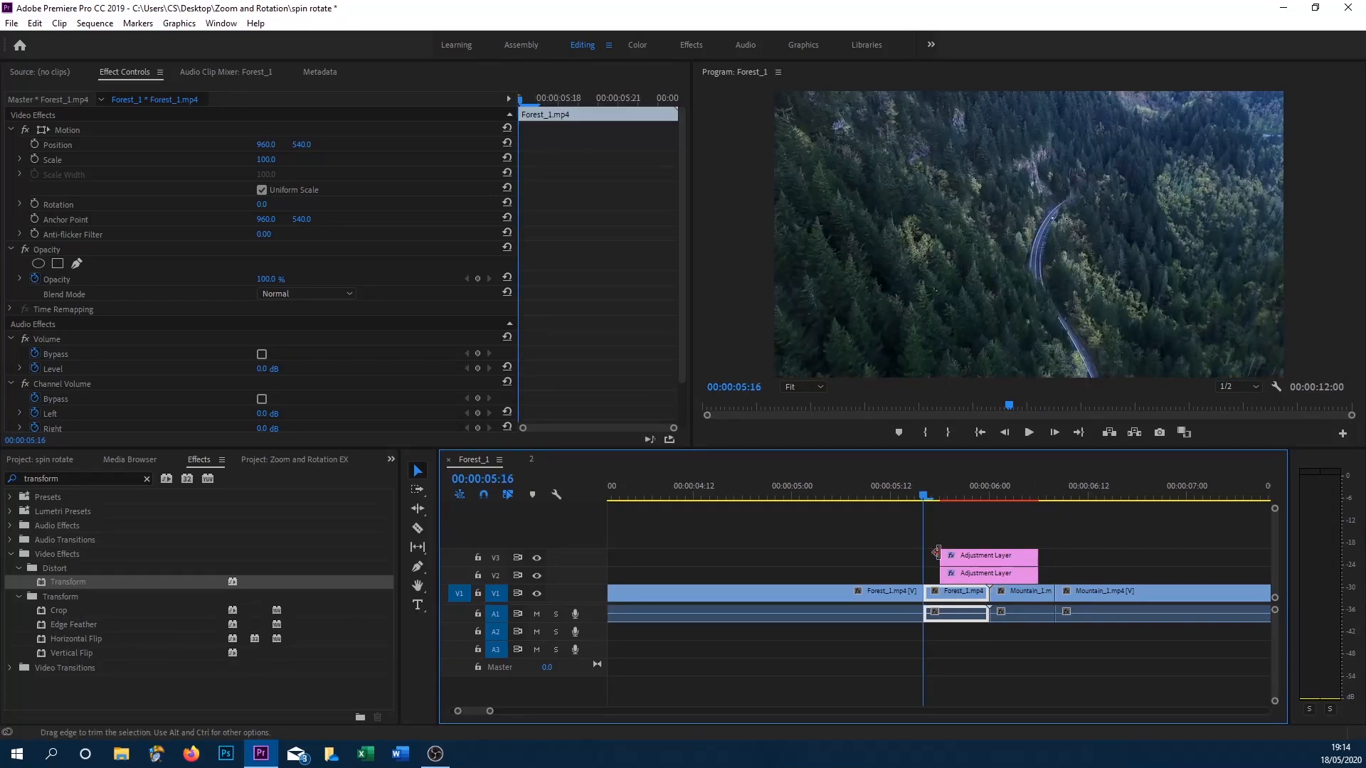
{"action": "mouse_move", "coordinate": [927, 498]}
{"action": "left_mouse_down"}
{"action": "mouse_move", "coordinate": [1003, 505]}
{"action": "mouse_move", "coordinate": [924, 511]}
{"action": "mouse_move", "coordinate": [1047, 511]}
{"action": "mouse_move", "coordinate": [924, 519]}
{"action": "left_mouse_up"}
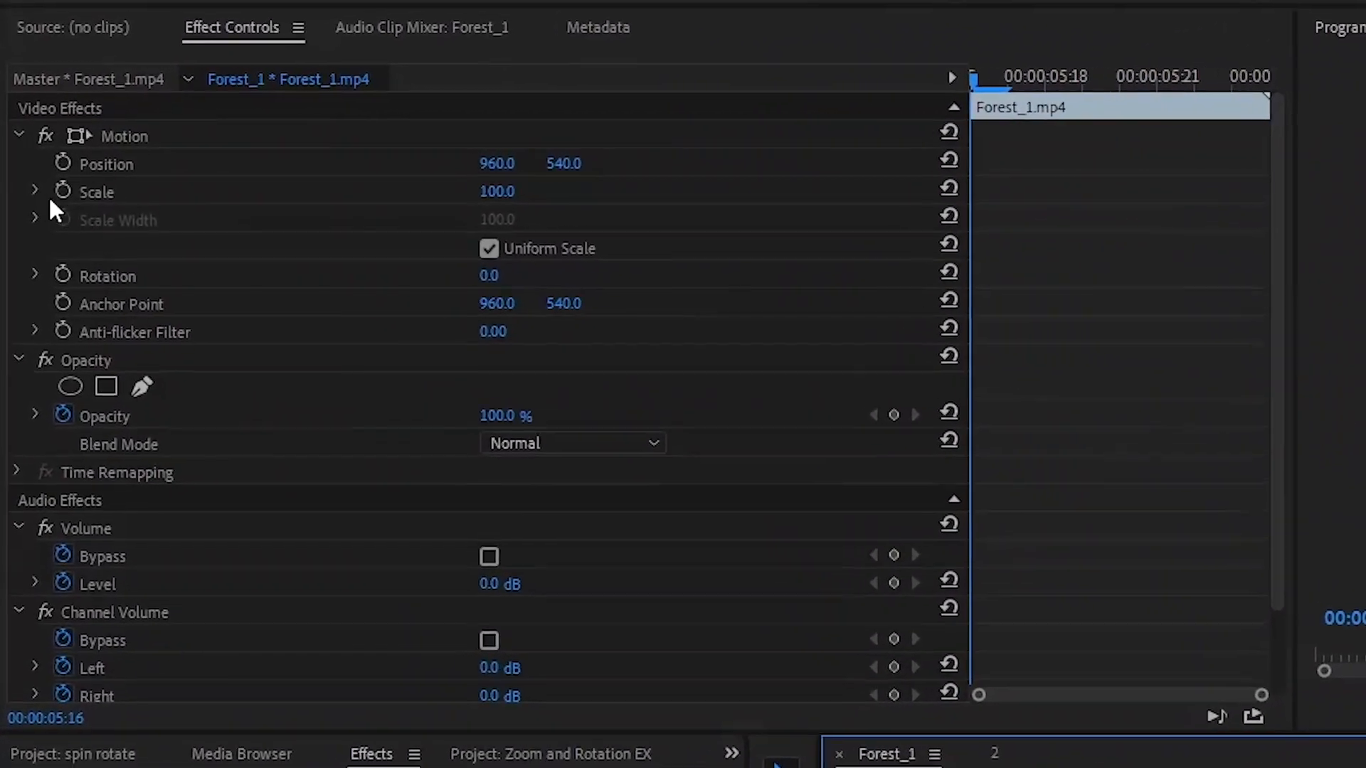
{"action": "left_click", "coordinate": [71, 190]}
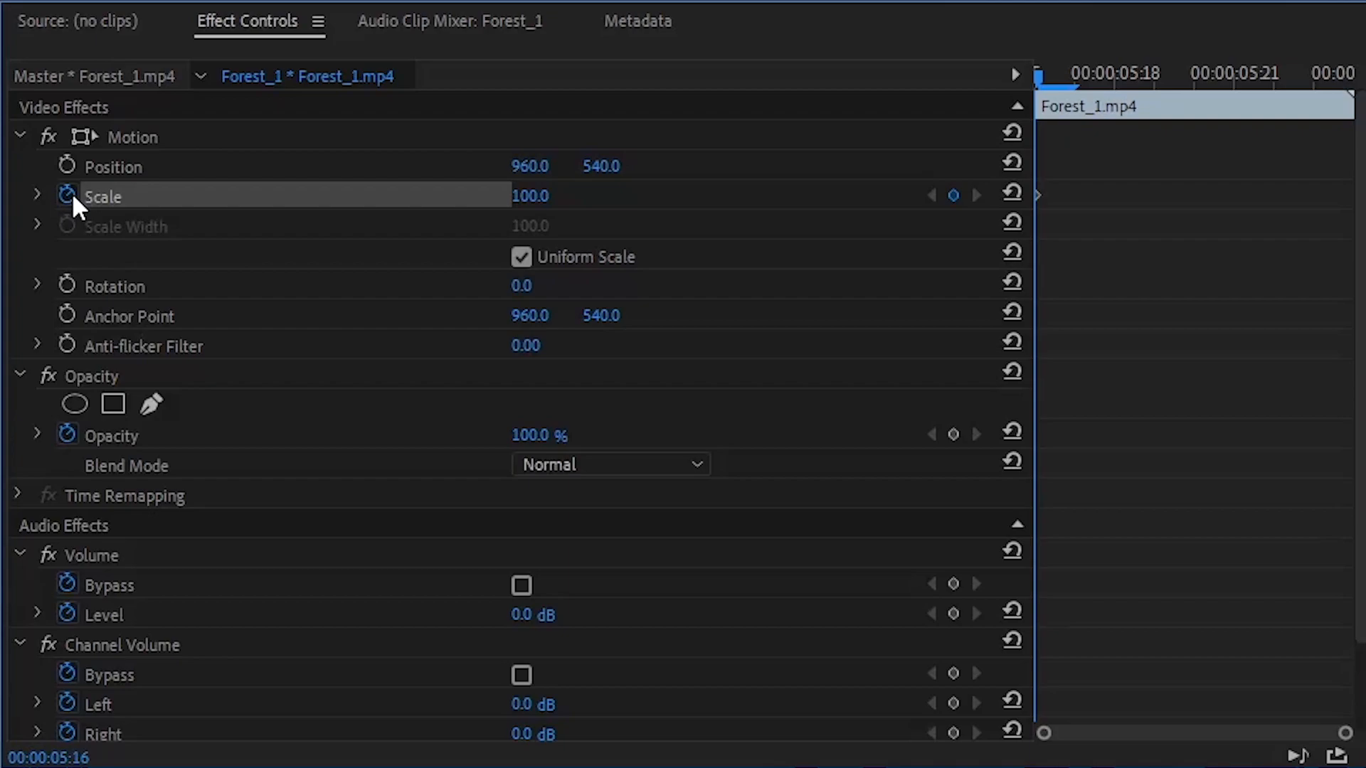
{"action": "left_click_drag", "start_coordinate": [1165, 69], "coordinate": [1351, 75]}
{"action": "key", "text": "Right"}
{"action": "mouse_move", "coordinate": [549, 197]}
{"action": "left_mouse_down"}
{"action": "mouse_move", "coordinate": [604, 197]}
{"action": "mouse_move", "coordinate": [551, 199]}
{"action": "left_mouse_up"}
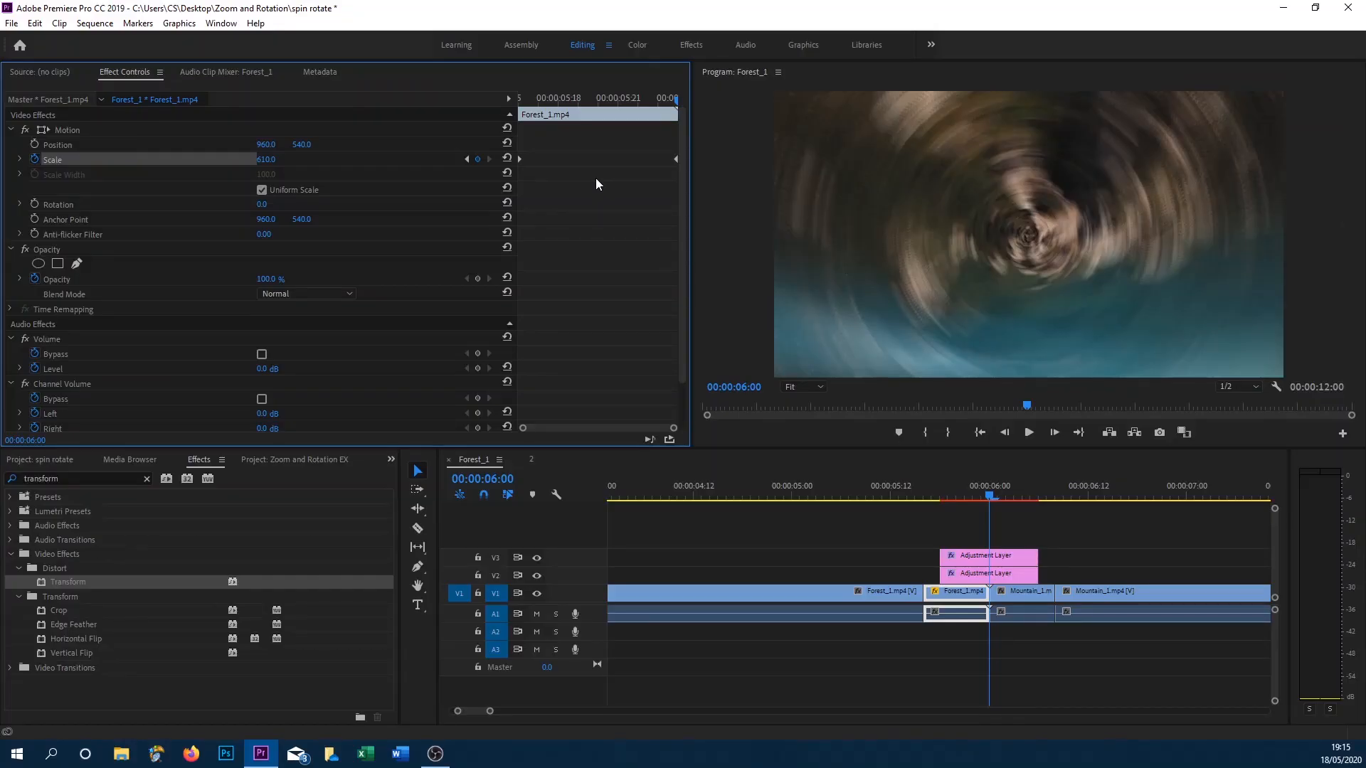
Keyframe the Scale of the short Mountain_1.mp4 segment from 100 at 00:00:06:00 to 120 at 00:00:06:08
{"action": "left_click", "coordinate": [1015, 594]}
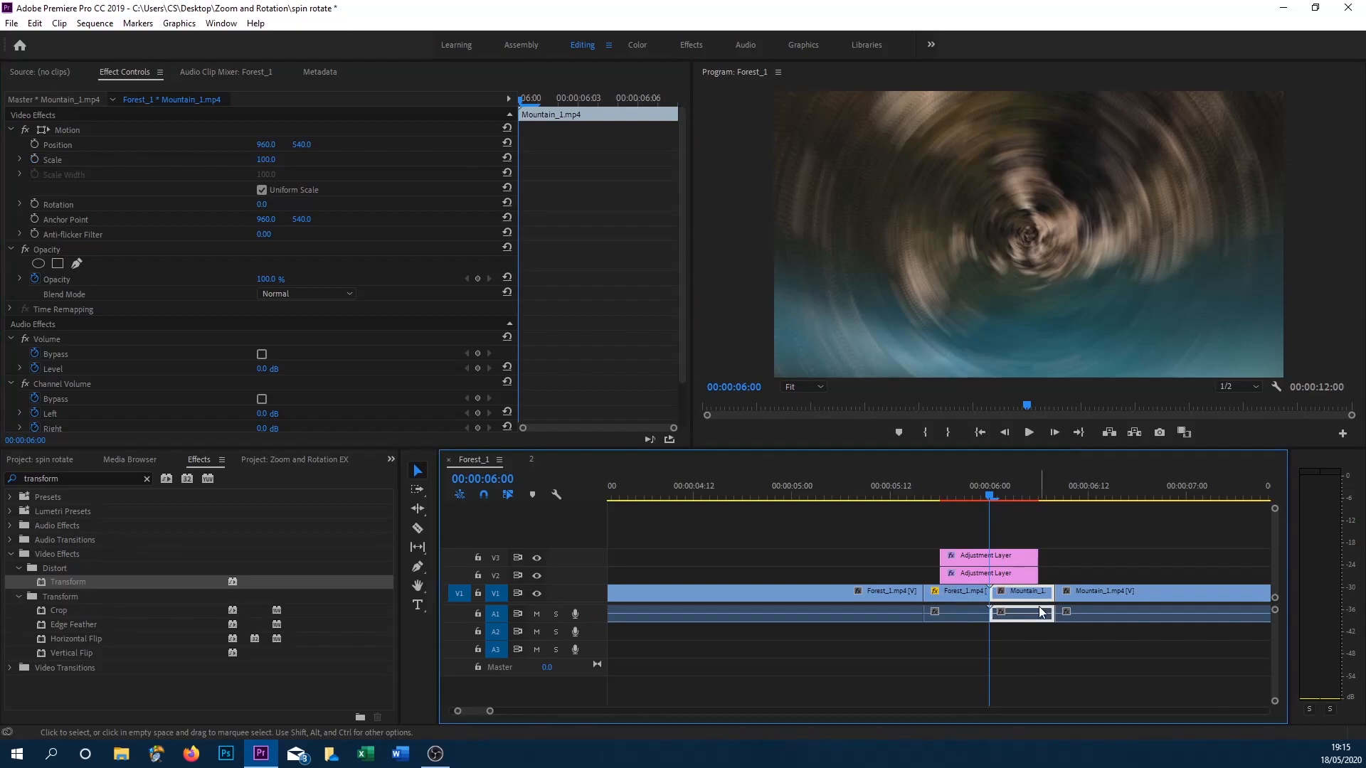
{"action": "left_click", "coordinate": [34, 159]}
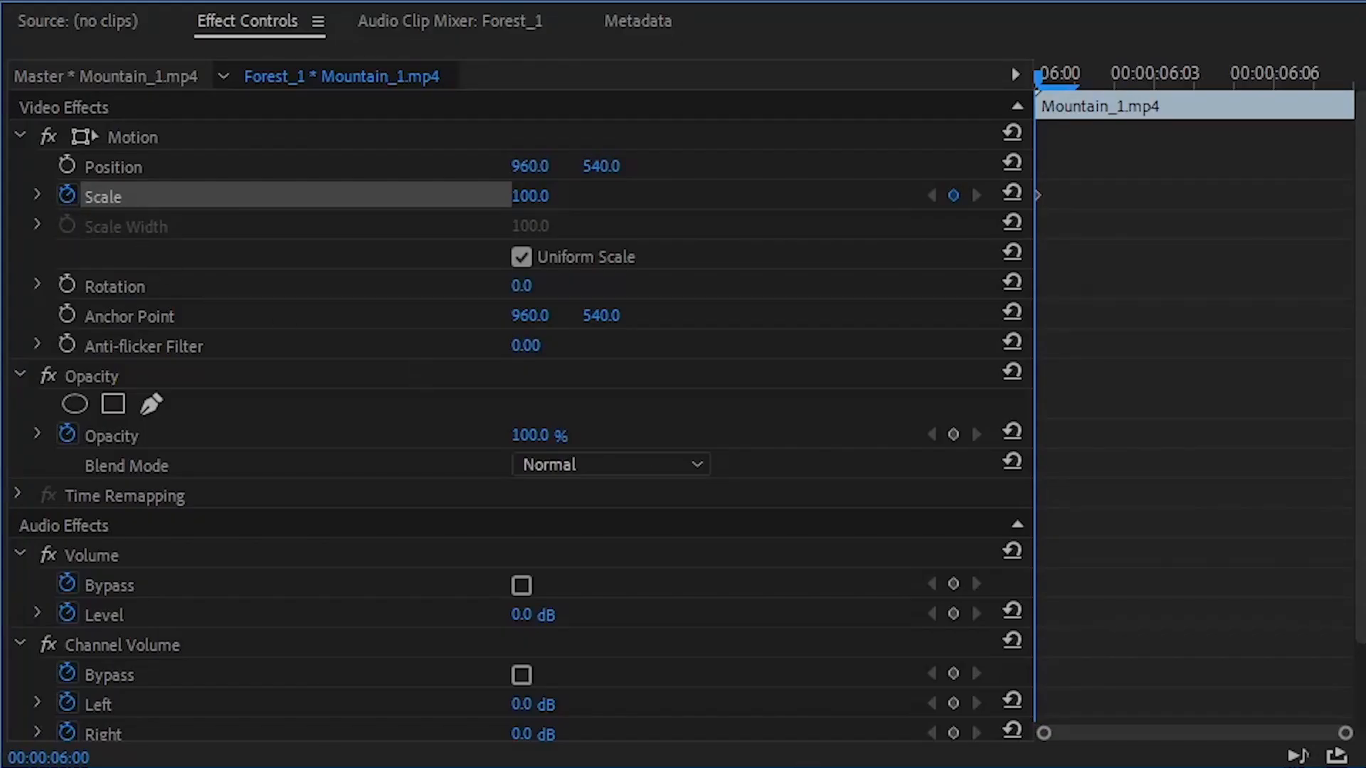
{"action": "left_click_drag", "start_coordinate": [1128, 81], "coordinate": [1350, 78]}
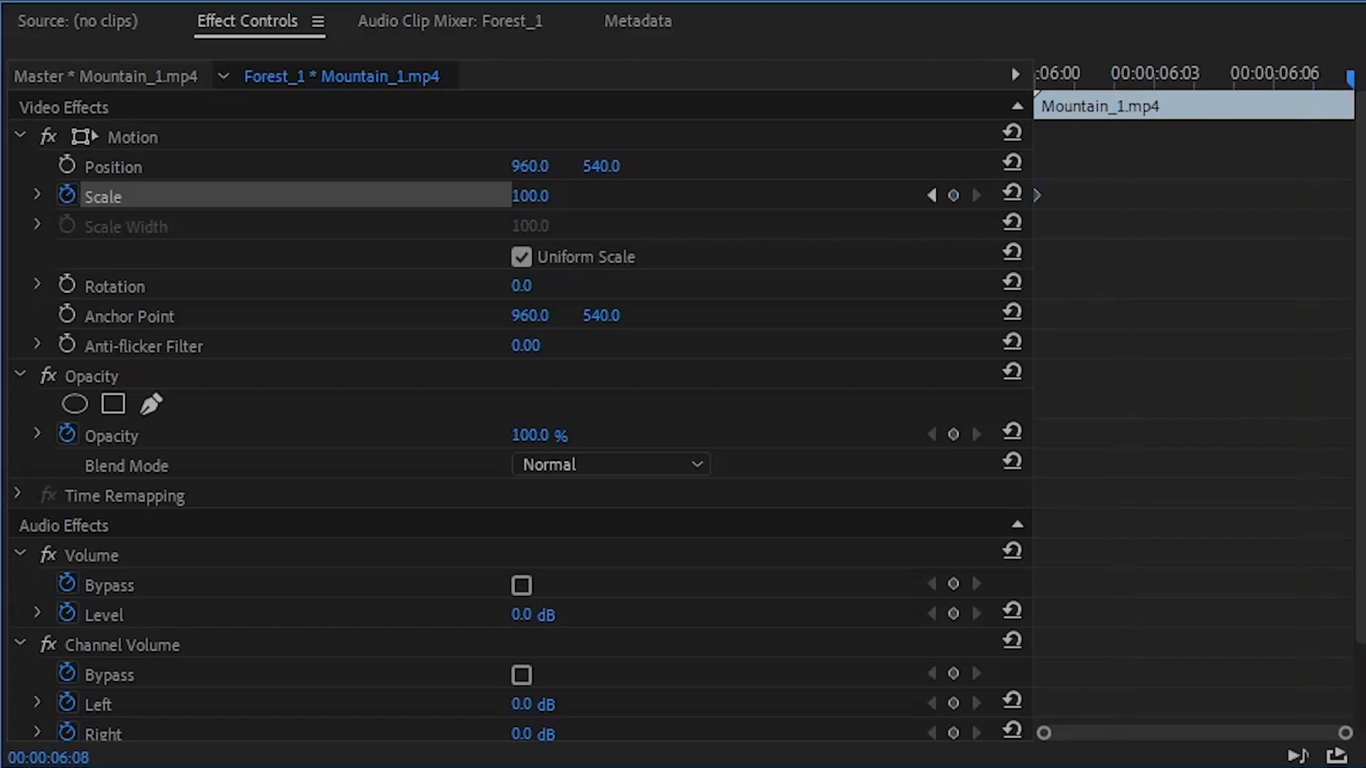
{"action": "left_click", "coordinate": [544, 196]}
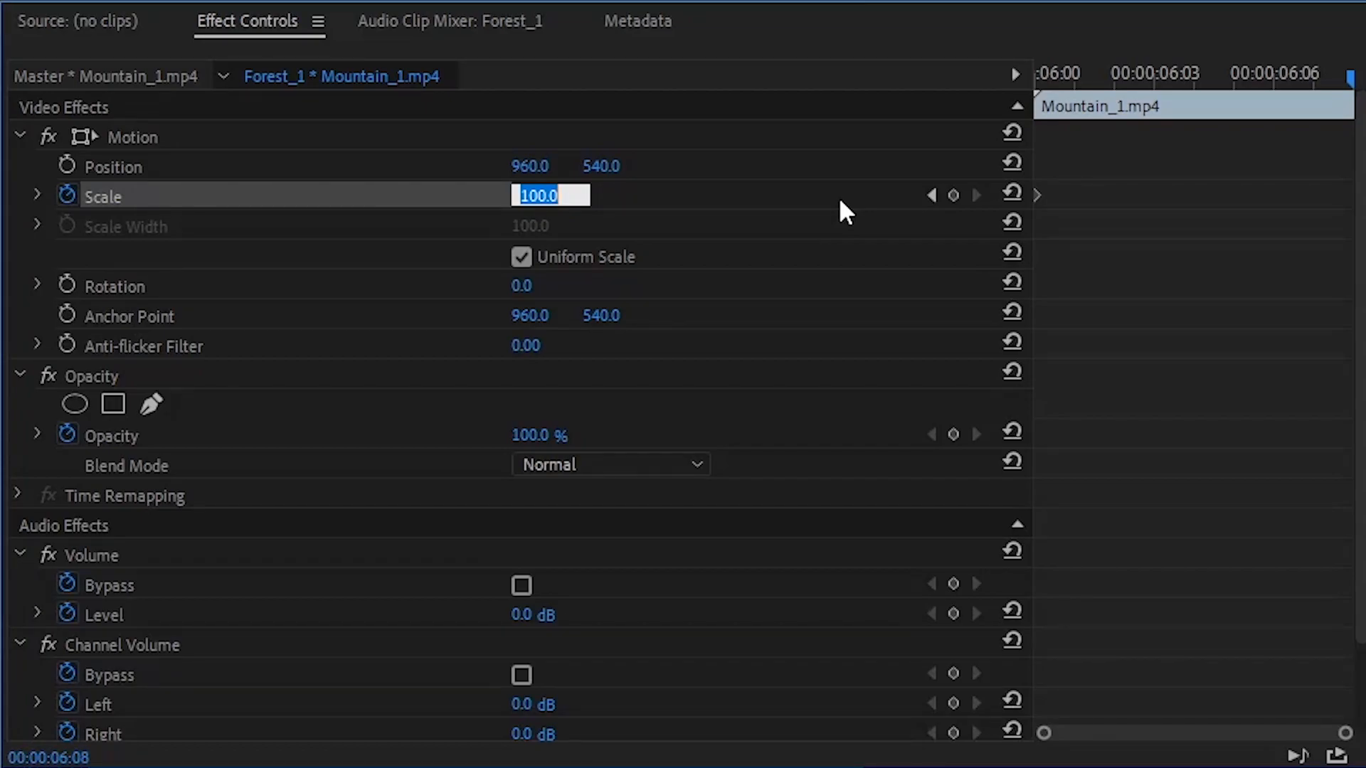
{"action": "type", "text": "120"}
{"action": "key", "text": "Return"}
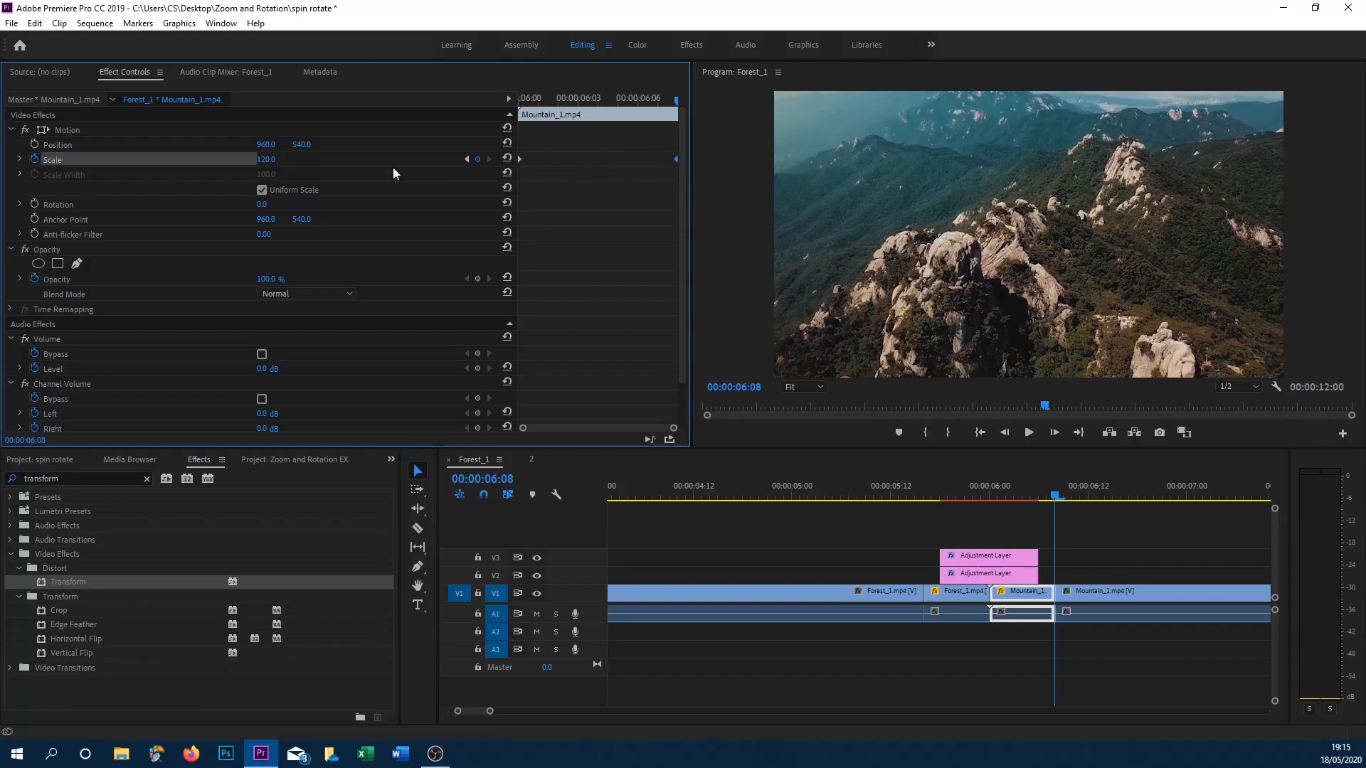
Paste the 120 Scale keyframe onto the start of the remaining Mountain_1.mp4 clip at 00:00:06:08
{"action": "left_click", "coordinate": [1093, 594]}
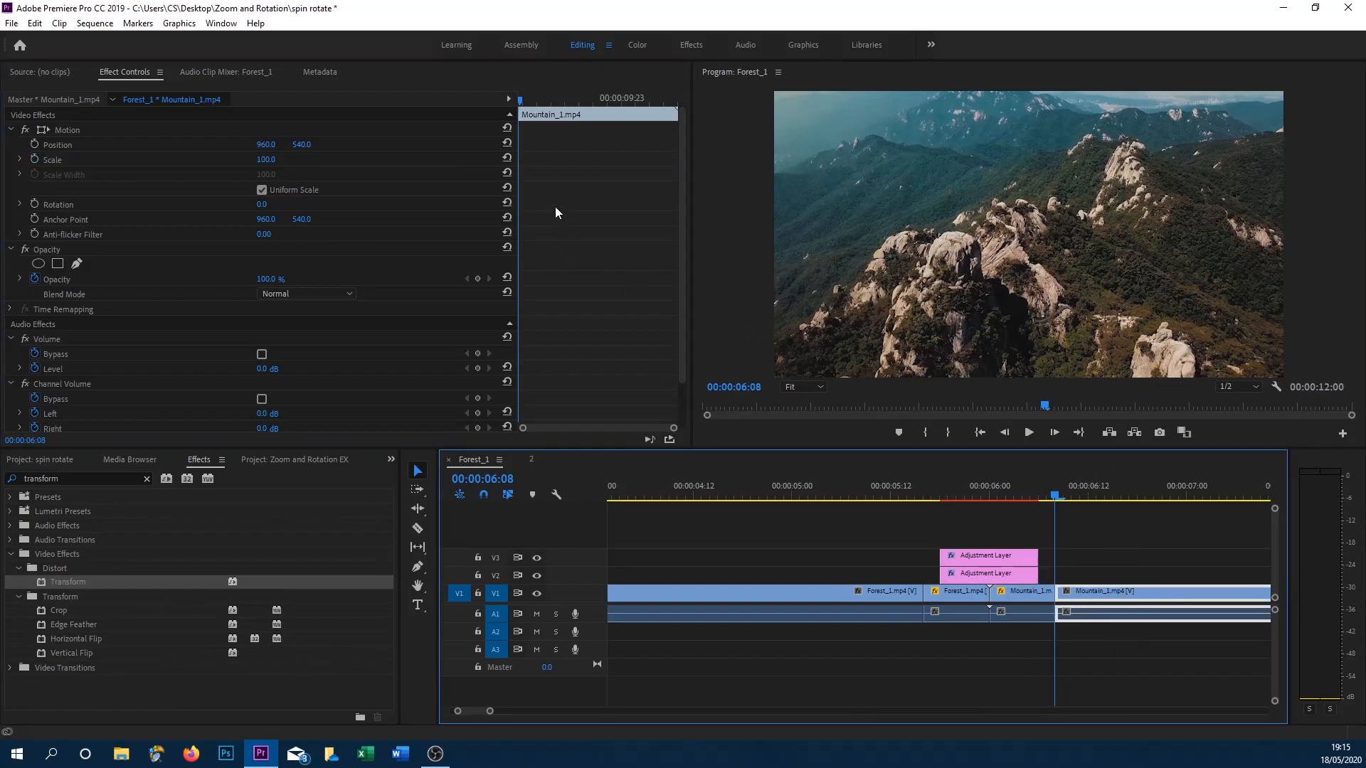
{"action": "left_click", "coordinate": [534, 163]}
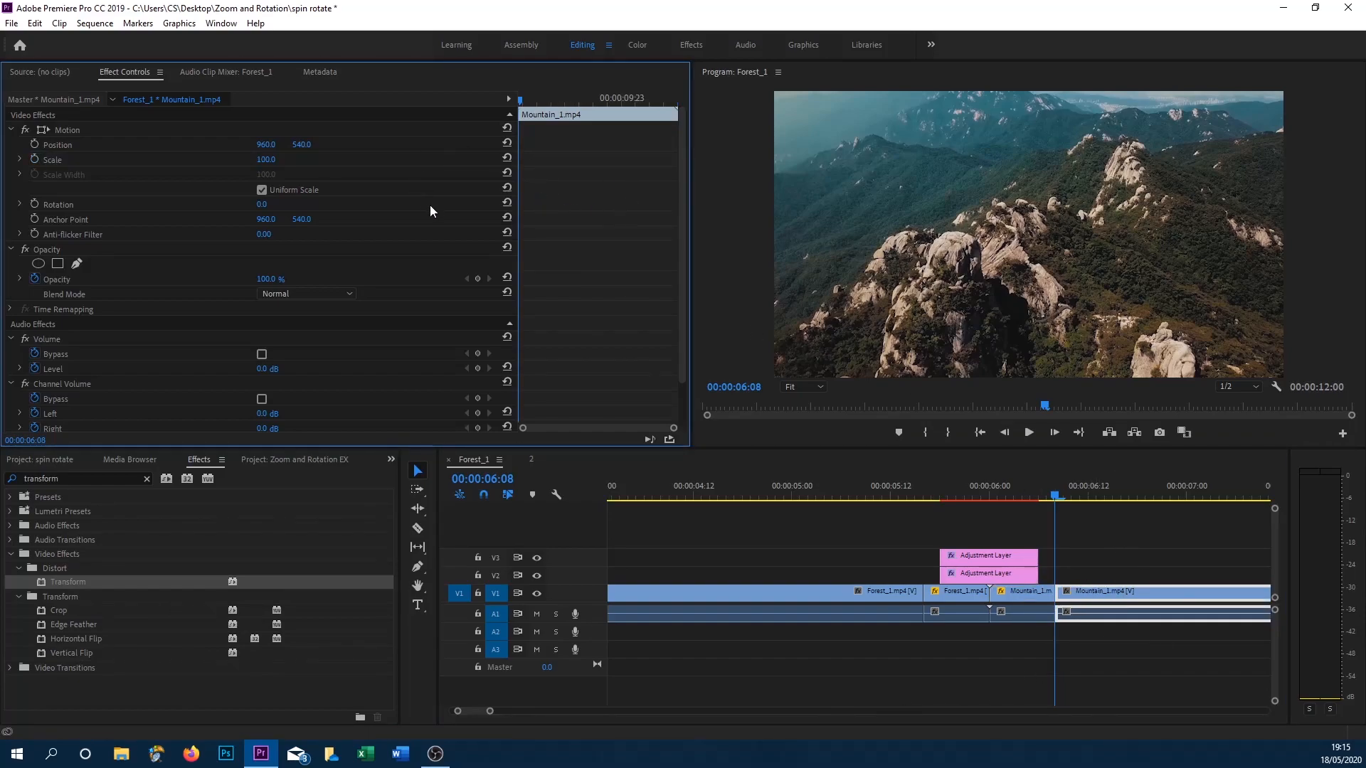
{"action": "key", "text": "ctrl+v"}
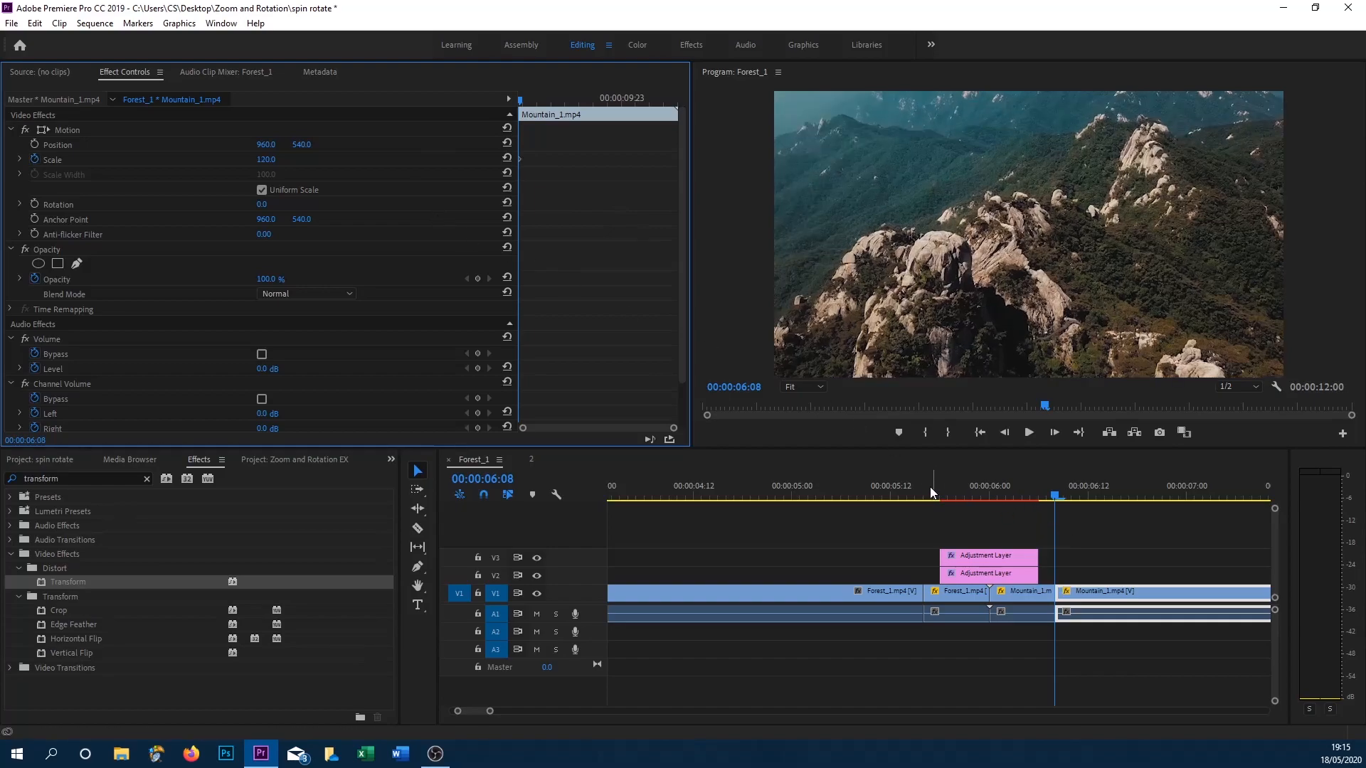
Scrub through the zoom transition and play it back from just before the adjustment layers
{"action": "left_click_drag", "start_coordinate": [907, 481], "coordinate": [1060, 542]}
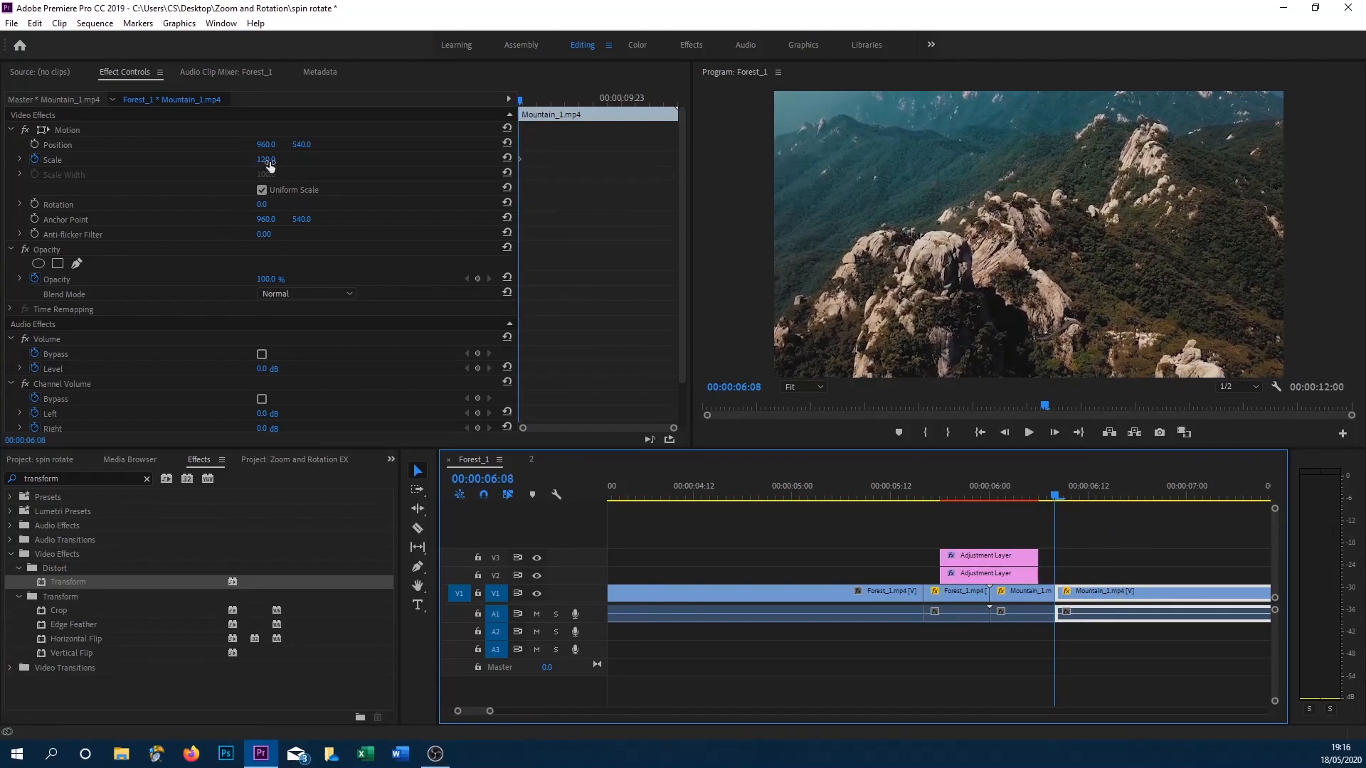
{"action": "left_click", "coordinate": [1037, 487]}
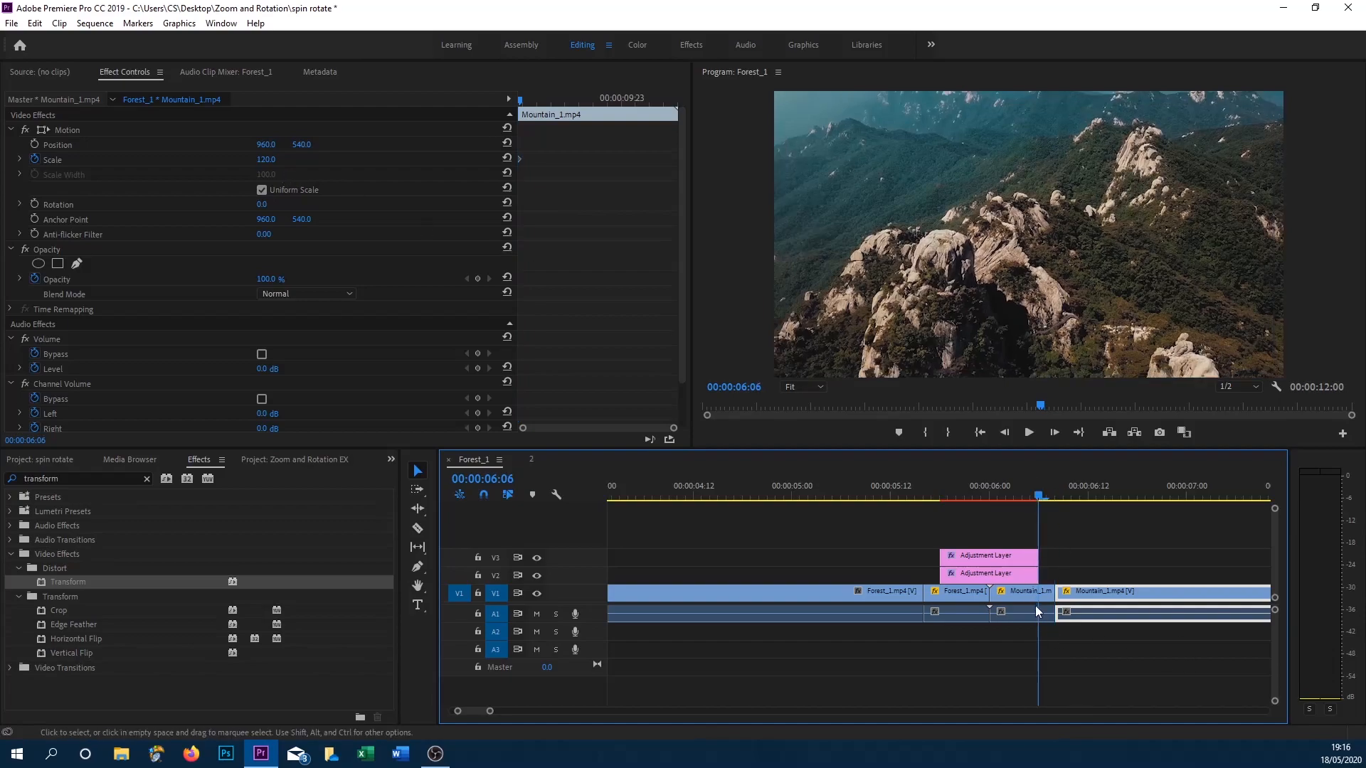
{"action": "left_click", "coordinate": [1035, 609]}
{"action": "left_click", "coordinate": [904, 485]}
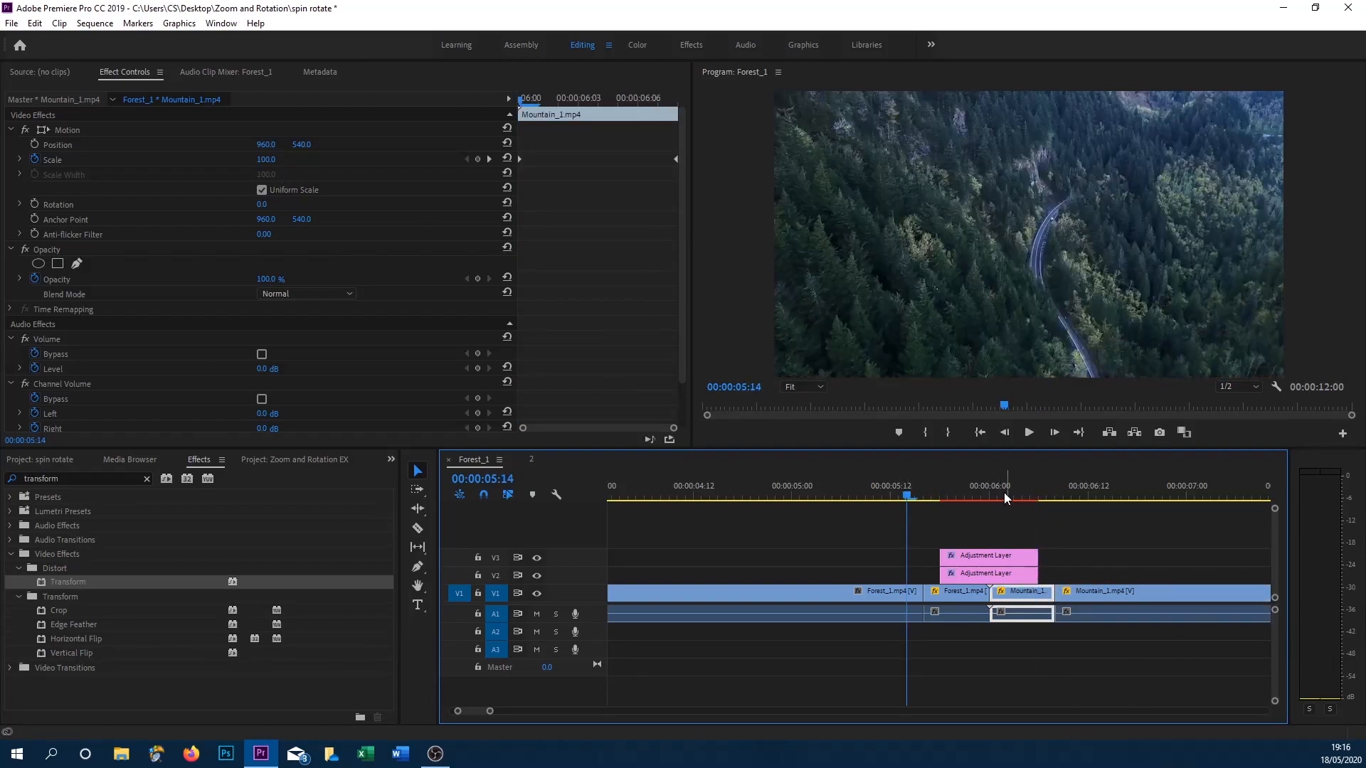
{"action": "key", "text": "space"}
{"action": "left_click", "coordinate": [873, 486]}
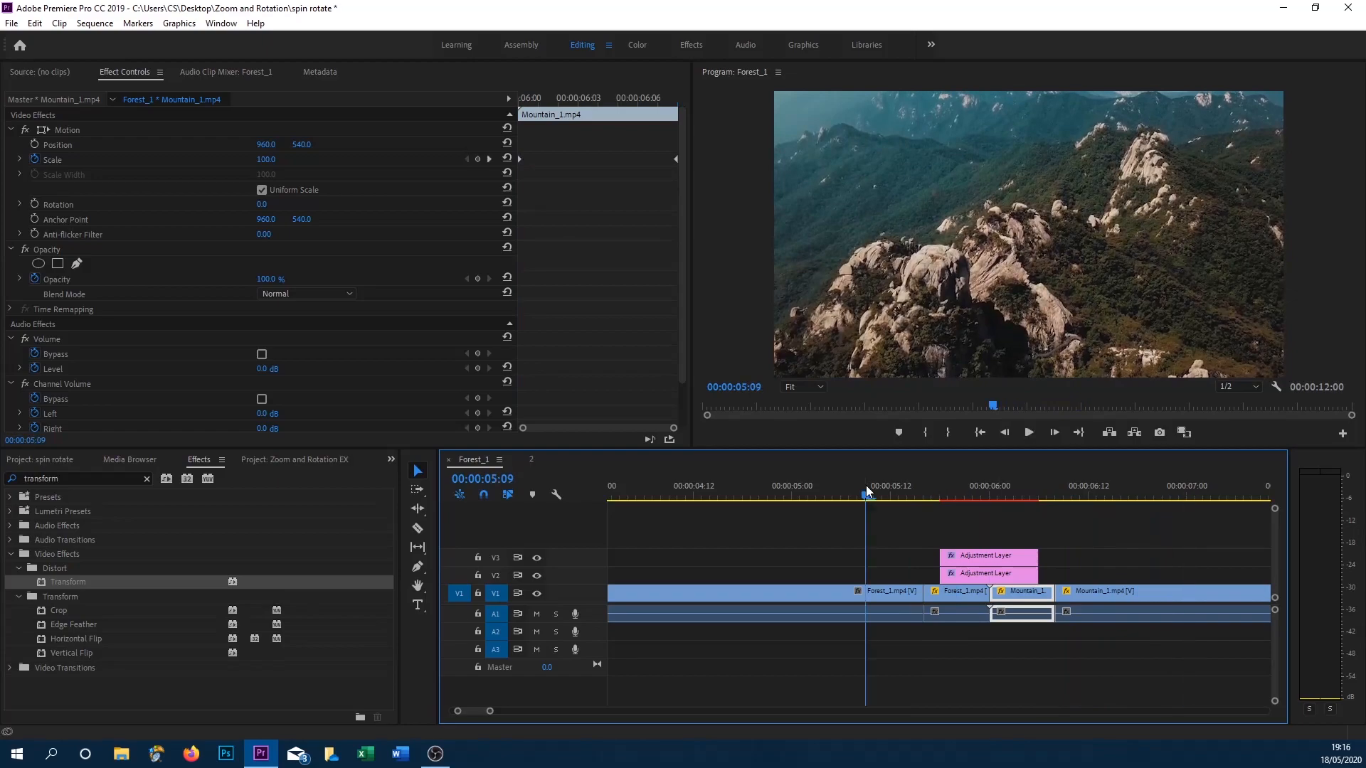
{"action": "key", "text": "space"}
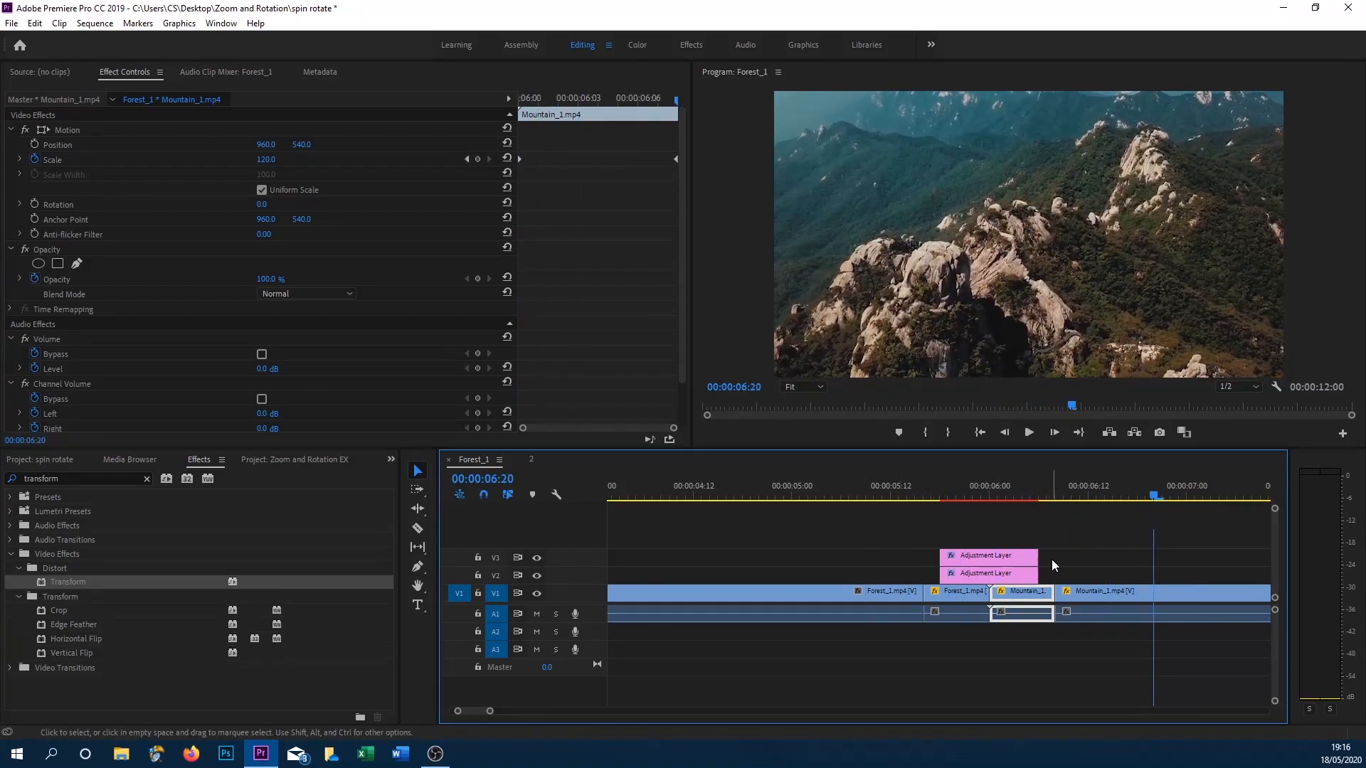
Set the Scale of the long Forest_1.mp4 clip before the transition to 120
{"action": "left_click", "coordinate": [920, 493]}
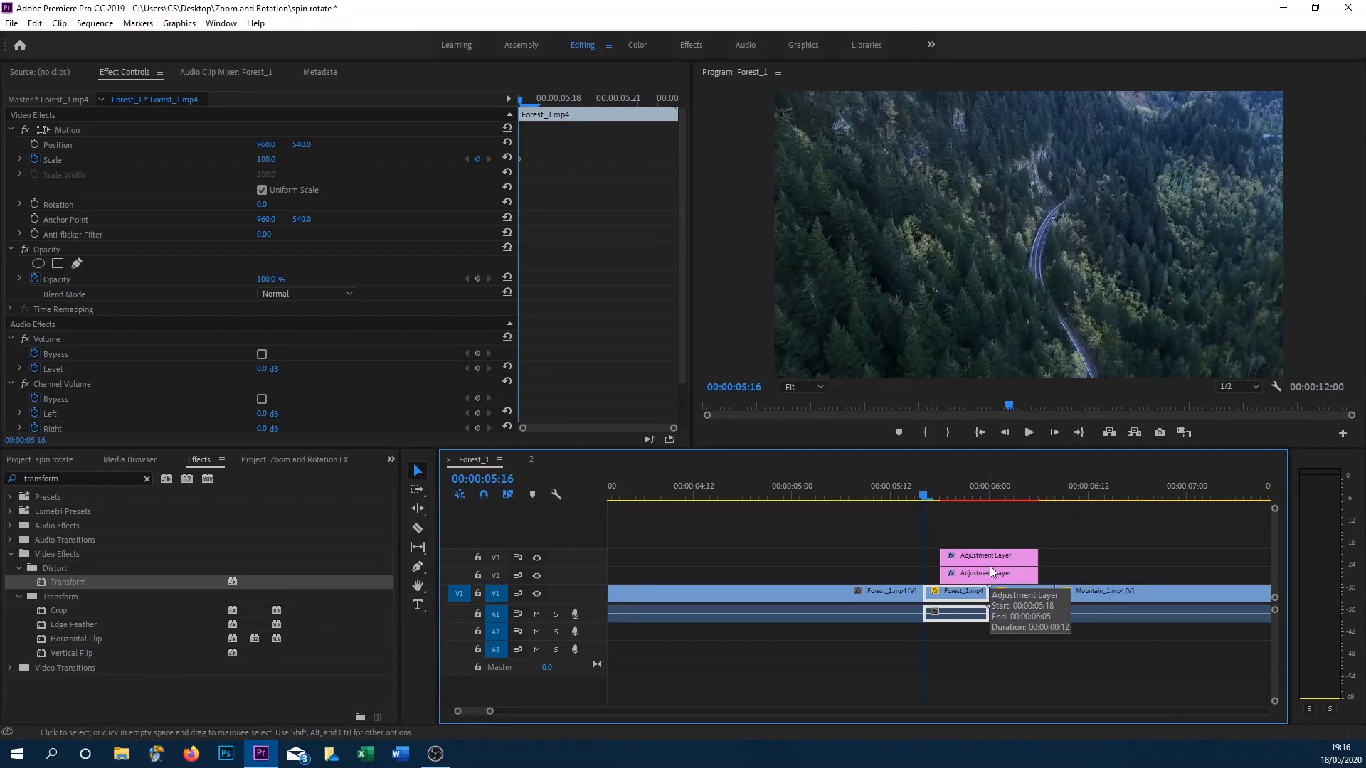
{"action": "left_click_drag", "start_coordinate": [489, 712], "coordinate": [534, 713]}
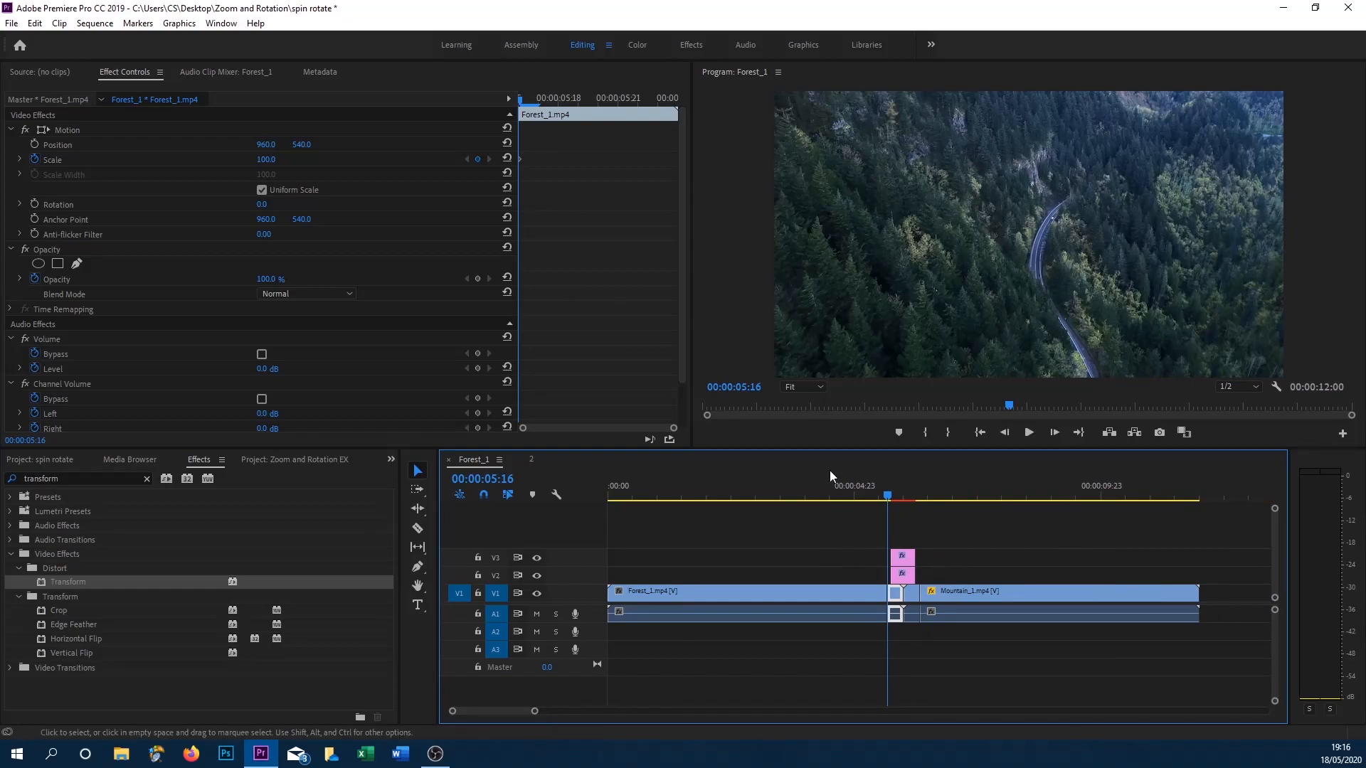
{"action": "left_click", "coordinate": [825, 491]}
{"action": "left_click", "coordinate": [826, 590]}
{"action": "left_click_drag", "start_coordinate": [804, 586], "coordinate": [661, 469]}
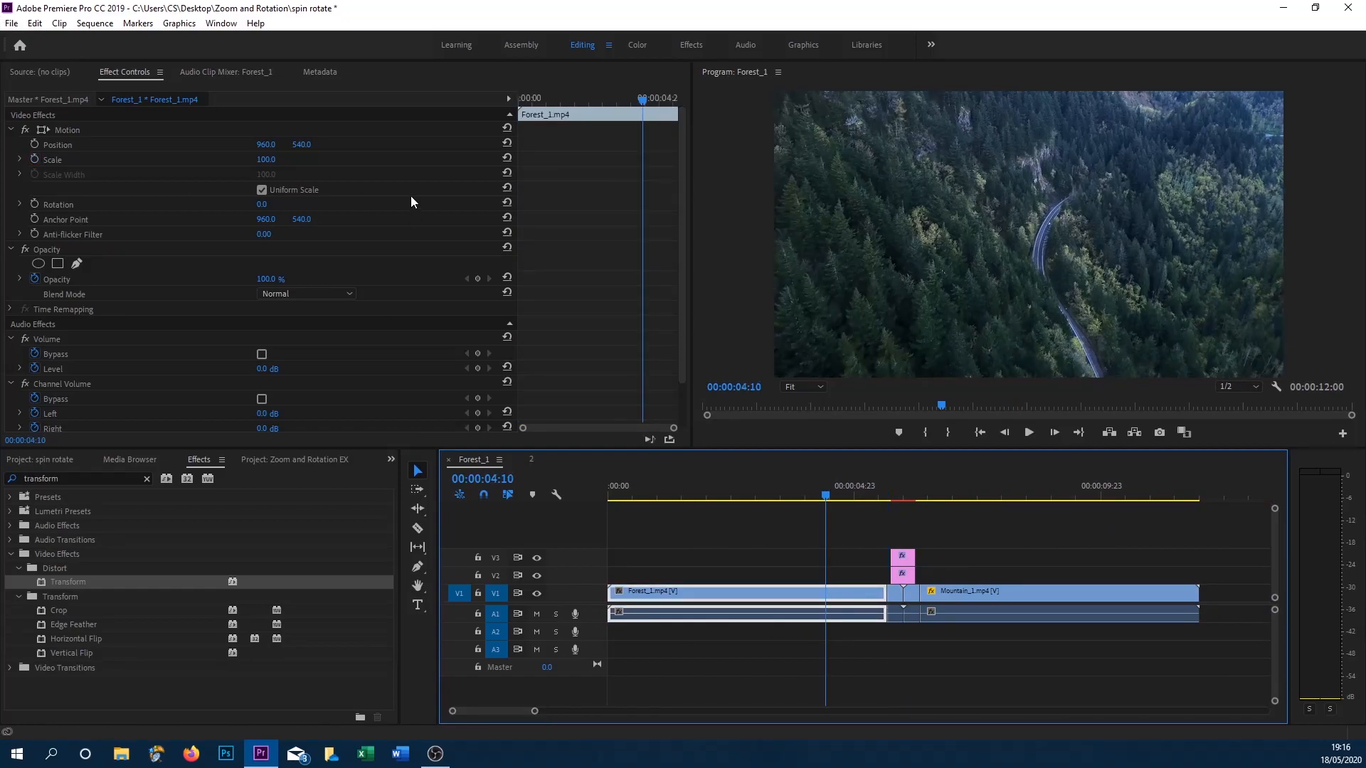
{"action": "left_click", "coordinate": [268, 162]}
{"action": "type", "text": "120"}
{"action": "key", "text": "Return"}
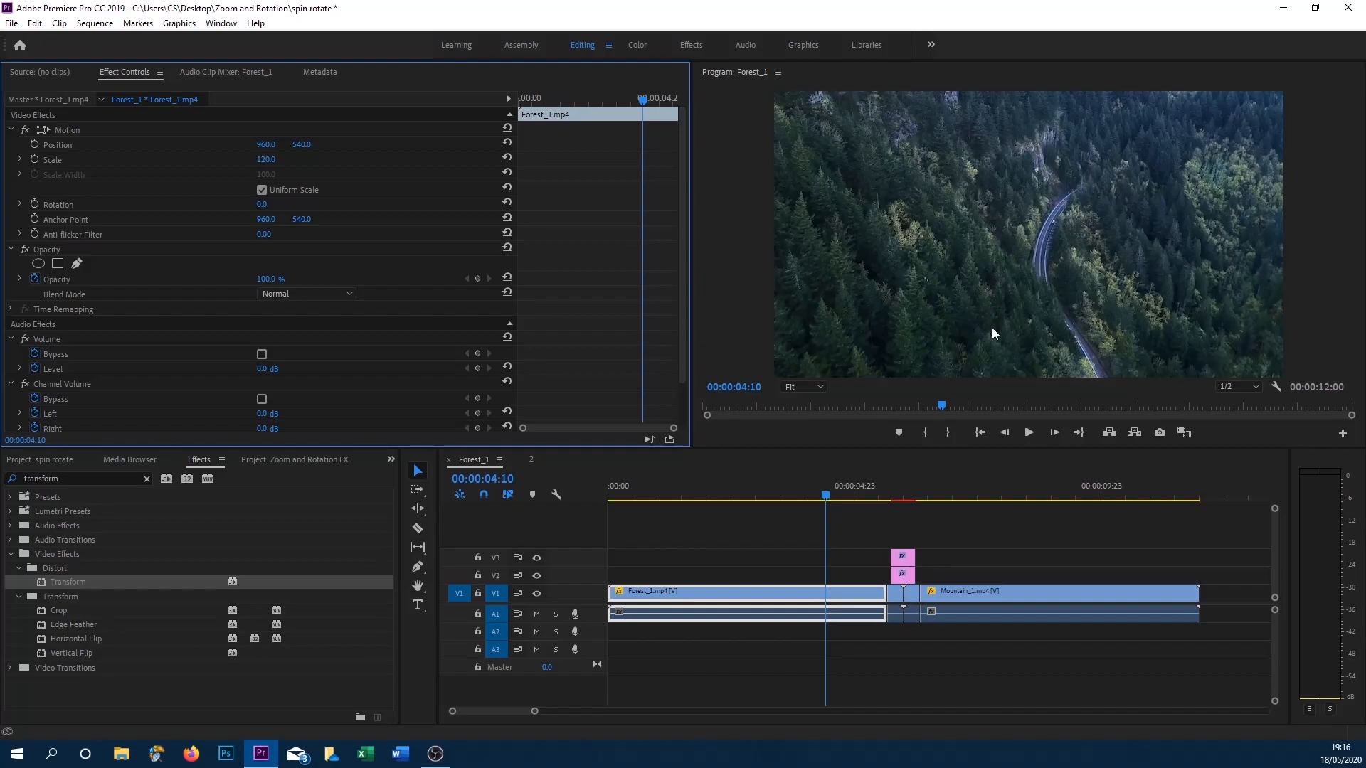
{"action": "left_click", "coordinate": [720, 593]}
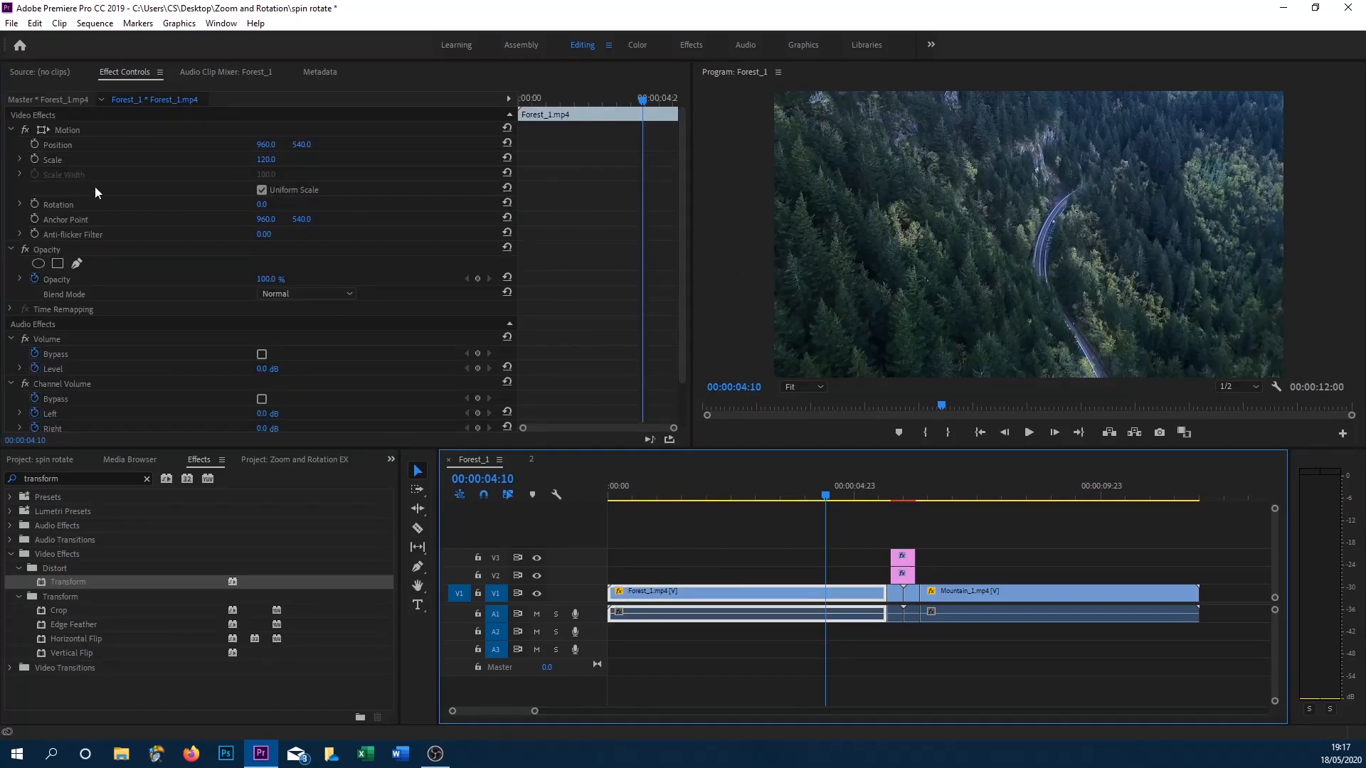
Set the short Forest_1.mp4 segment's Scale keyframes to 120 at 00:00:05:16 and 100 at 00:00:06:00
{"action": "left_click", "coordinate": [888, 490]}
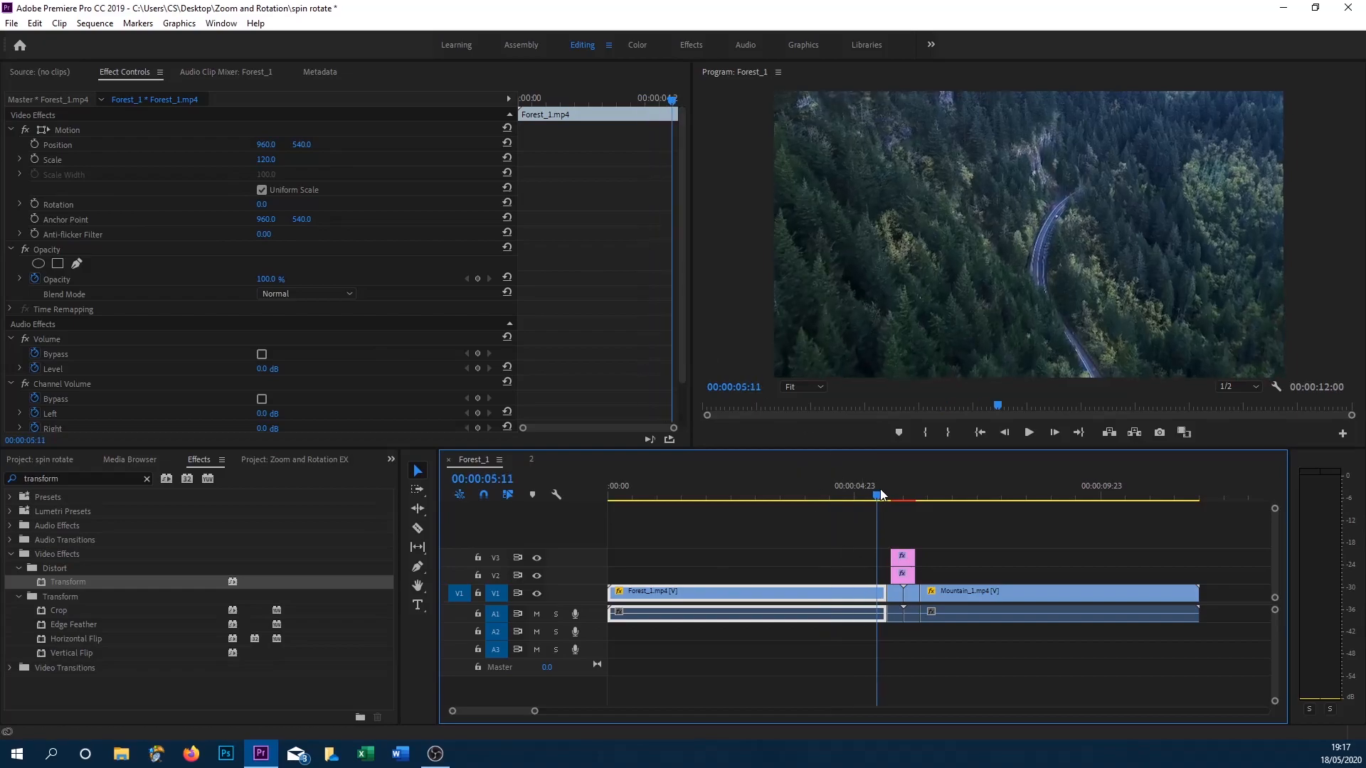
{"action": "left_click", "coordinate": [895, 593]}
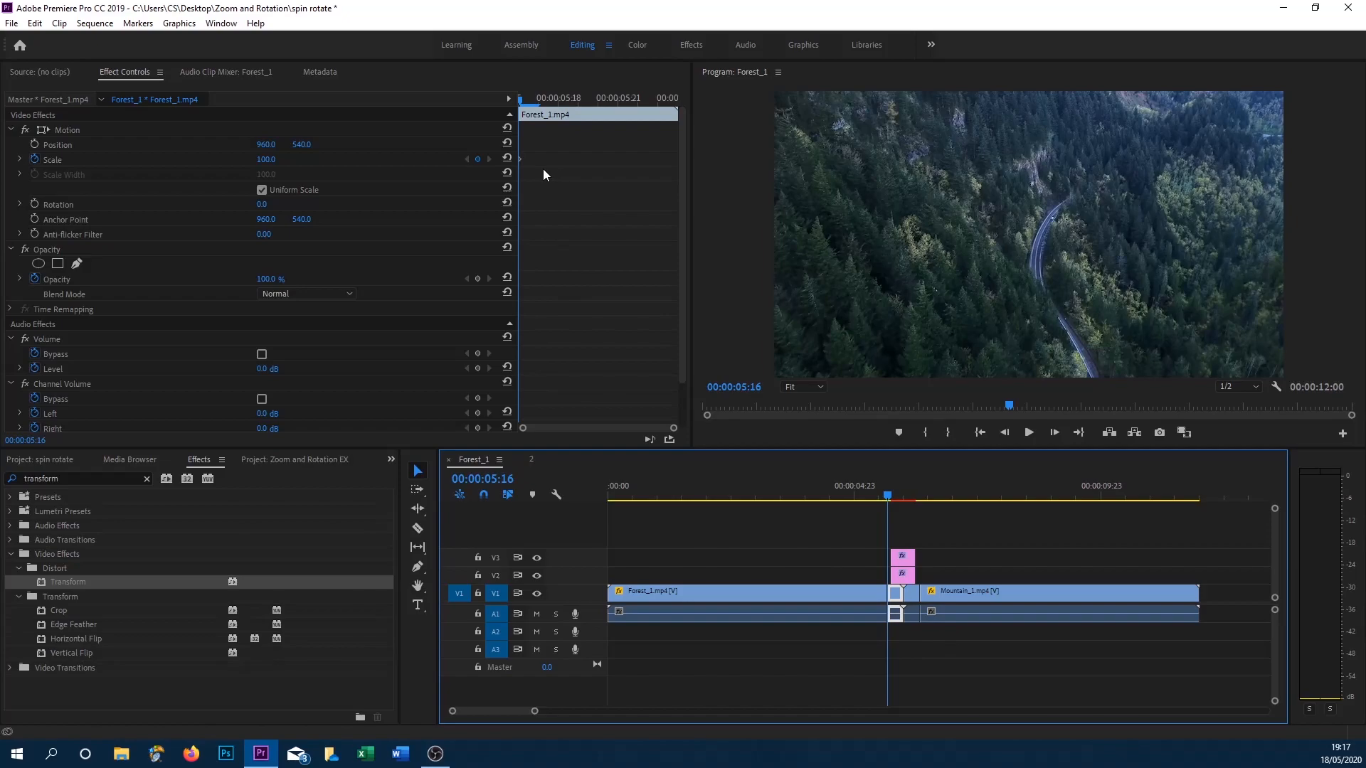
{"action": "left_click", "coordinate": [283, 159]}
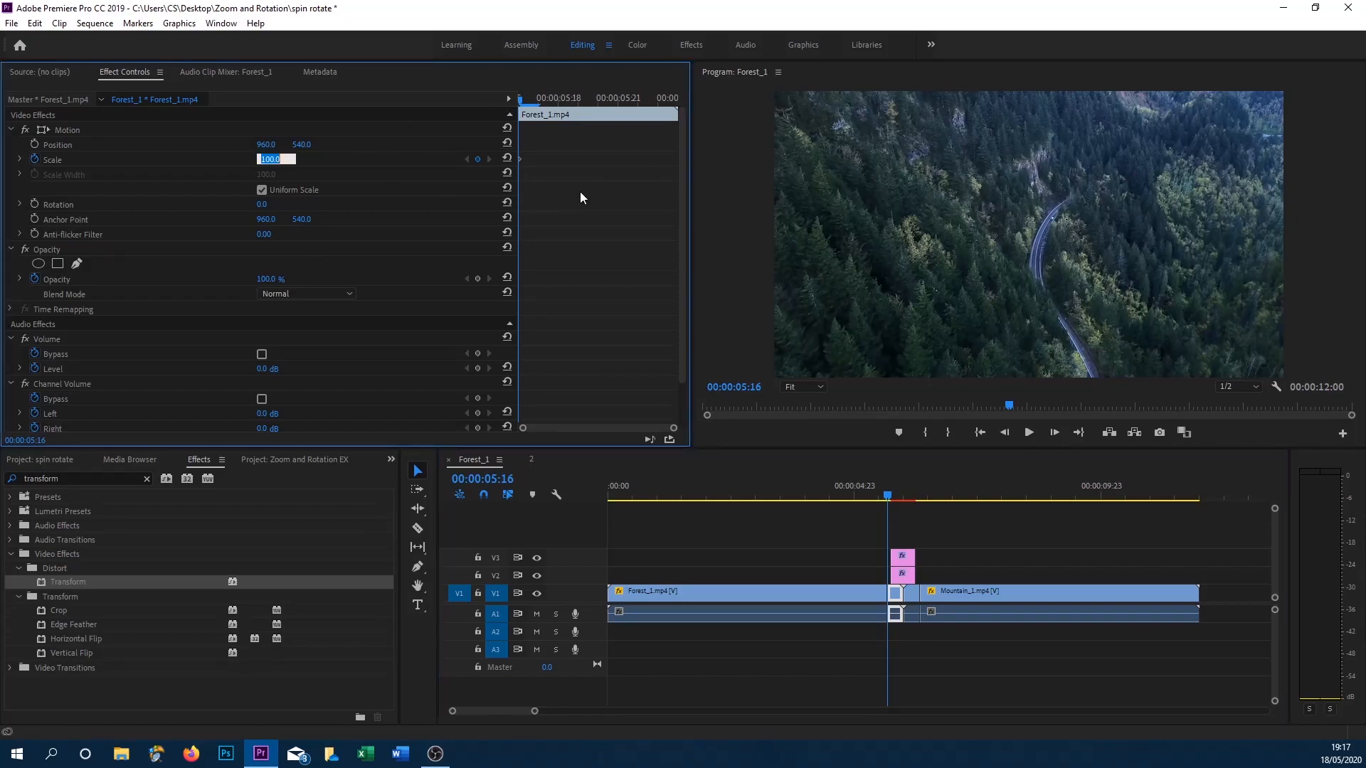
{"action": "type", "text": "120"}
{"action": "key", "text": "Return"}
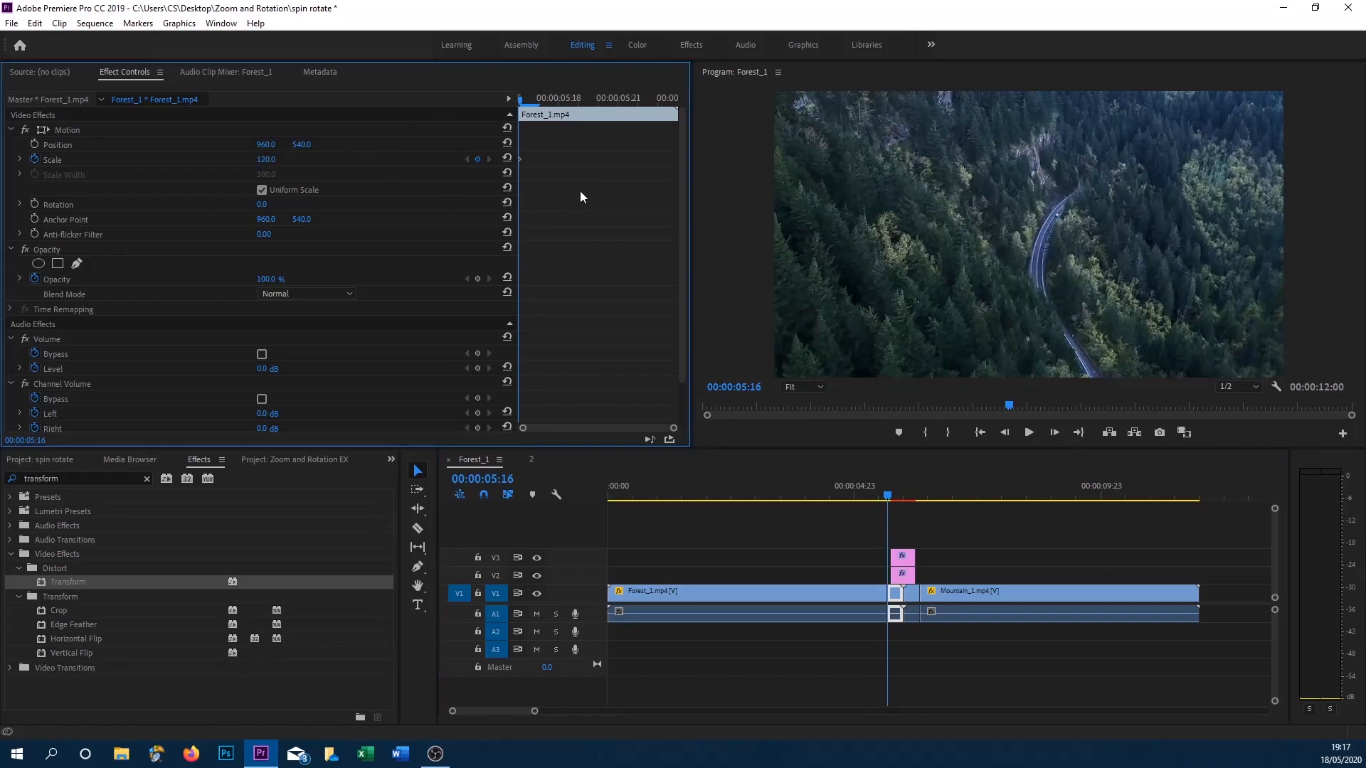
{"action": "left_click_drag", "start_coordinate": [520, 99], "coordinate": [679, 100]}
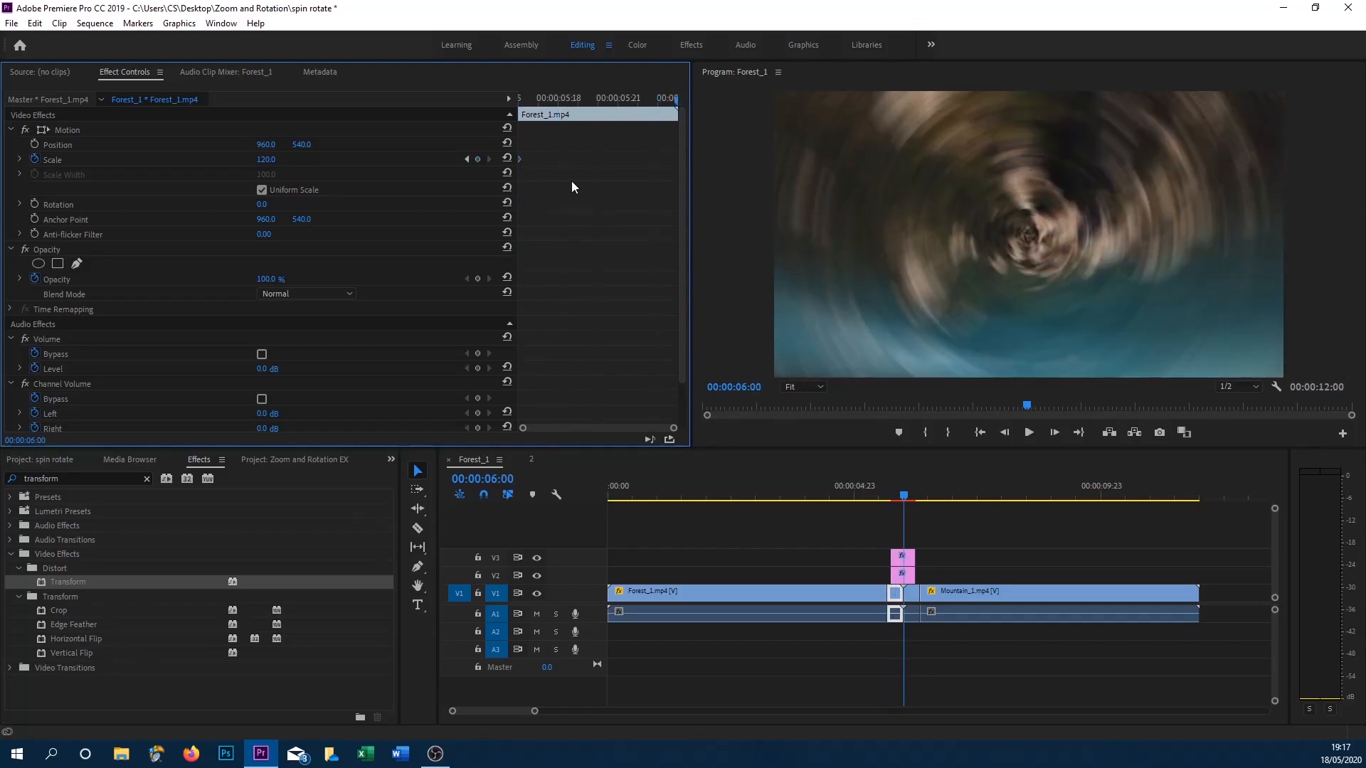
{"action": "left_click", "coordinate": [506, 159]}
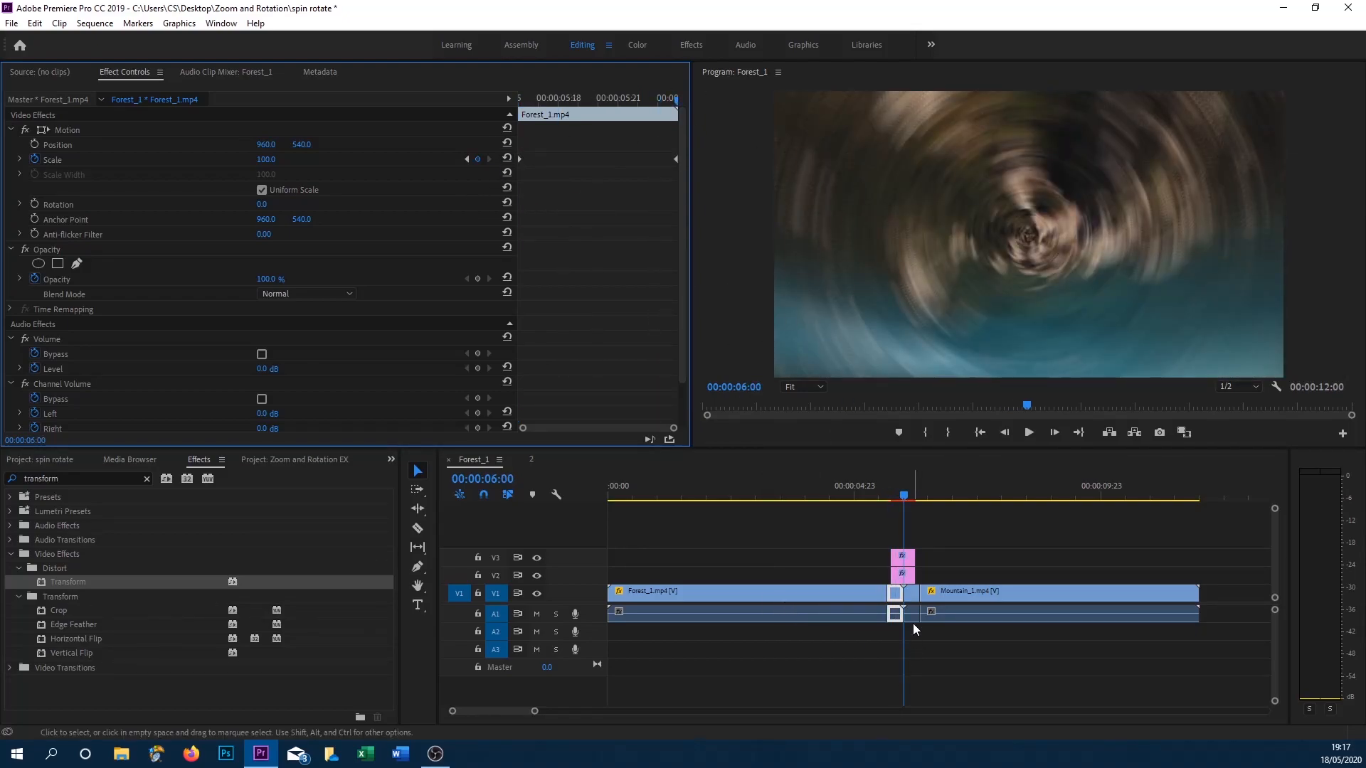
Set the short Mountain_1.mp4 segment's Scale keyframes to 1148 at 00:00:06:00 and 100 at 00:00:06:08
{"action": "left_click", "coordinate": [912, 594]}
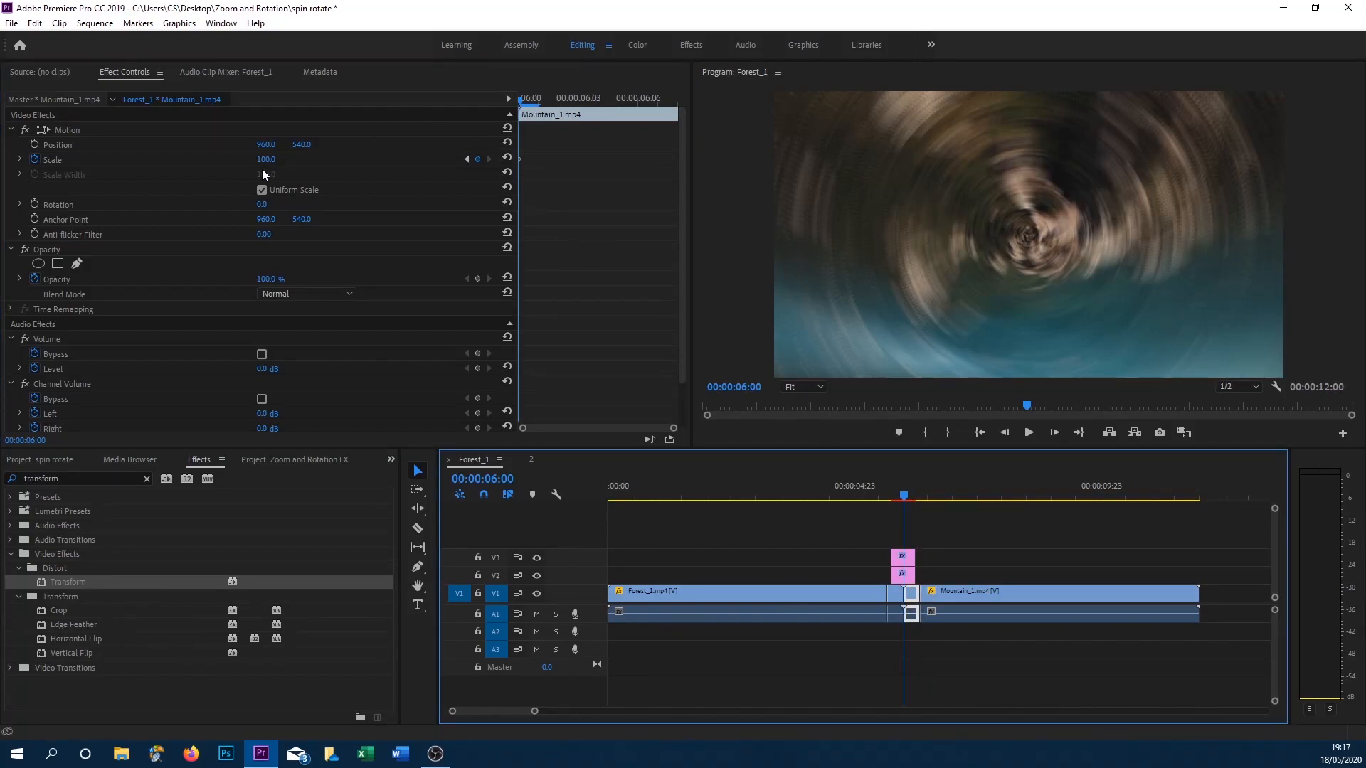
{"action": "left_click_drag", "start_coordinate": [273, 162], "coordinate": [277, 161]}
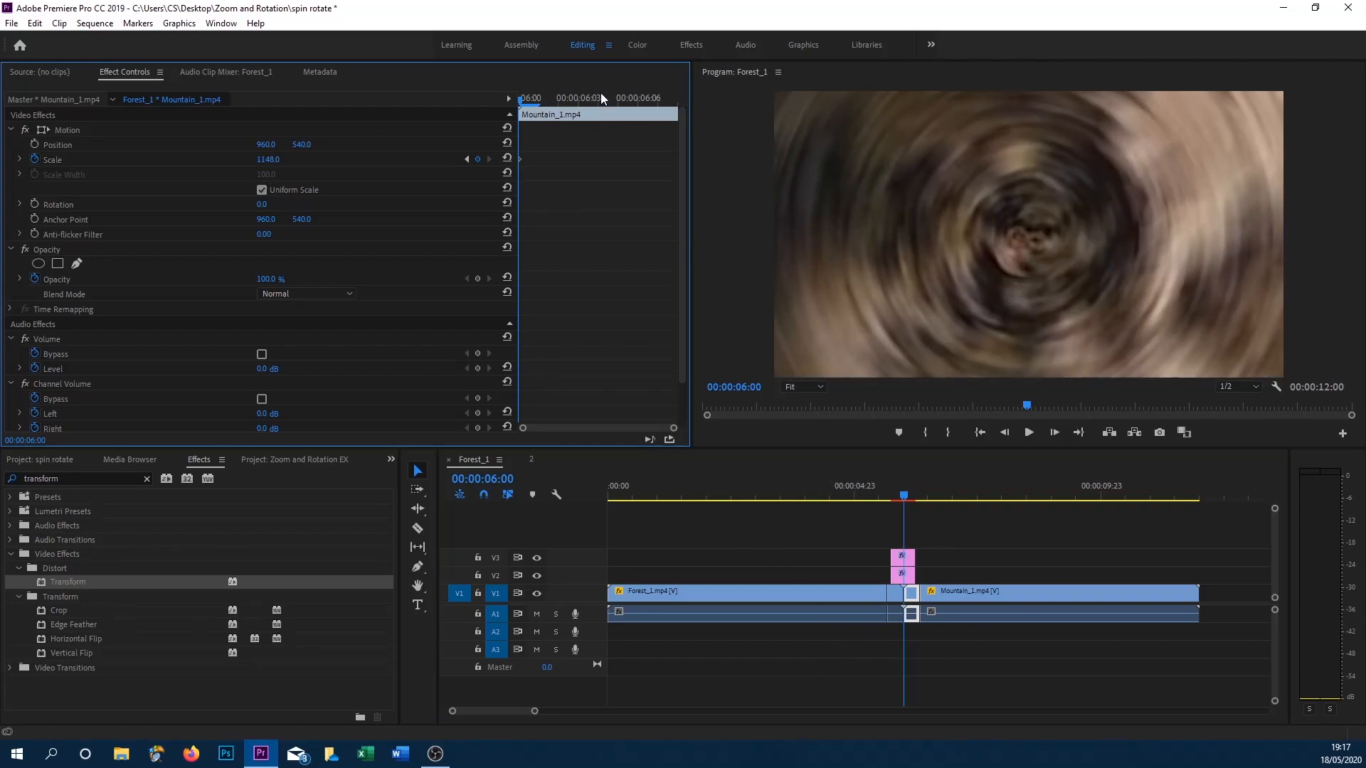
{"action": "left_click_drag", "start_coordinate": [600, 98], "coordinate": [617, 97]}
{"action": "left_click_drag", "start_coordinate": [922, 103], "coordinate": [923, 105]}
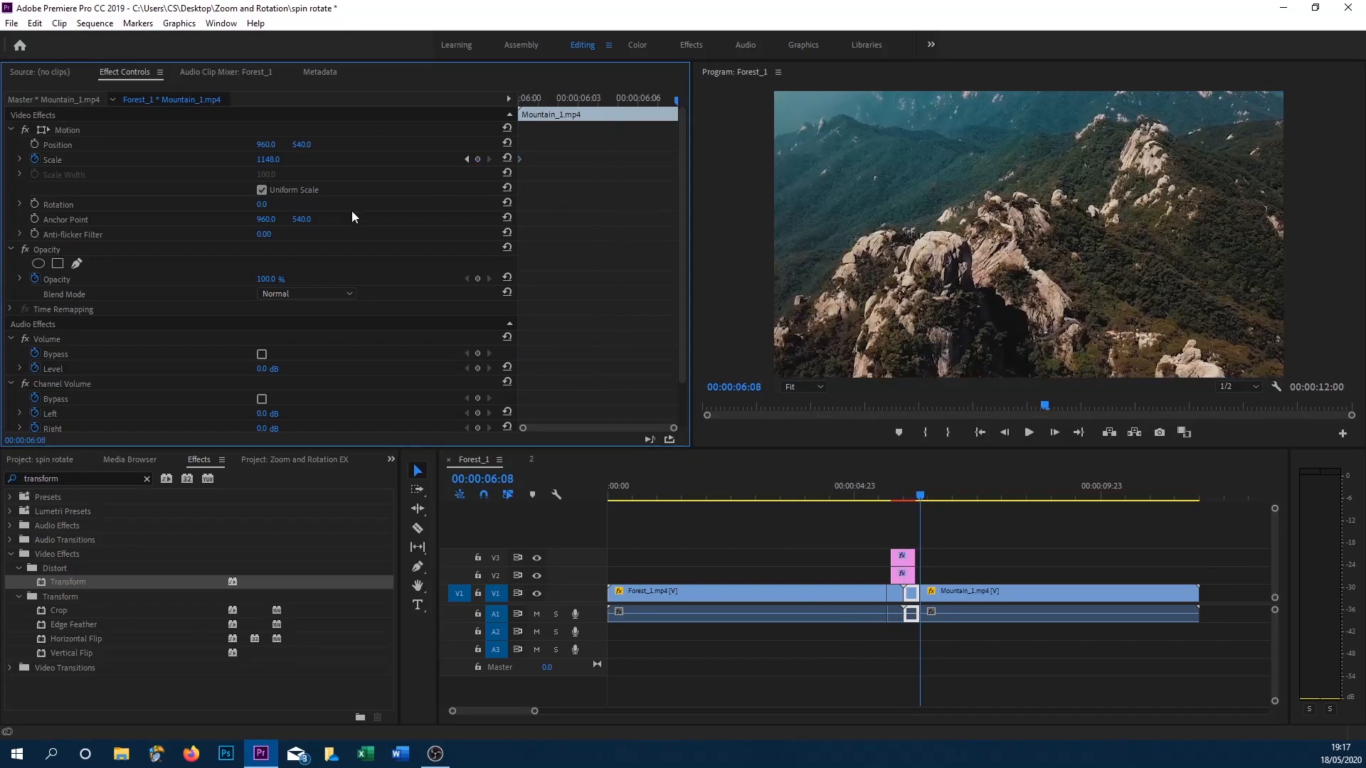
{"action": "left_click", "coordinate": [509, 157]}
Play back the finished zoom and rotation transition from before the adjustment layers, and save the project
{"action": "left_click", "coordinate": [878, 480]}
{"action": "key", "text": "space"}
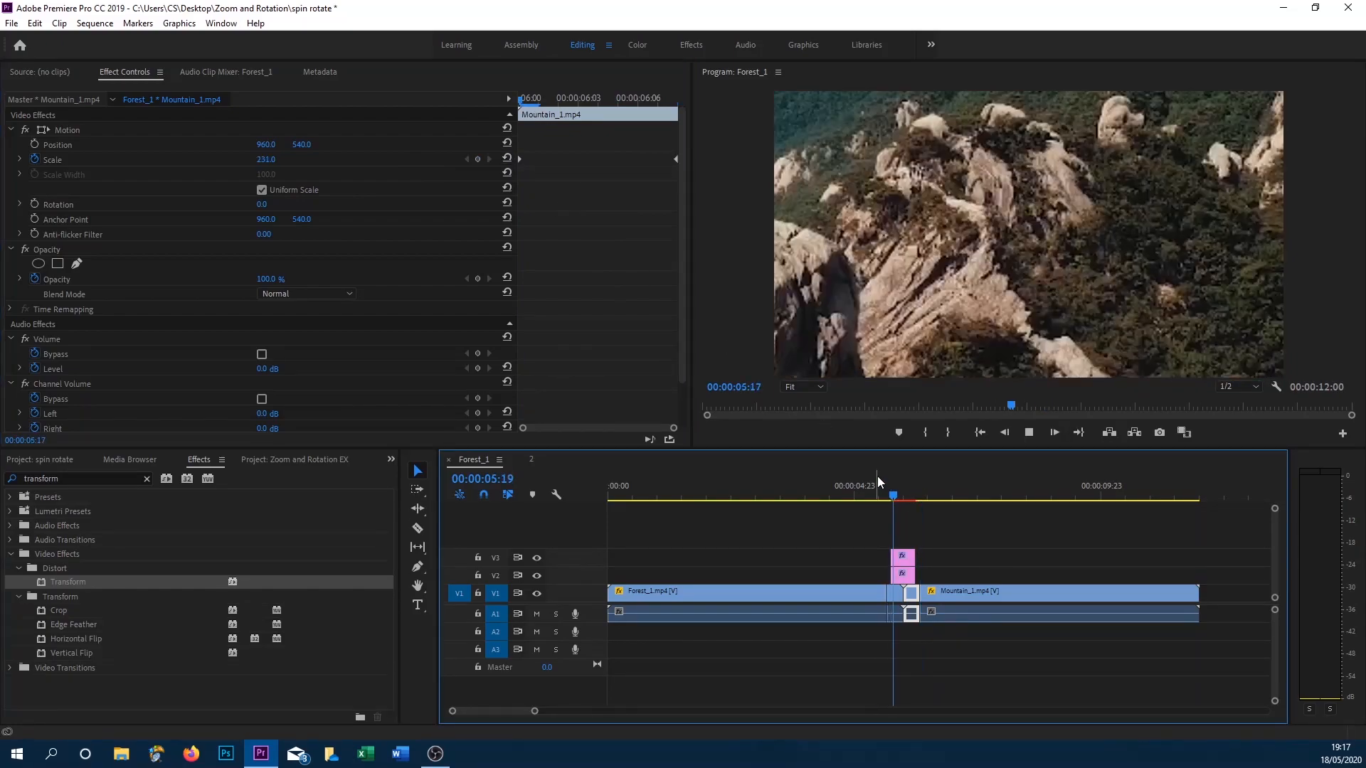
{"action": "left_click", "coordinate": [884, 497]}
{"action": "mouse_move", "coordinate": [886, 496]}
{"action": "left_mouse_down"}
{"action": "mouse_move", "coordinate": [931, 506]}
{"action": "mouse_move", "coordinate": [872, 511]}
{"action": "left_mouse_up"}
{"action": "key", "text": "space"}
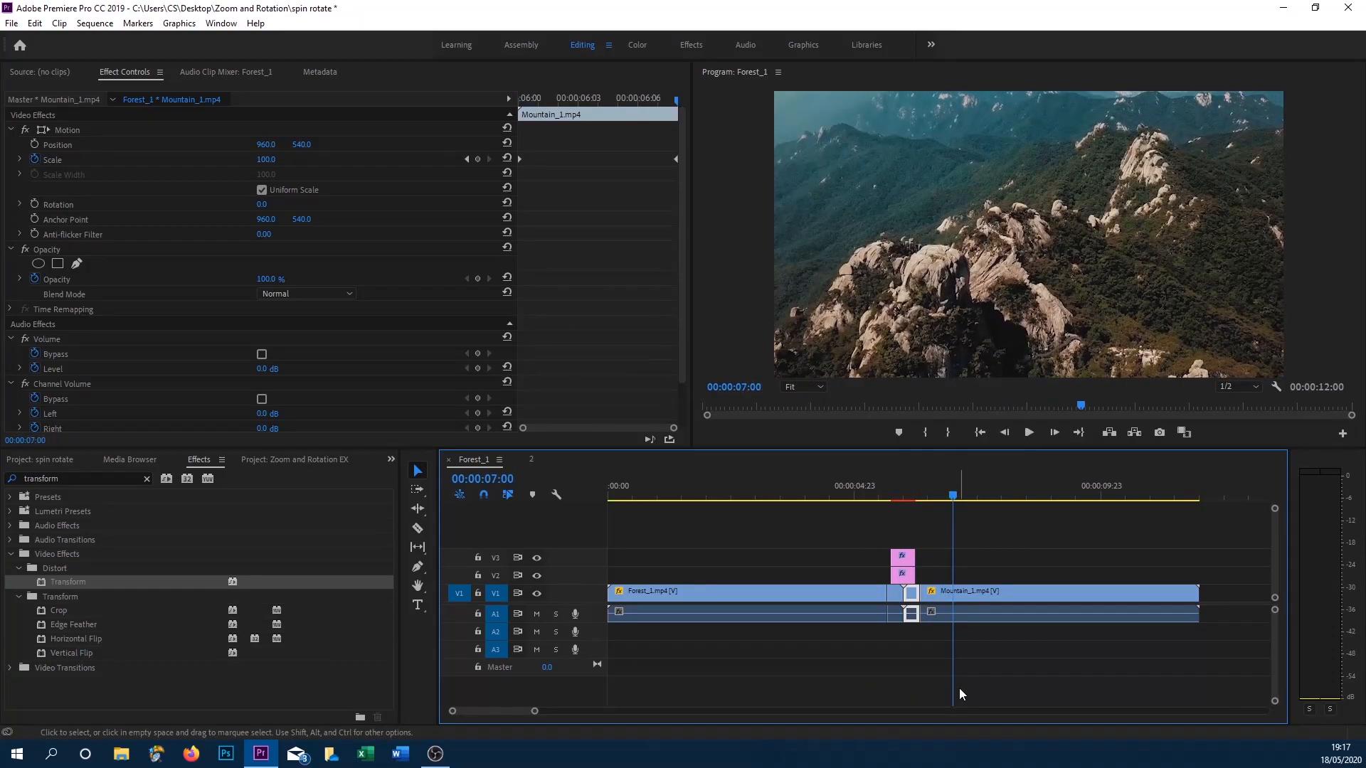
{"action": "left_click", "coordinate": [877, 488]}
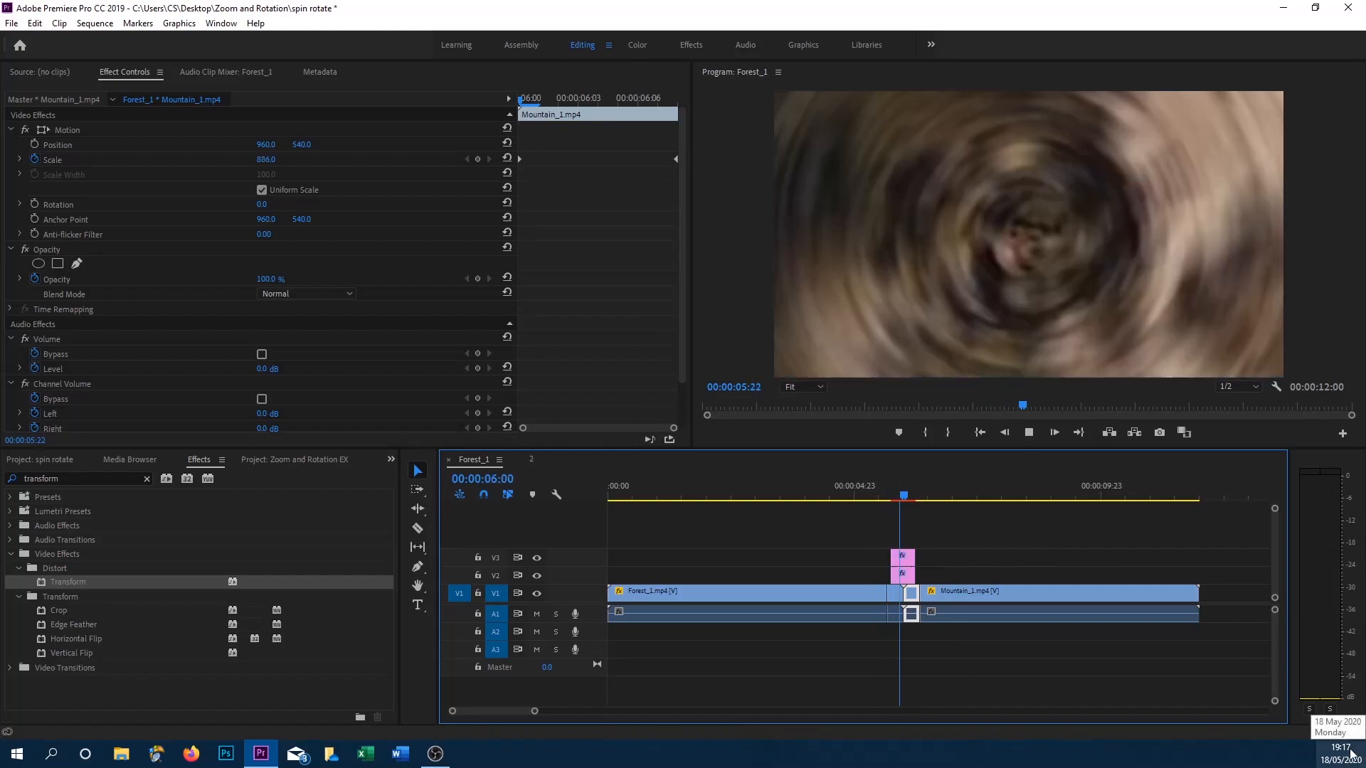
{"action": "key", "text": "ctrl+s"}
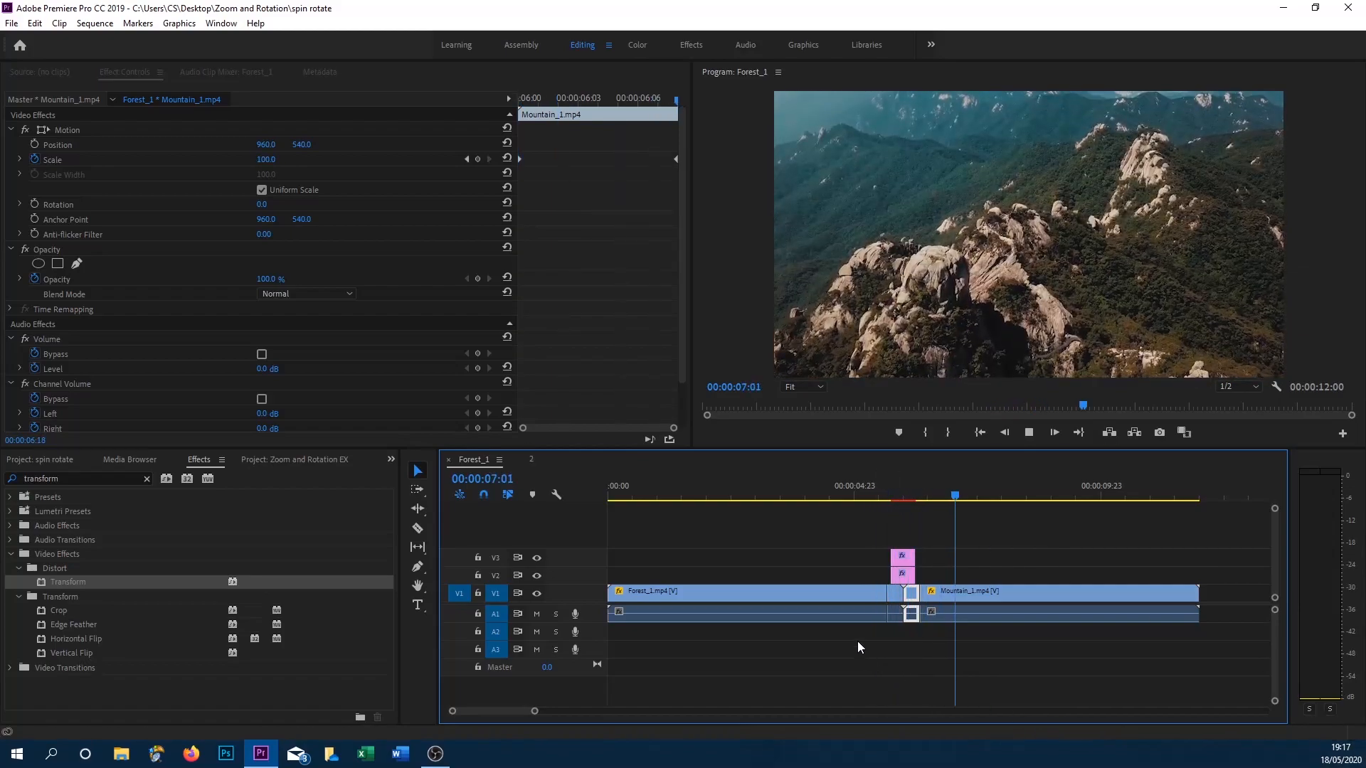